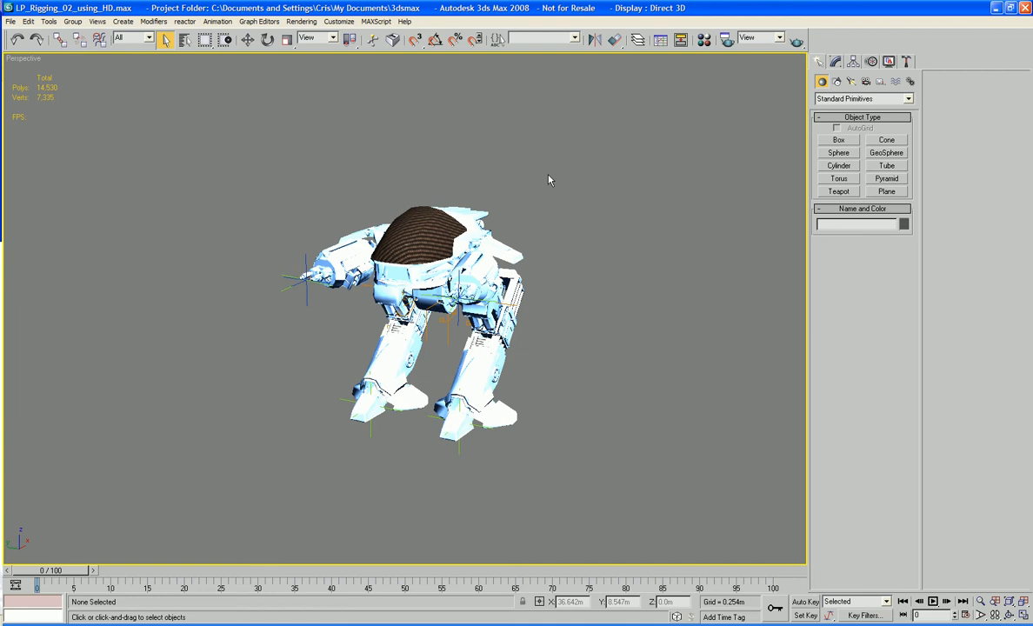
# Step: Show the robot in the front view with the grid displayed and room around the model
pyautogui.press('f')
pyautogui.press('z')
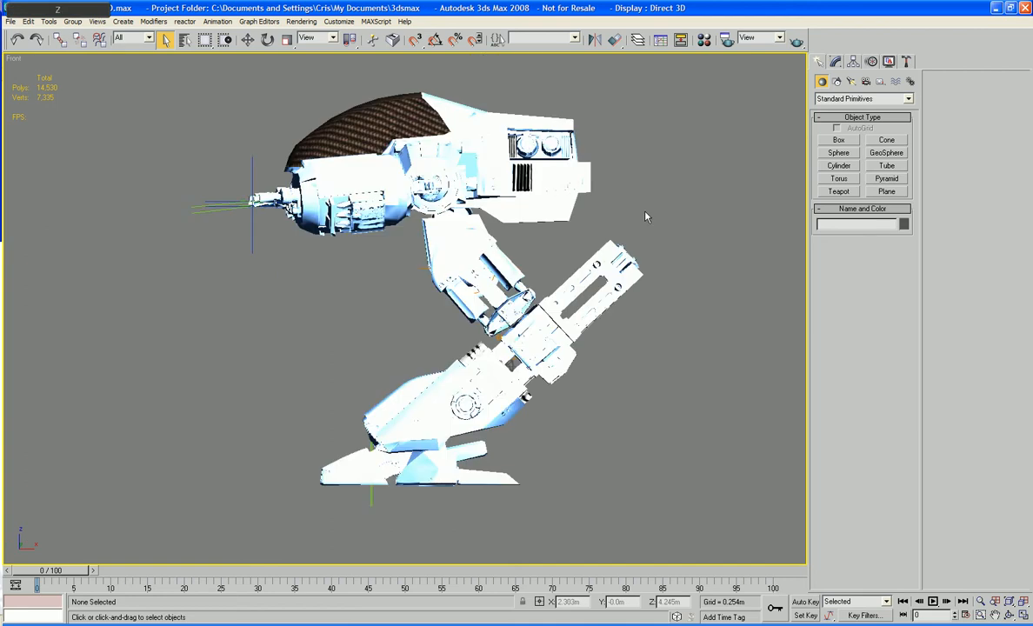
pyautogui.scroll(-4, 608, 191)
pyautogui.moveTo(652, 201); pyautogui.dragTo(651, 173, button='middle')
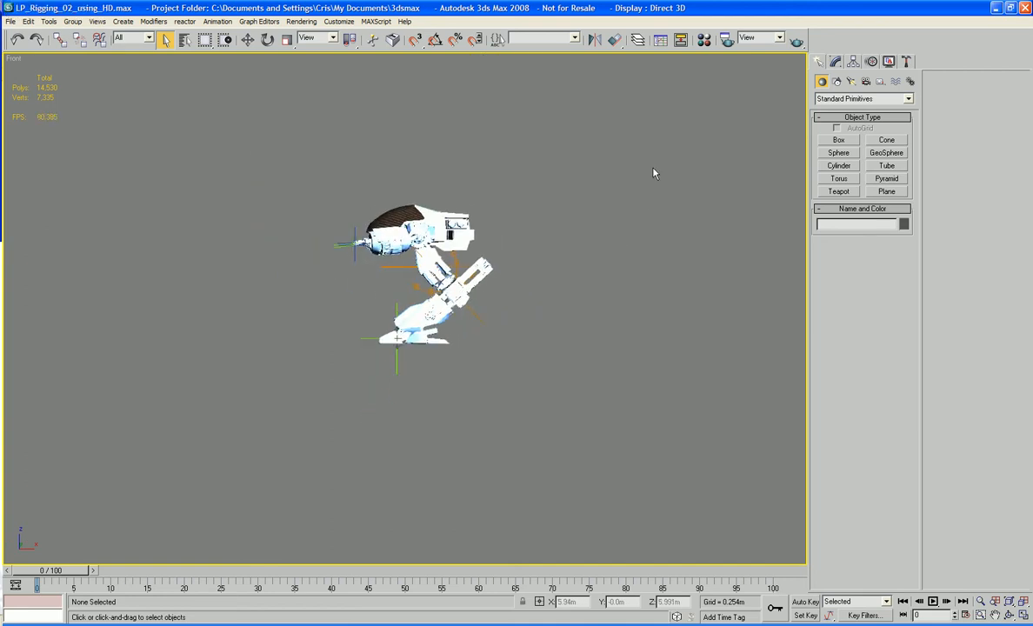
pyautogui.press('g')
# Step: Select the whole robot rig and move it slightly downward
pyautogui.moveTo(590, 185); pyautogui.dragTo(262, 375)
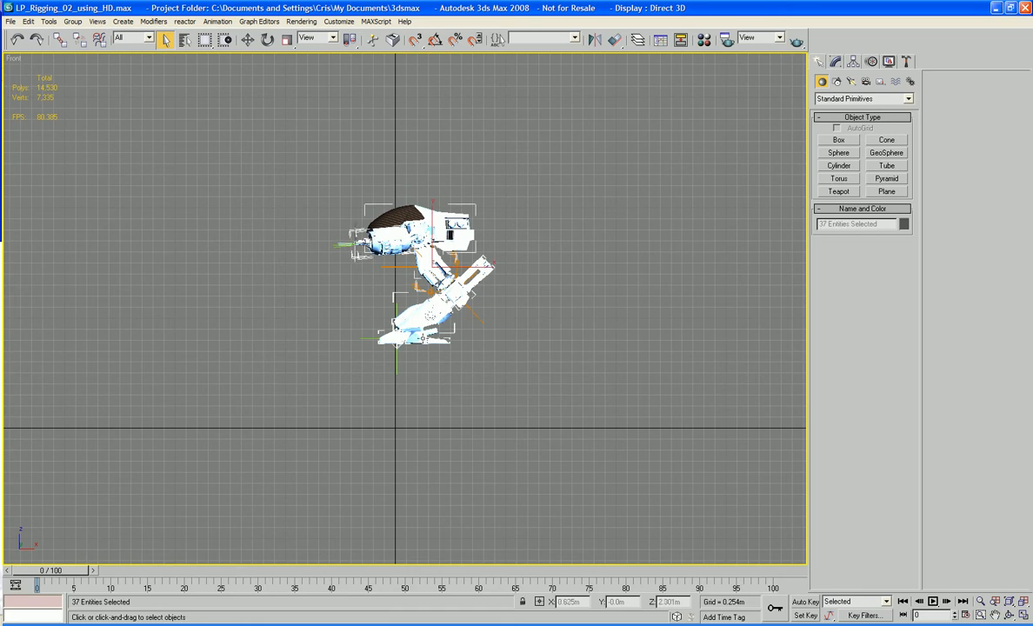
pyautogui.press('e')
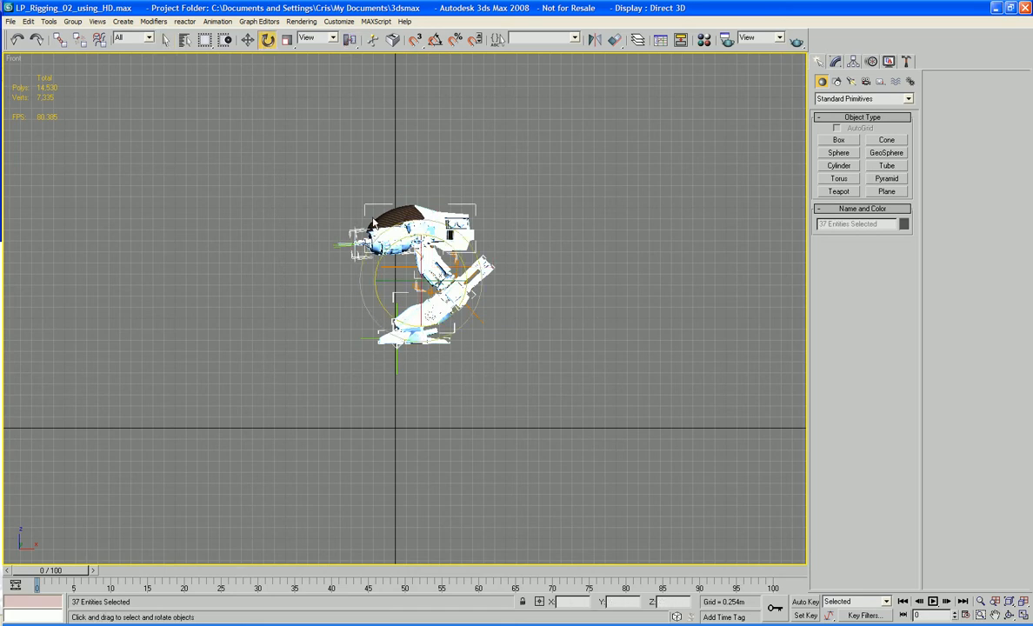
pyautogui.click(248, 39)
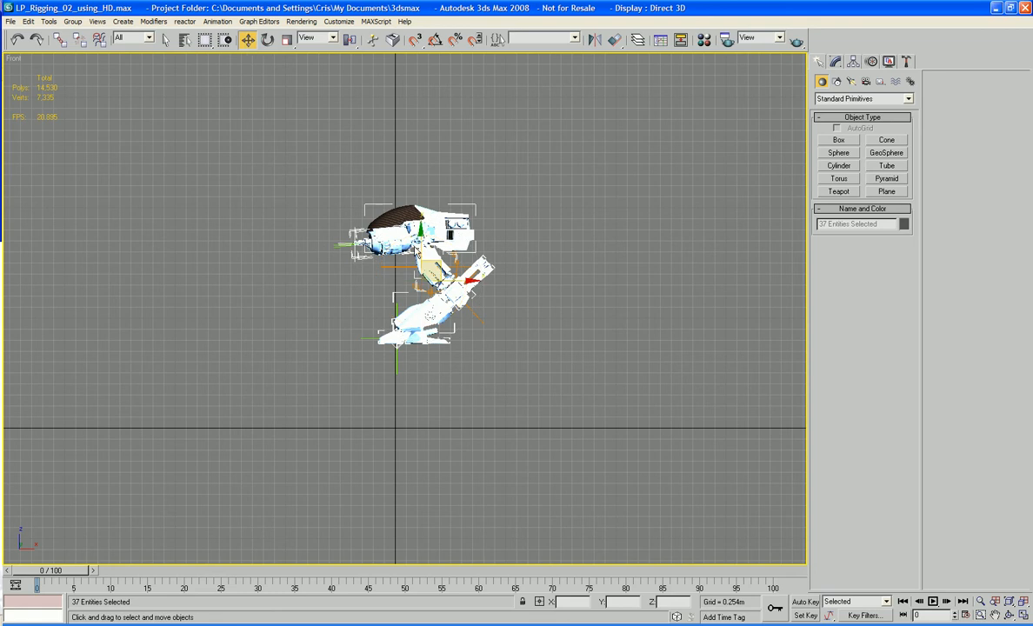
pyautogui.moveTo(421, 248)
pyautogui.mouseDown()
pyautogui.moveTo(422, 325)
pyautogui.moveTo(422, 231)
pyautogui.moveTo(421, 247)
pyautogui.mouseUp()
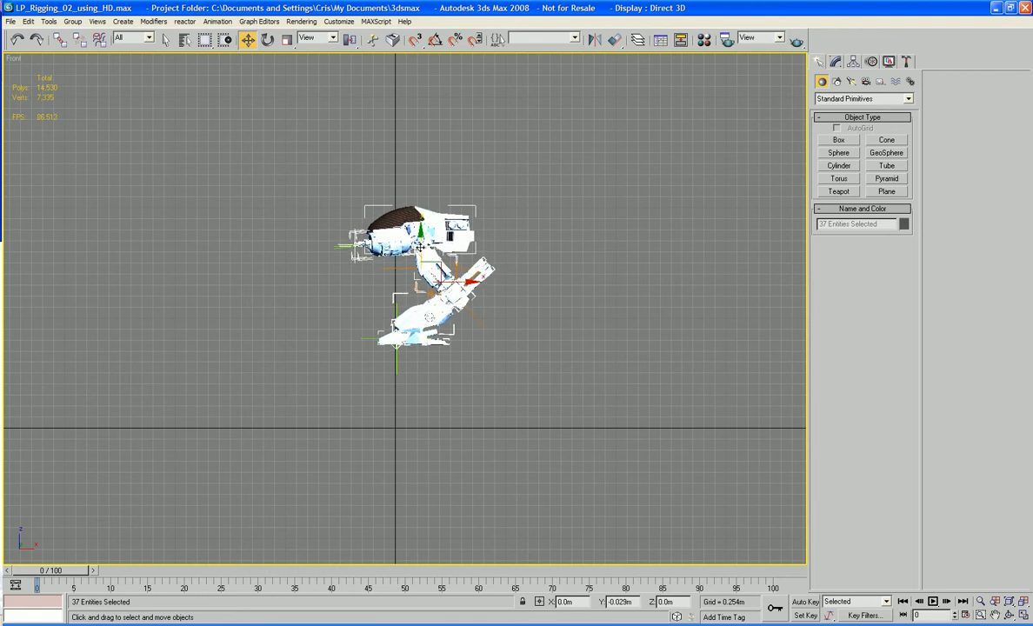
# Step: Lower the two foot controls to the ground line, followed by the whole rig, so the robot stands on it
pyautogui.moveTo(434, 396); pyautogui.dragTo(389, 367)
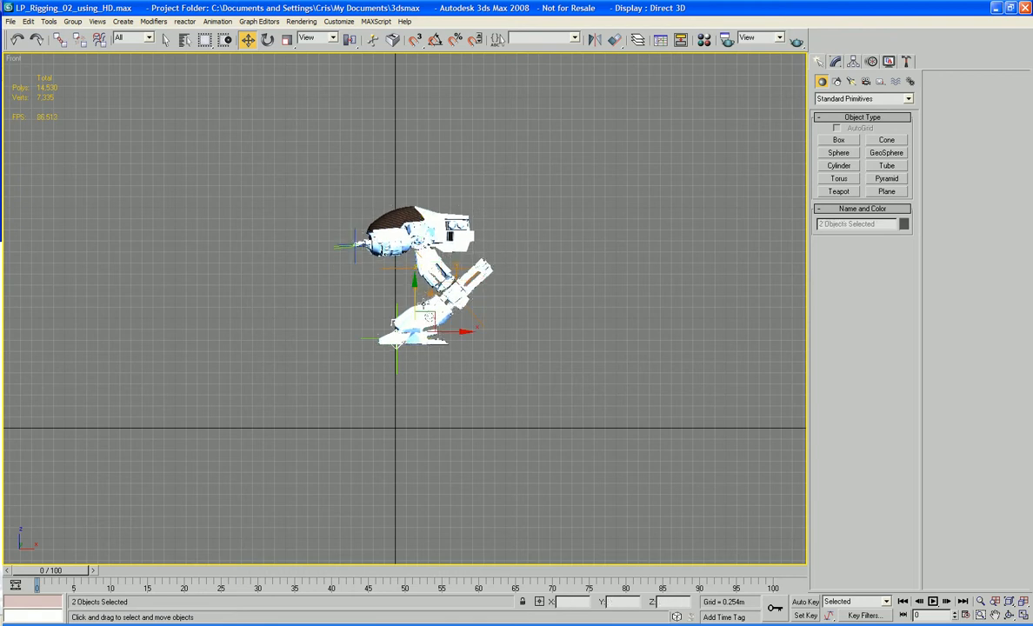
pyautogui.moveTo(414, 310); pyautogui.dragTo(417, 383)
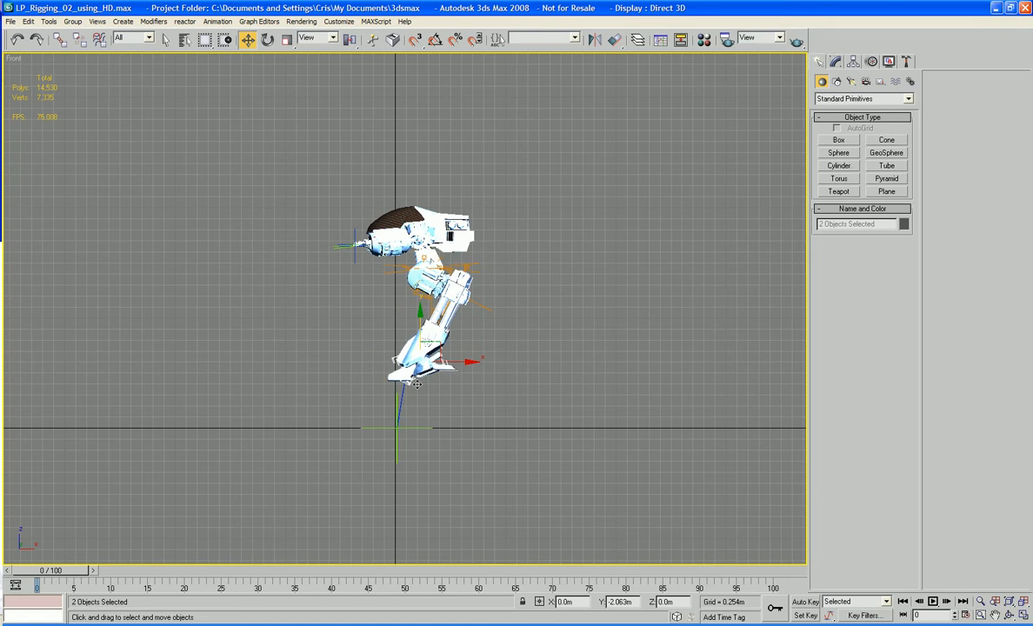
pyautogui.moveTo(544, 175); pyautogui.dragTo(249, 379)
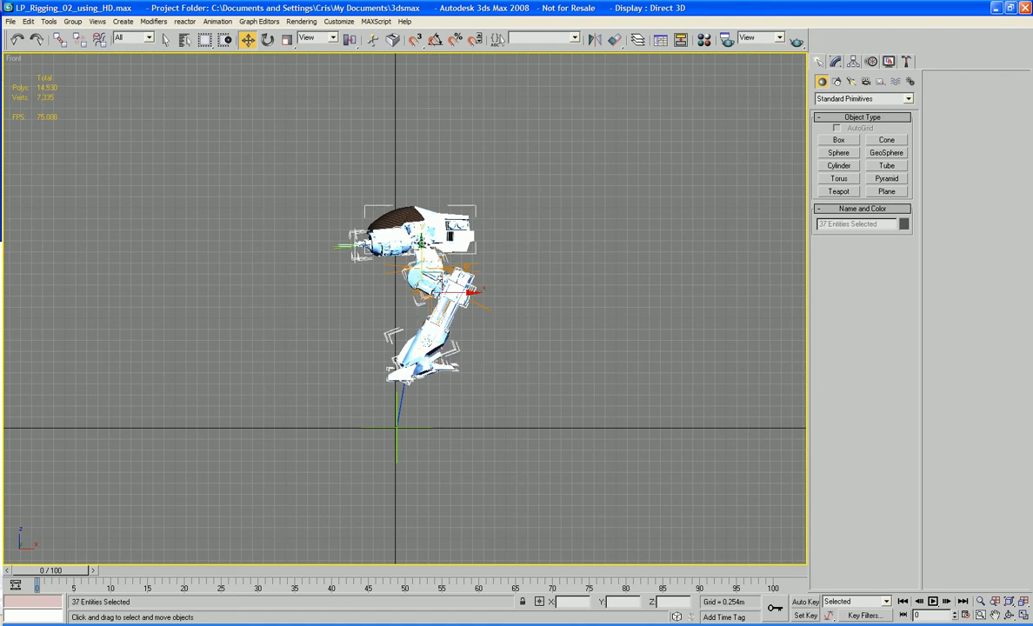
pyautogui.moveTo(391, 225); pyautogui.dragTo(430, 319)
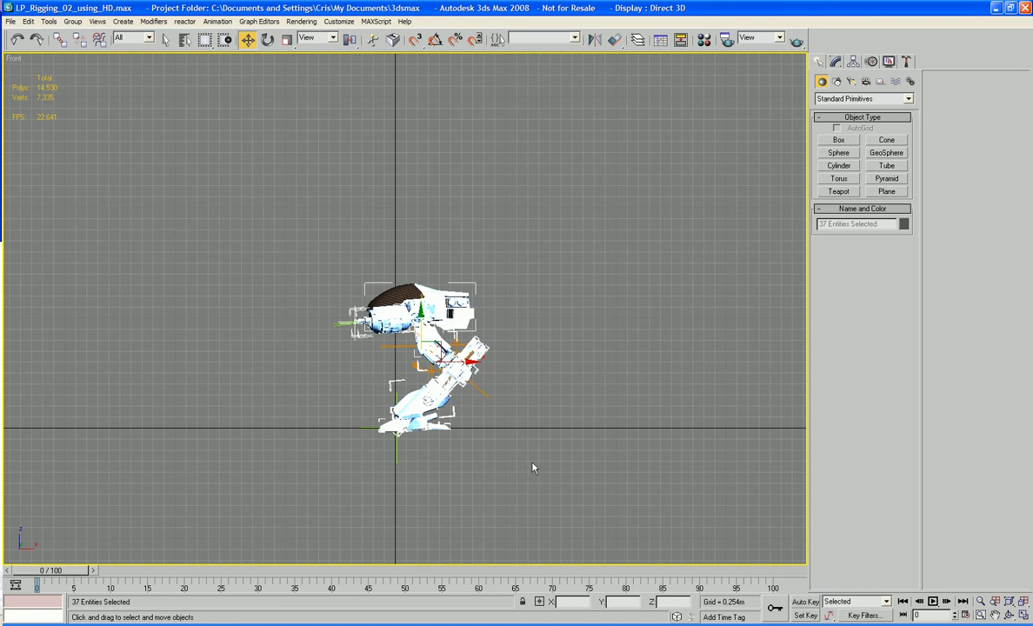
# Step: Raise the two foot controls slightly so the soles rest on the ground line, leaving nothing selected
pyautogui.moveTo(532, 469); pyautogui.dragTo(578, 383, button='middle')
pyautogui.scroll(4, 519, 381)
pyautogui.moveTo(468, 433); pyautogui.dragTo(372, 405)
pyautogui.moveTo(459, 330); pyautogui.dragTo(458, 322)
pyautogui.moveTo(619, 358); pyautogui.dragTo(562, 384, button='middle')
pyautogui.scroll(-2, 610, 398)
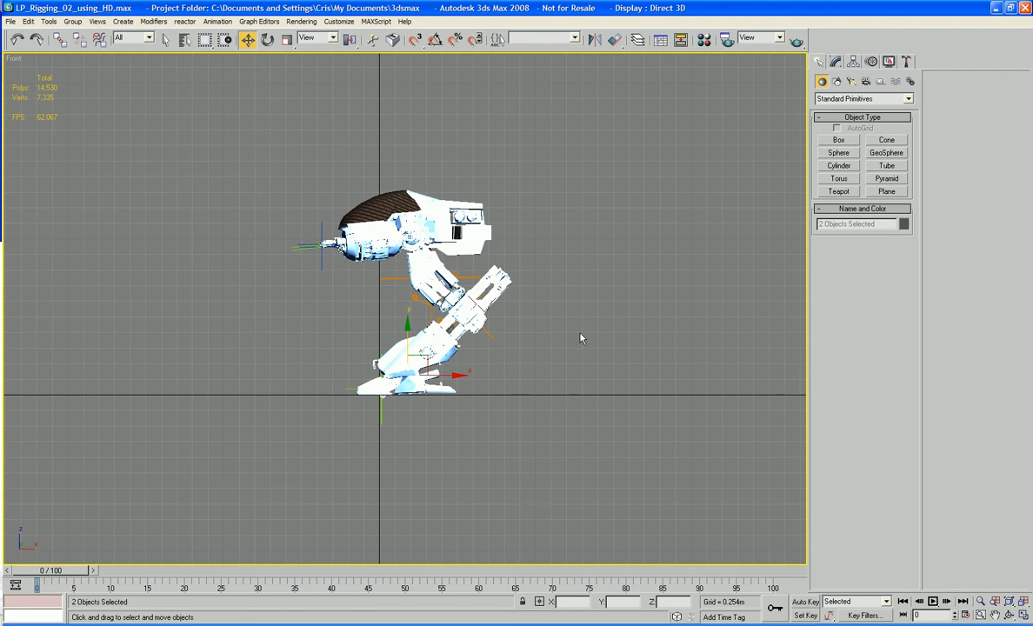
pyautogui.click(537, 383)
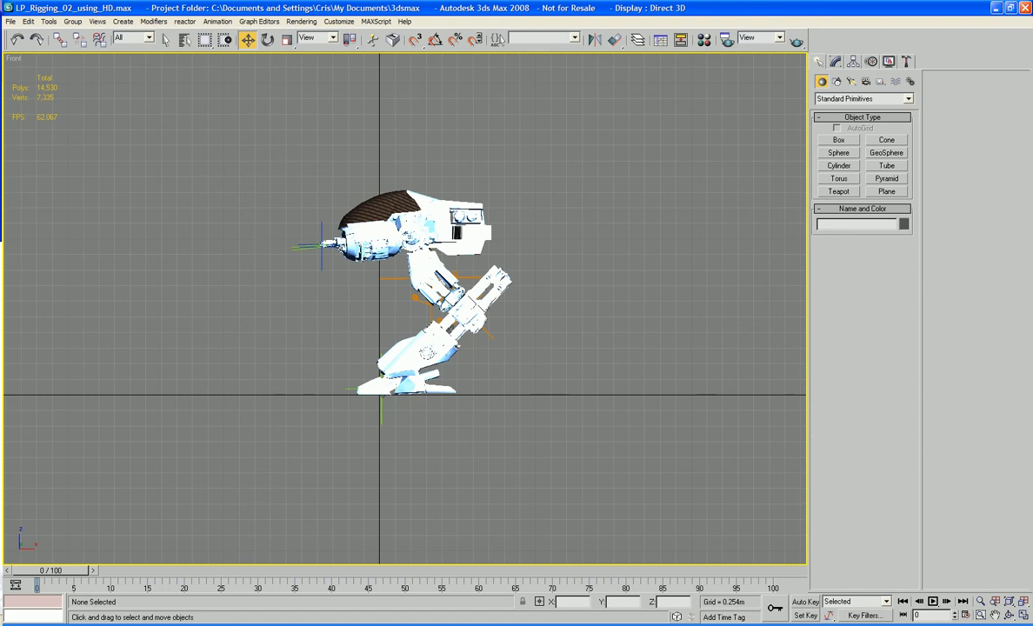
# Step: Set the animation length to 60 frames in the time configuration
pyautogui.click(964, 614)
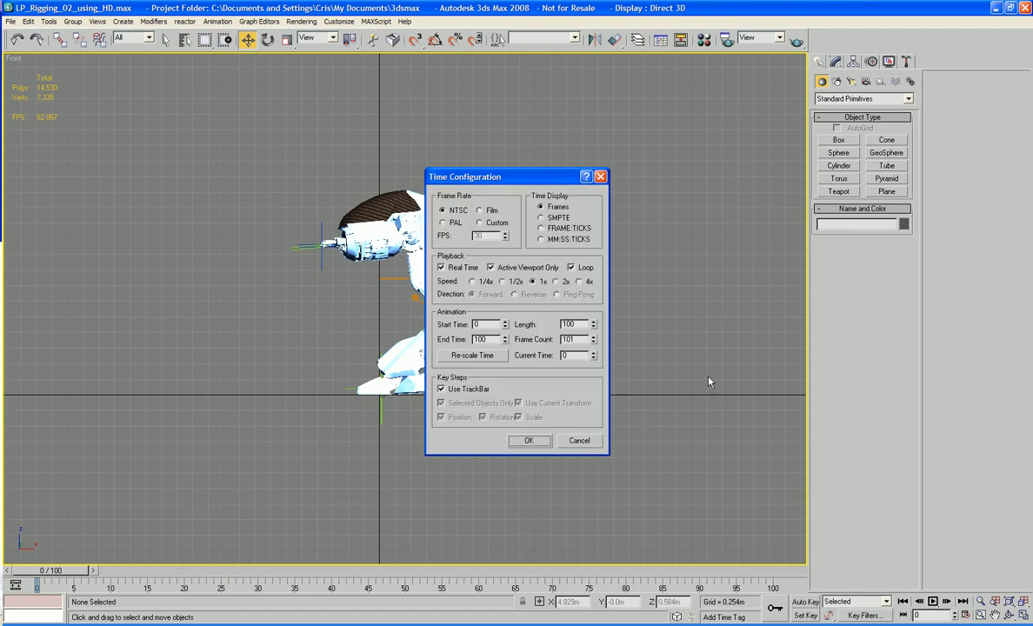
pyautogui.doubleClick(577, 325)
pyautogui.write('60')
pyautogui.press('Tab')
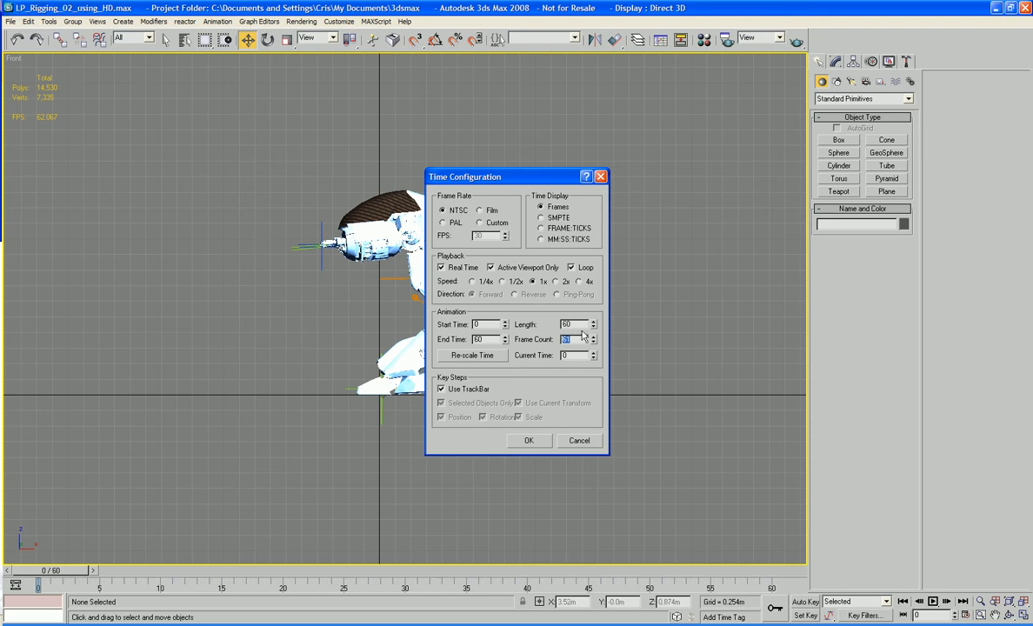
pyautogui.click(531, 439)
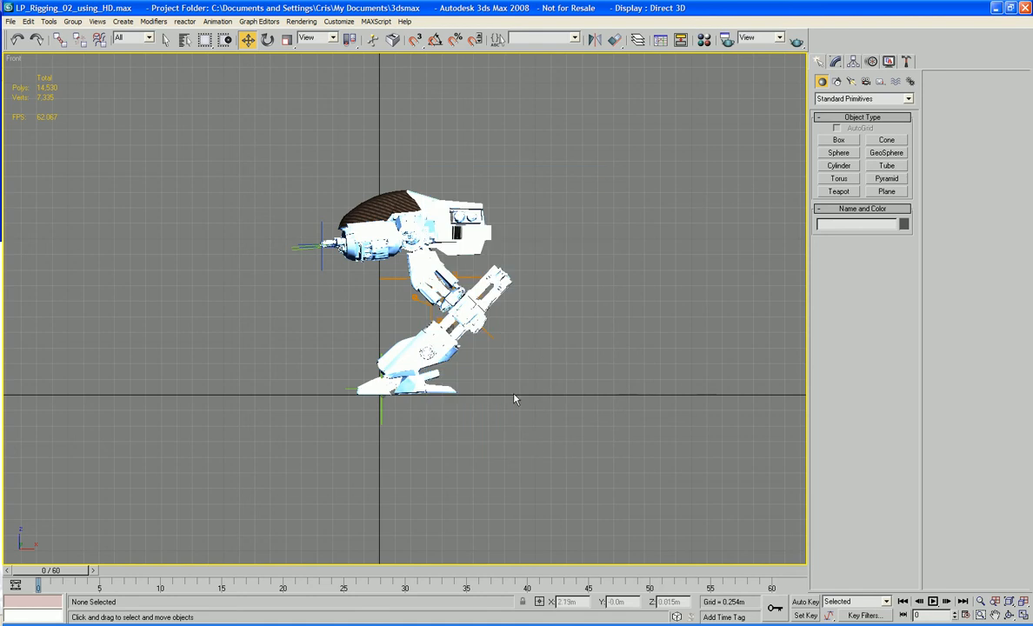
# Step: Examine how the robot's feet and the Foot_02 control line up with the ground line and the vertical grid axis
pyautogui.scroll(2, 513, 398)
pyautogui.moveTo(513, 398); pyautogui.dragTo(526, 418, button='middle')
pyautogui.scroll(2, 527, 421)
pyautogui.moveTo(553, 464); pyautogui.dragTo(535, 368, button='middle')
pyautogui.scroll(-3, 535, 369)
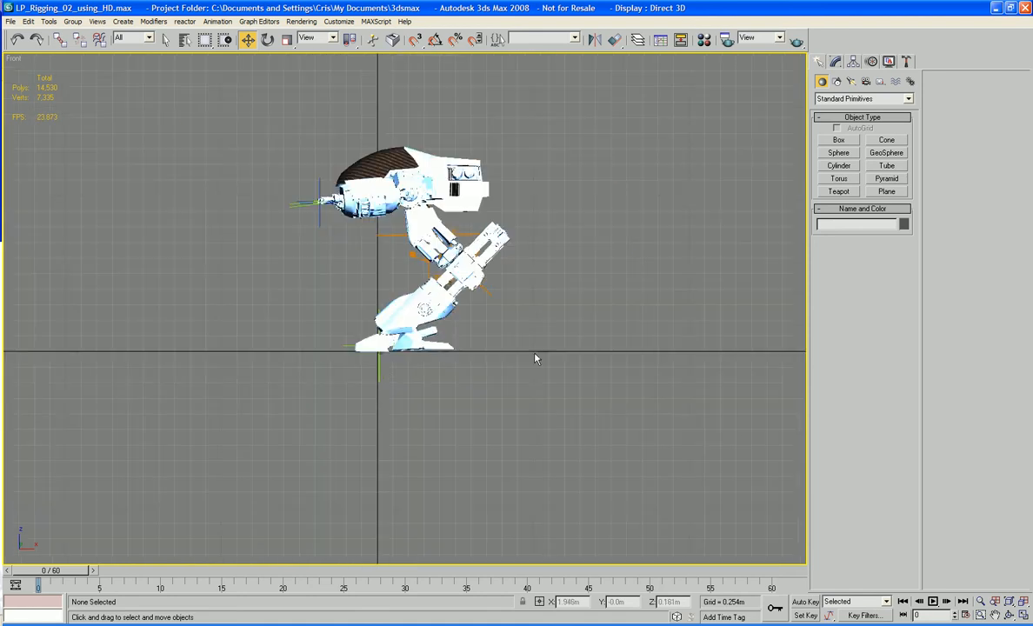
pyautogui.scroll(2, 392, 376)
pyautogui.moveTo(392, 375); pyautogui.dragTo(399, 411, button='middle')
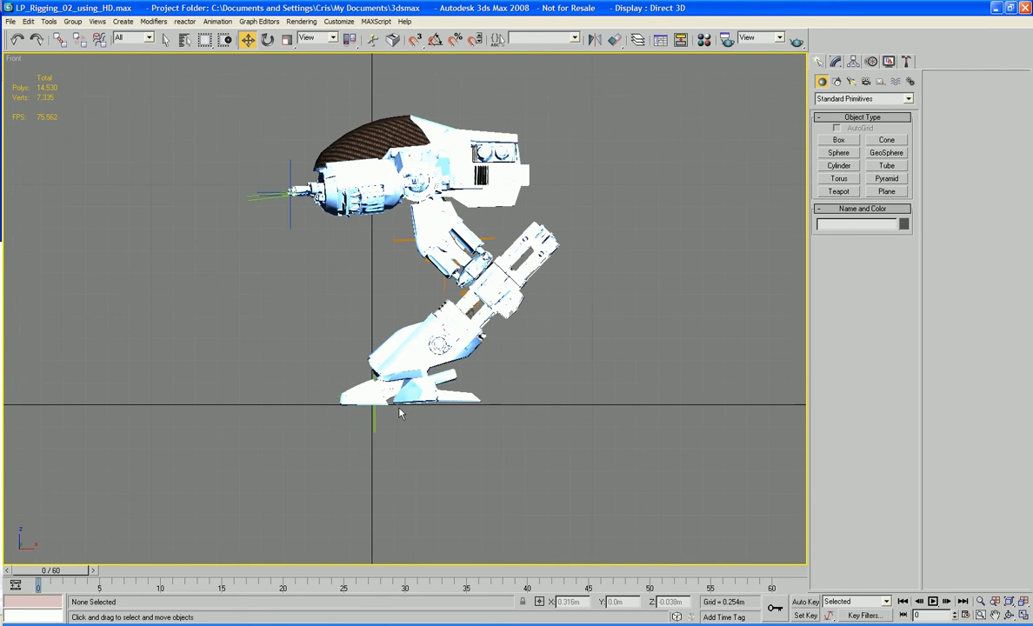
pyautogui.click(375, 423)
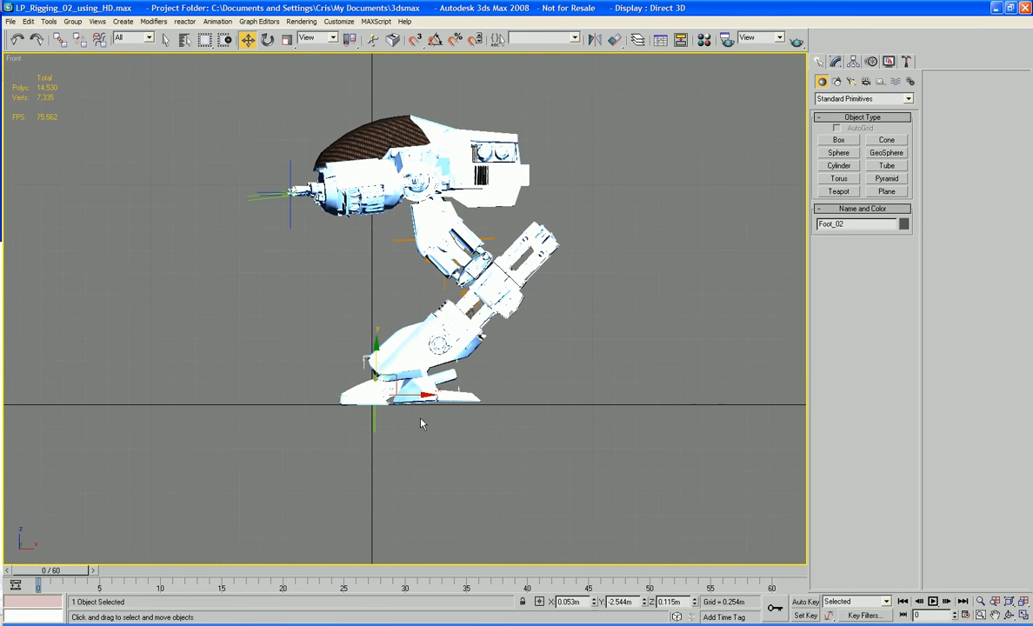
pyautogui.scroll(4, 421, 423)
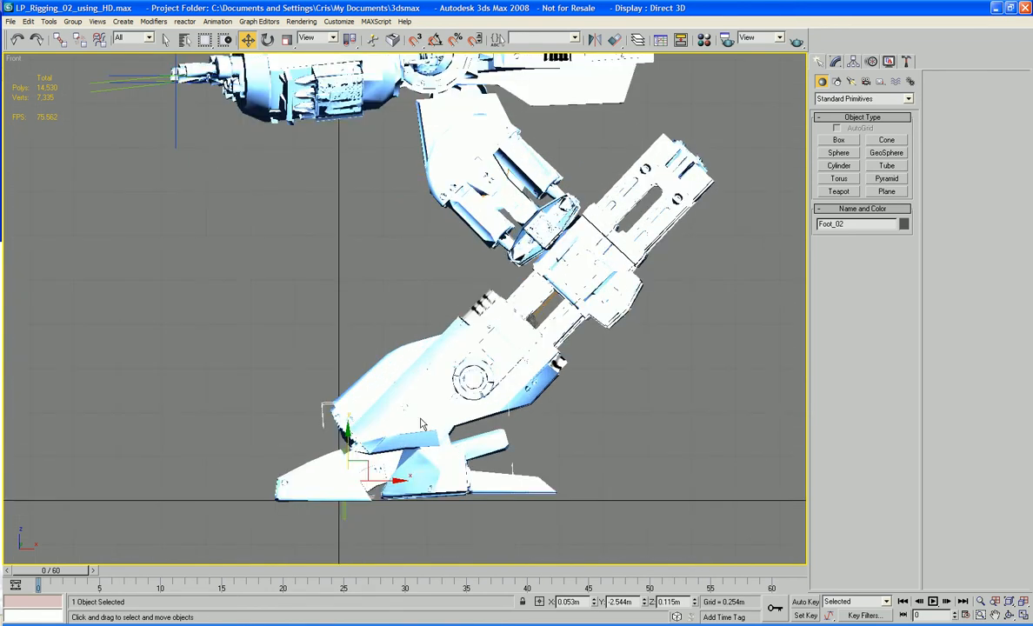
pyautogui.scroll(-5, 418, 384)
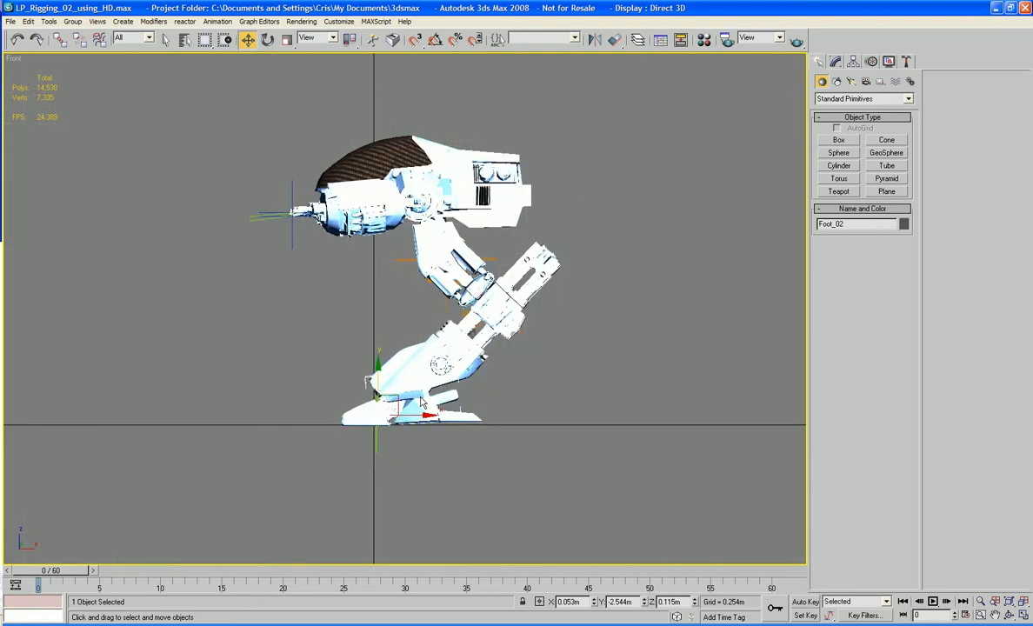
pyautogui.scroll(-3, 422, 405)
pyautogui.scroll(2, 424, 415)
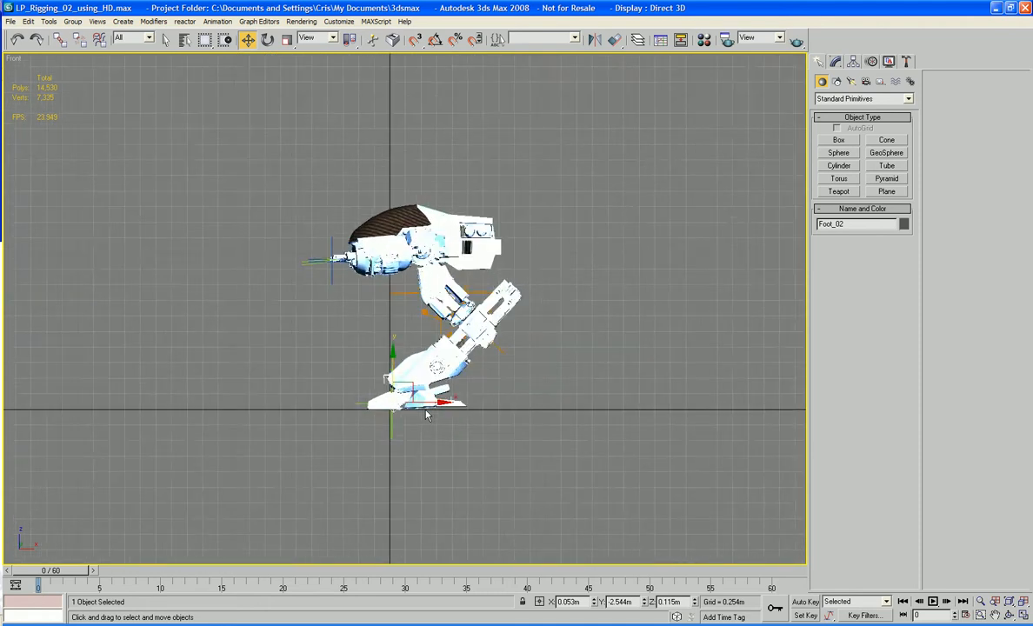
pyautogui.scroll(-1, 426, 415)
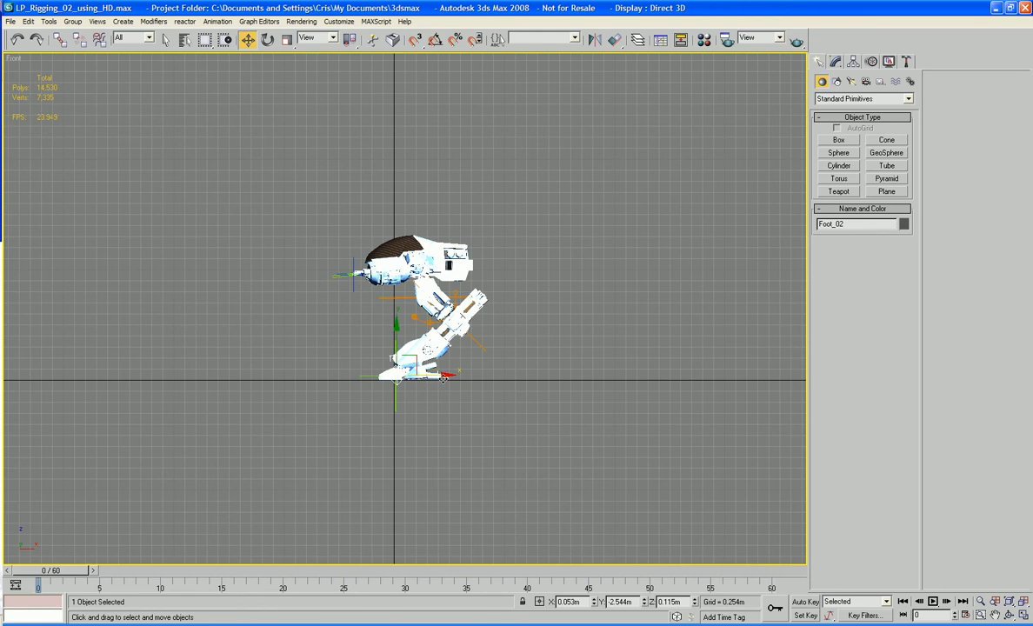
pyautogui.scroll(5, 439, 378)
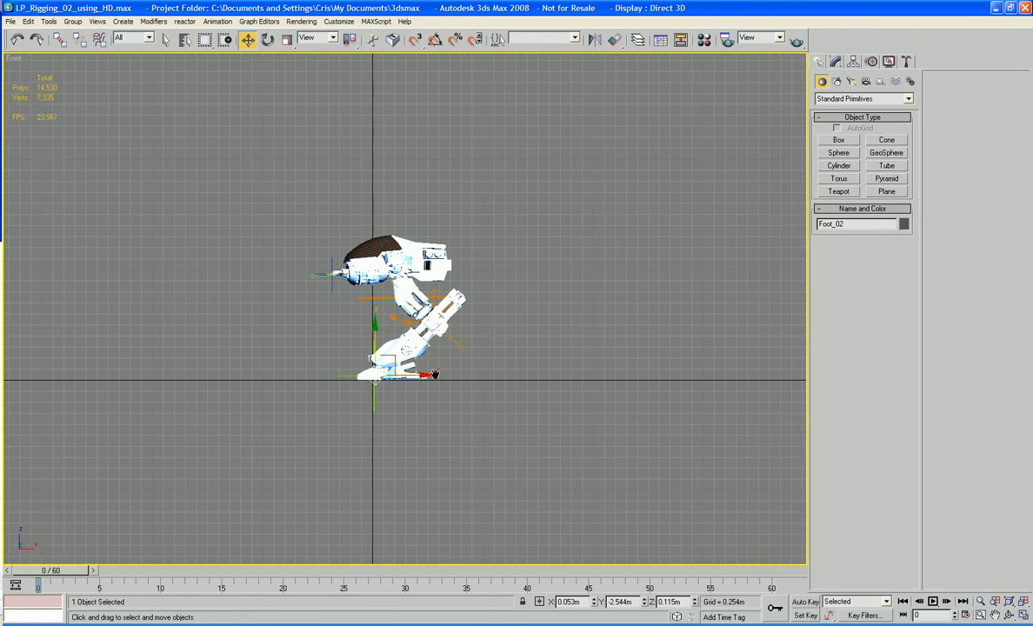
pyautogui.scroll(3, 440, 378)
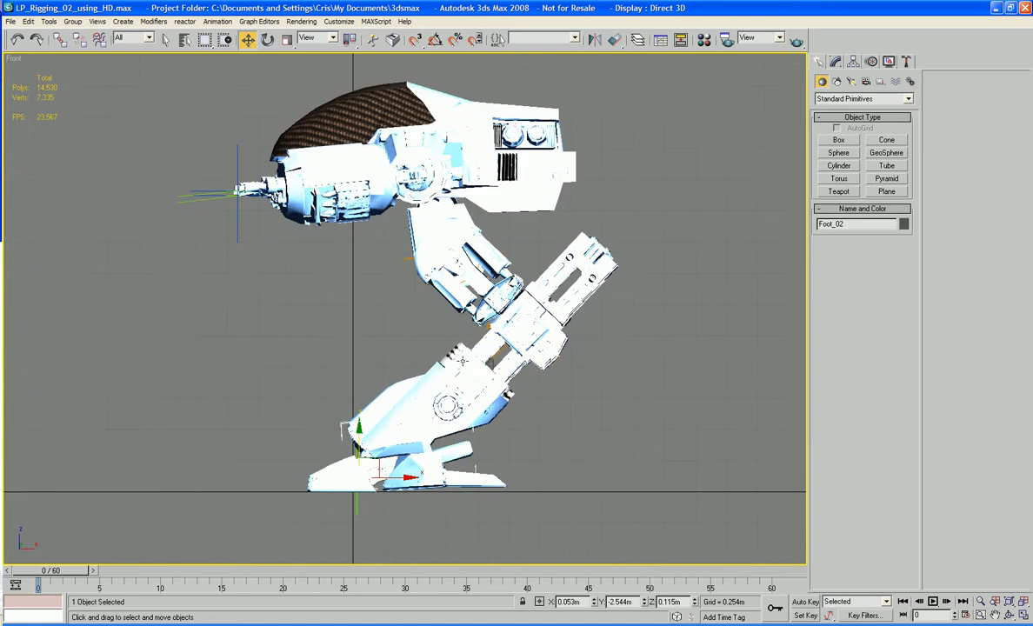
pyautogui.moveTo(453, 330); pyautogui.dragTo(495, 328, button='middle')
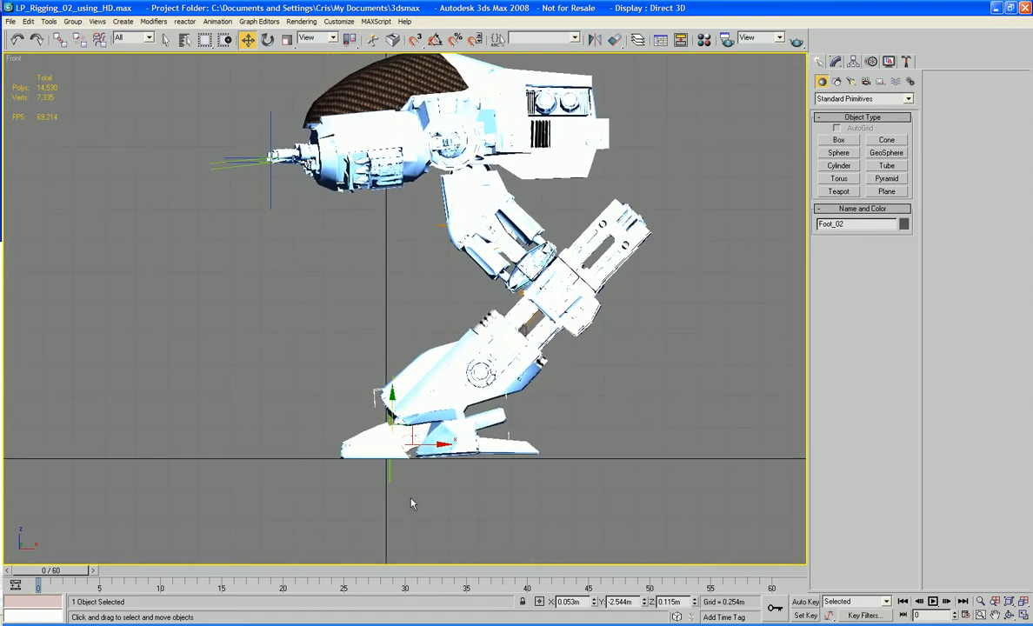
# Step: Shift both foot controls slightly toward the vertical grid axis and move Foot_02 alone to about X 0.02 m
pyautogui.moveTo(410, 498); pyautogui.dragTo(361, 470)
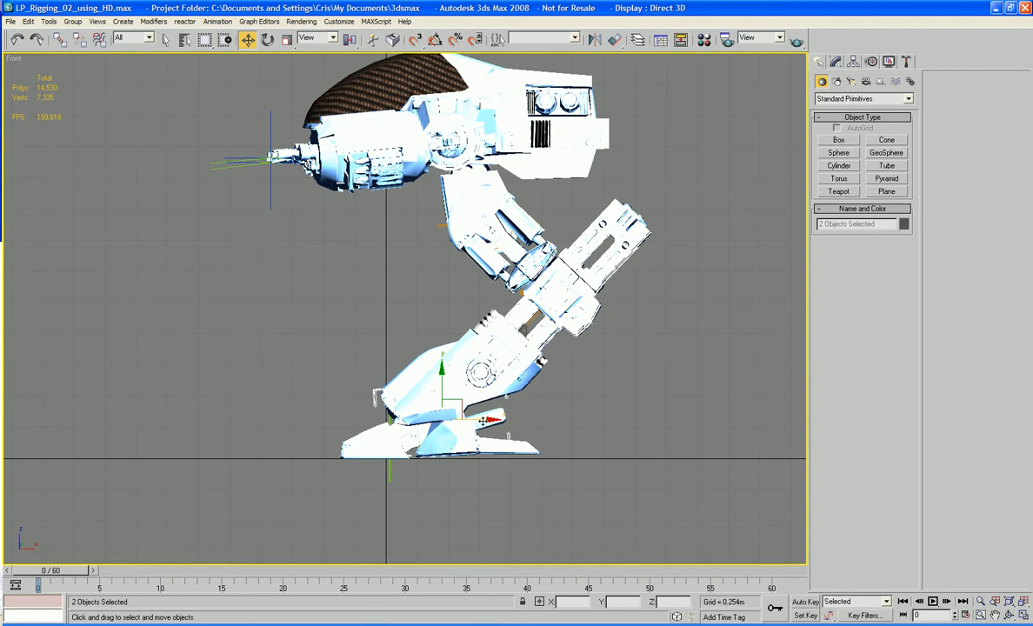
pyautogui.moveTo(482, 421); pyautogui.dragTo(480, 420)
pyautogui.click(394, 499)
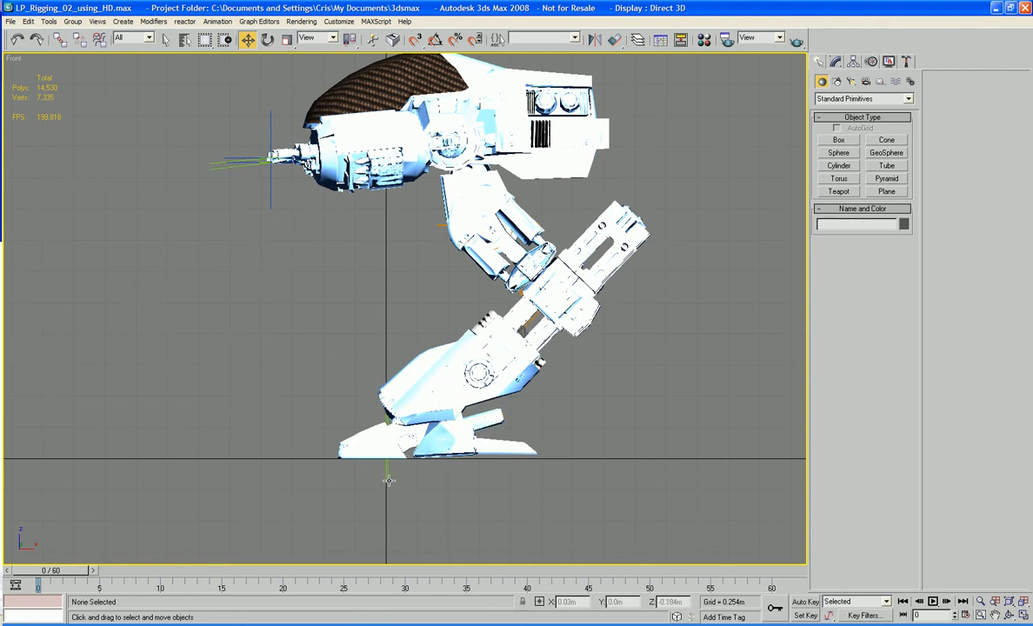
pyautogui.click(388, 481)
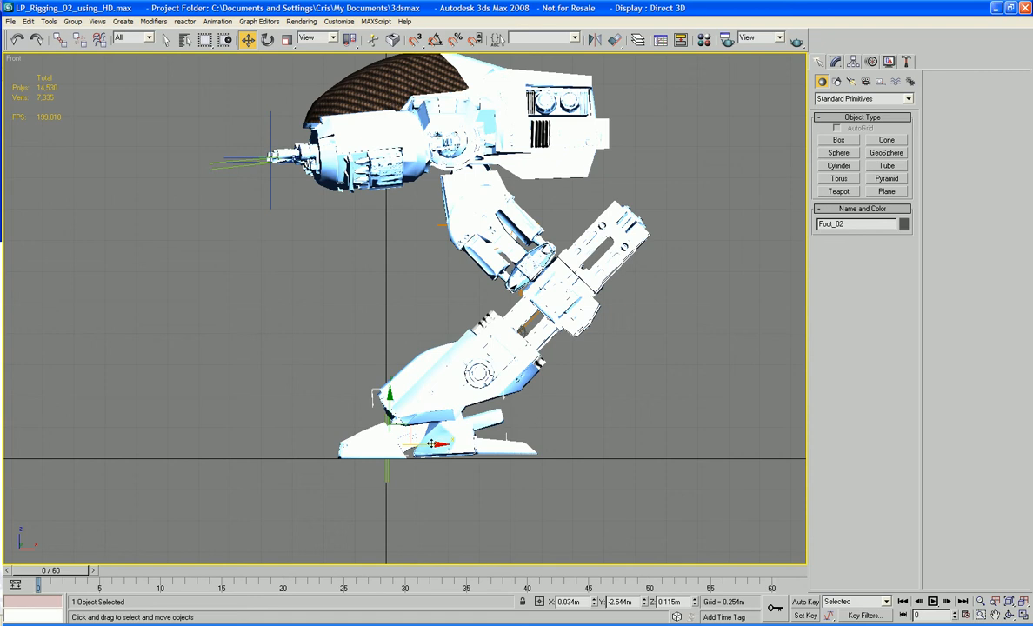
pyautogui.moveTo(431, 443); pyautogui.dragTo(429, 443)
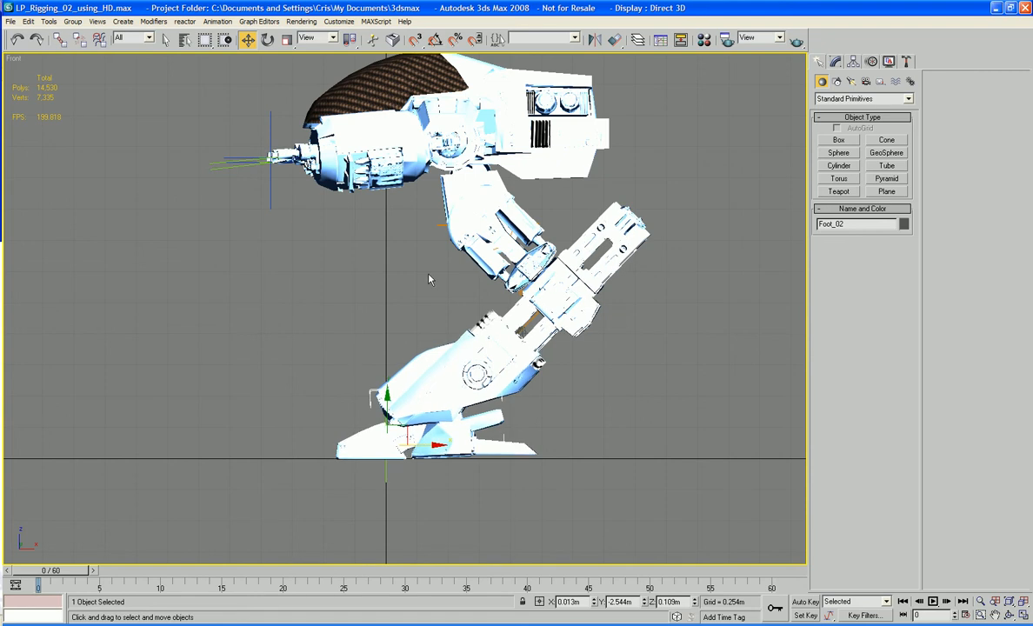
# Step: Switch to wireframe display and move the H_Hips control to about X 0.75 m
pyautogui.click(474, 186)
pyautogui.moveTo(473, 186); pyautogui.dragTo(451, 244, button='middle')
pyautogui.press('F3')
pyautogui.moveTo(526, 278); pyautogui.dragTo(419, 327, button='middle')
pyautogui.scroll(4, 527, 302)
pyautogui.scroll(2, 527, 301)
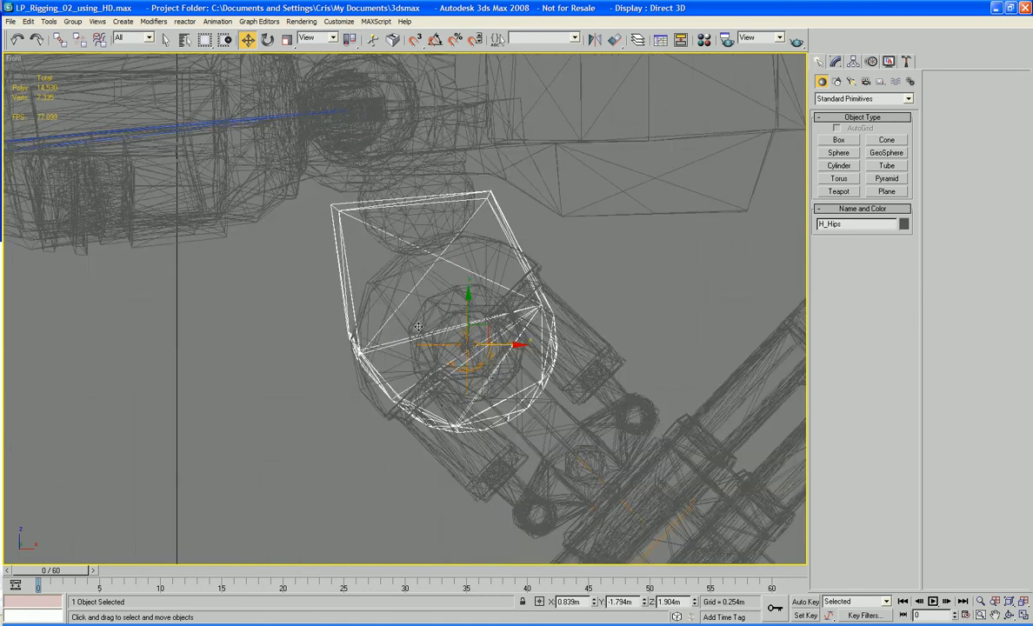
pyautogui.scroll(-8, 419, 327)
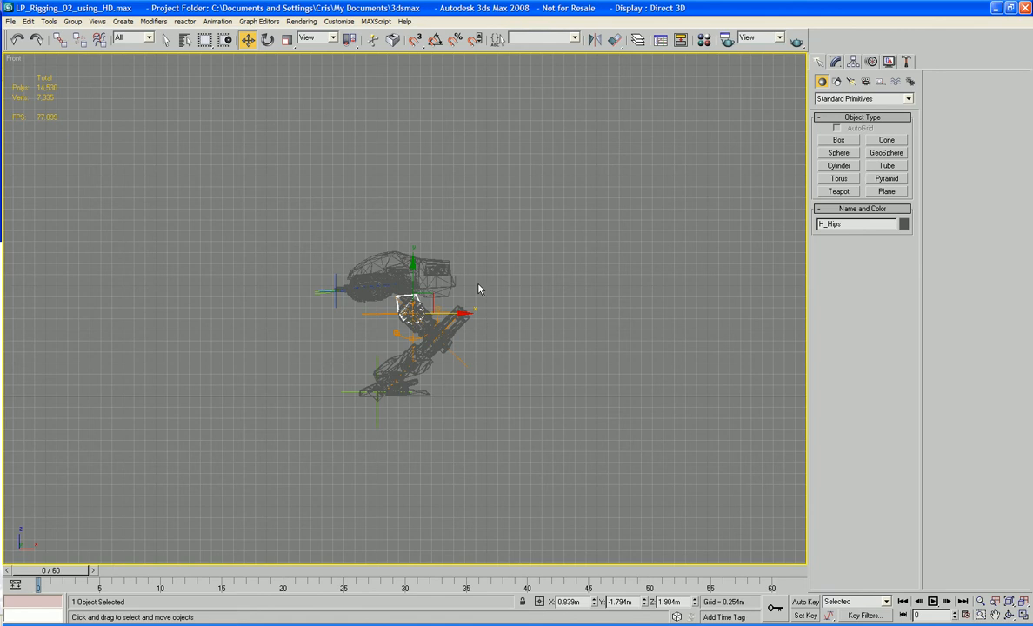
pyautogui.scroll(2, 480, 294)
pyautogui.scroll(-2, 483, 297)
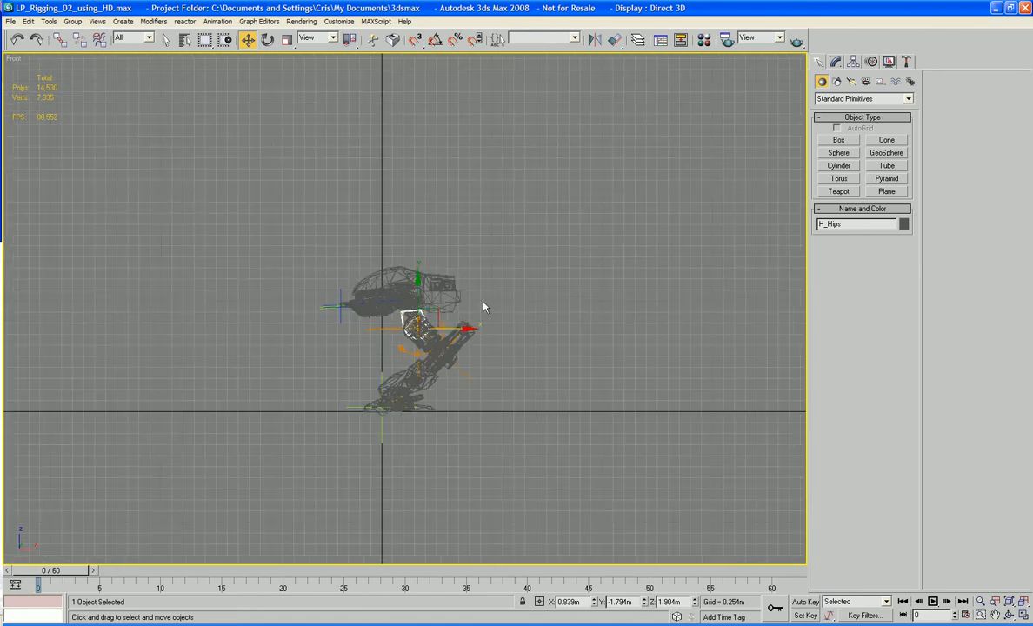
pyautogui.moveTo(459, 327); pyautogui.dragTo(456, 327)
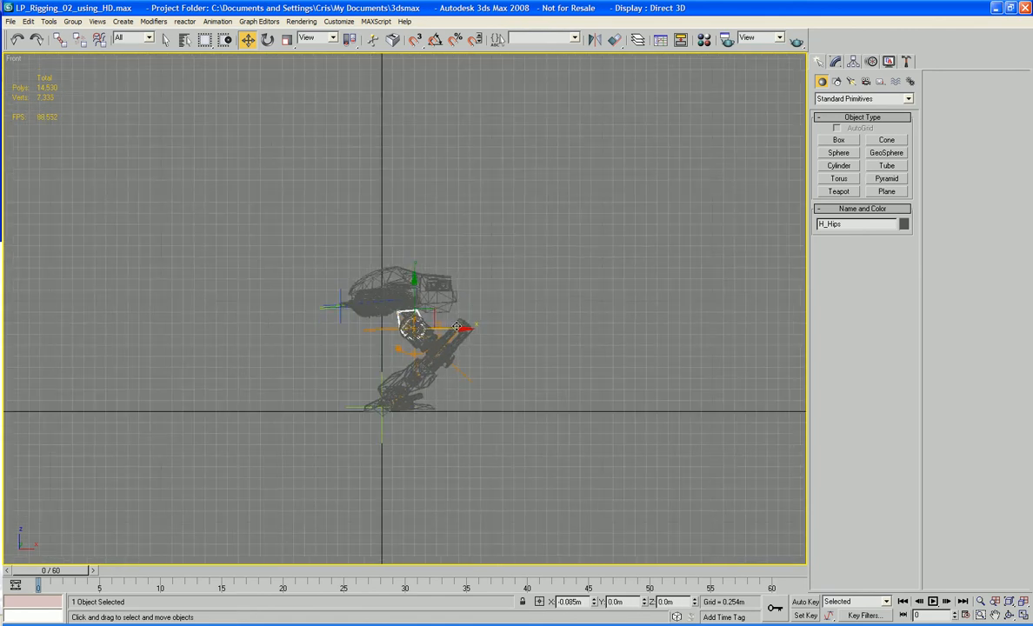
# Step: Move the Foot_02 control back along the ground to about X 0.77 m and restore the shaded display
pyautogui.scroll(4, 461, 373)
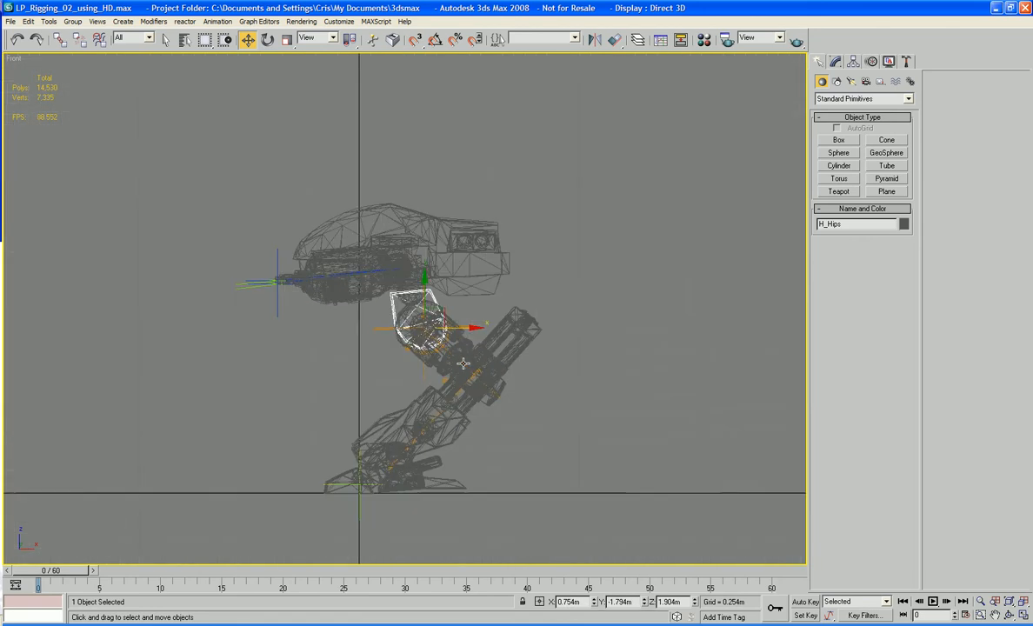
pyautogui.moveTo(357, 502); pyautogui.dragTo(353, 470, button='middle')
pyautogui.click(353, 463)
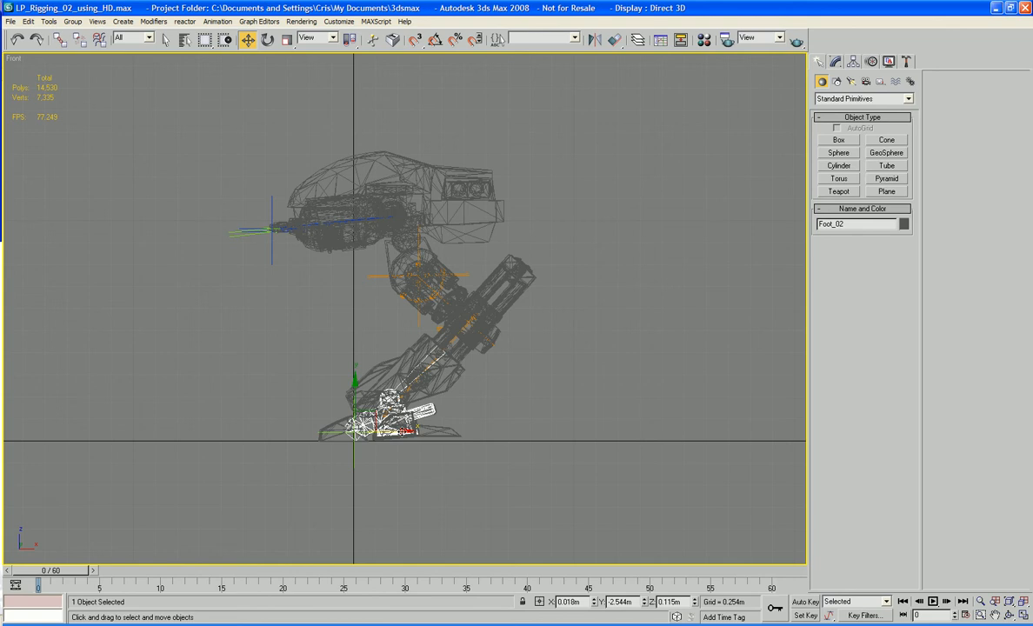
pyautogui.moveTo(403, 431); pyautogui.dragTo(470, 442)
pyautogui.press('F3')
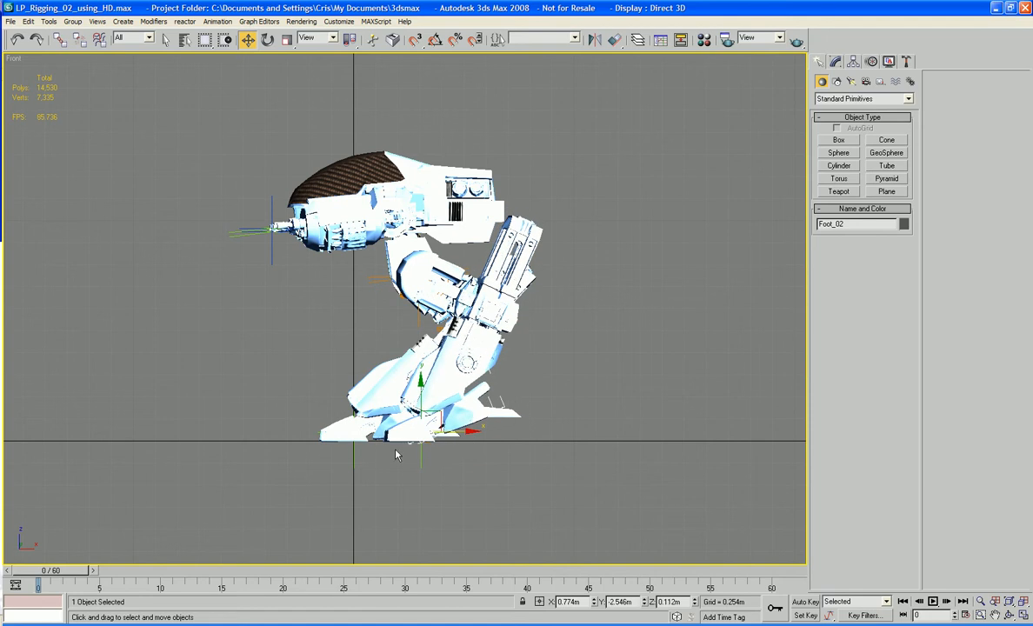
# Step: Move the Foot_03 control forward to about X -0.74 m and raise it slightly
pyautogui.click(355, 450)
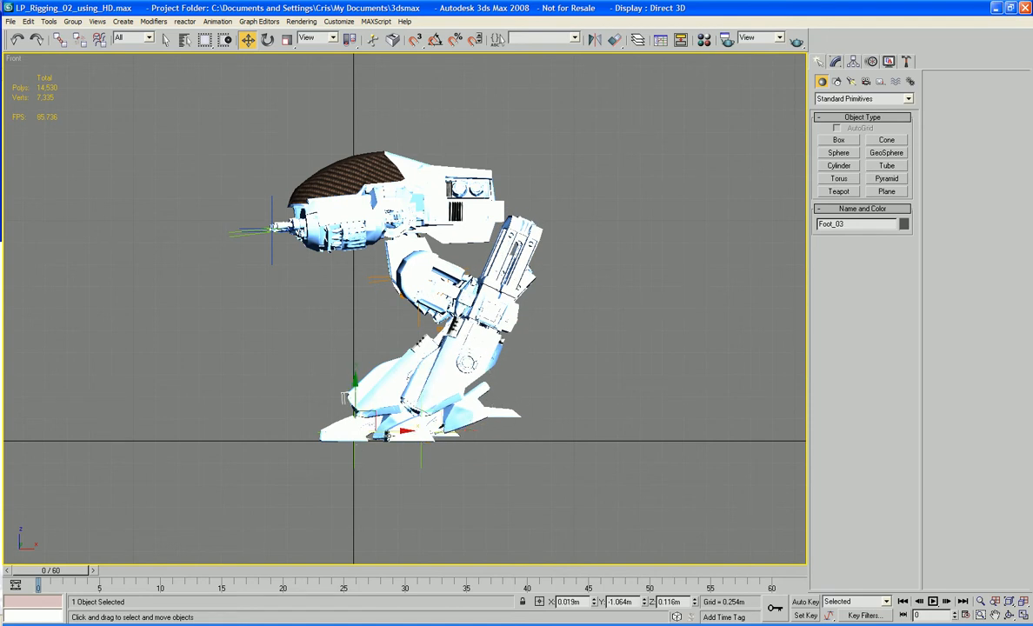
pyautogui.moveTo(392, 431); pyautogui.dragTo(324, 430)
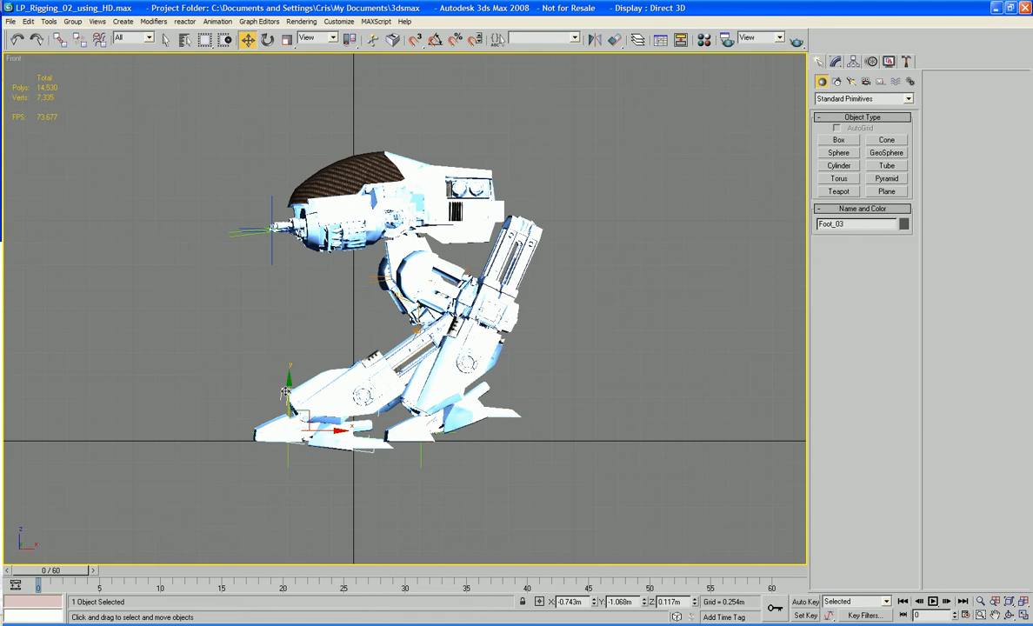
pyautogui.moveTo(286, 394); pyautogui.dragTo(288, 381)
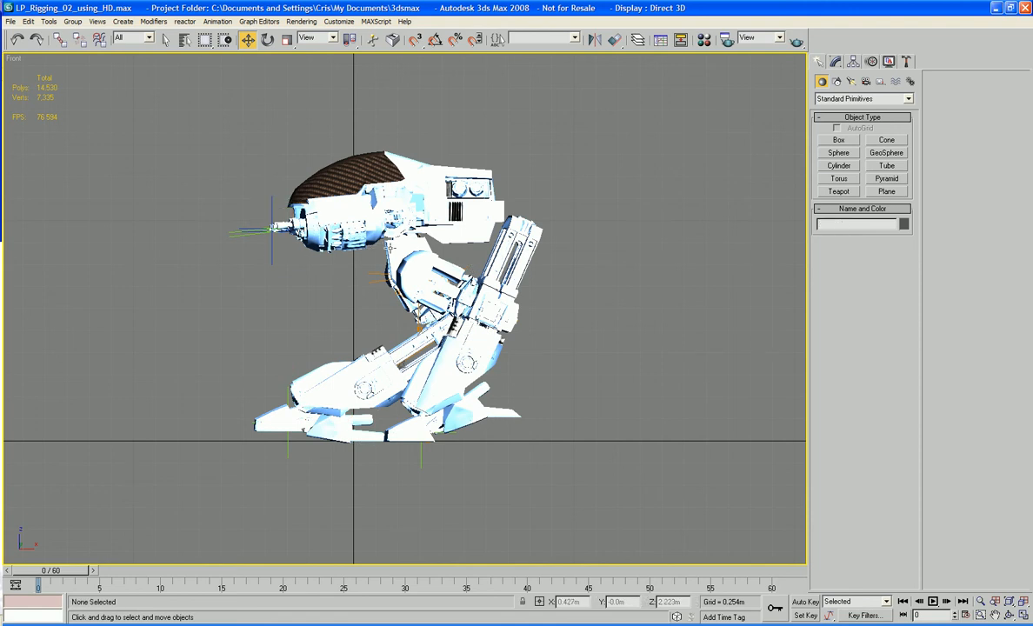
# Step: Select the H_Hips control and examine the robot's stance in the perspective and front views
pyautogui.click(392, 245)
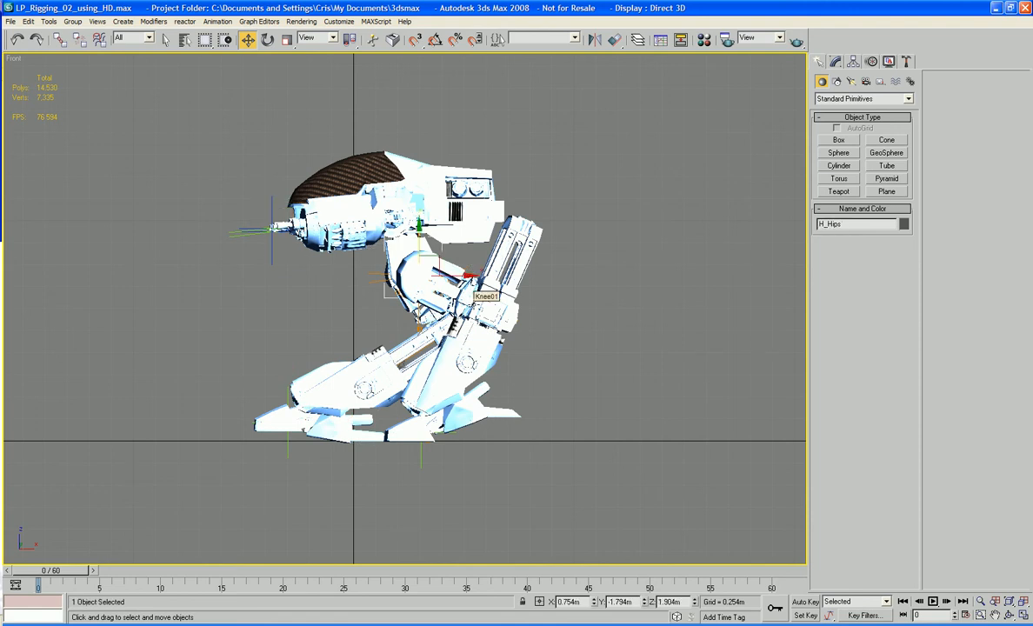
pyautogui.moveTo(412, 278); pyautogui.dragTo(509, 298, button='middle')
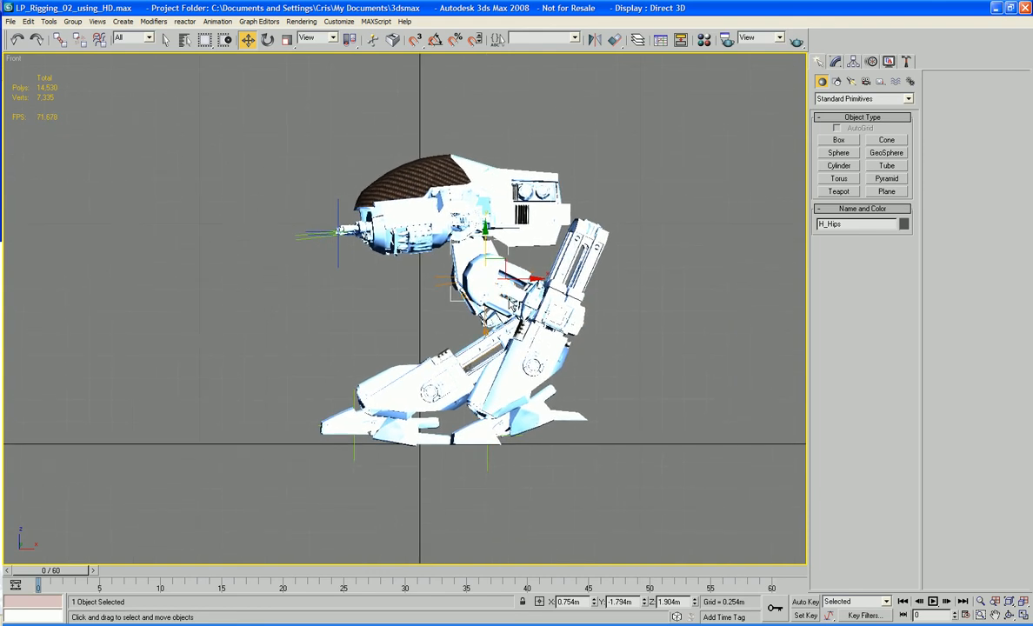
pyautogui.press('p')
pyautogui.keyDown('alt'); pyautogui.moveTo(509, 299); pyautogui.dragTo(556, 306, button='middle'); pyautogui.keyUp('alt')
pyautogui.scroll(-4, 567, 302)
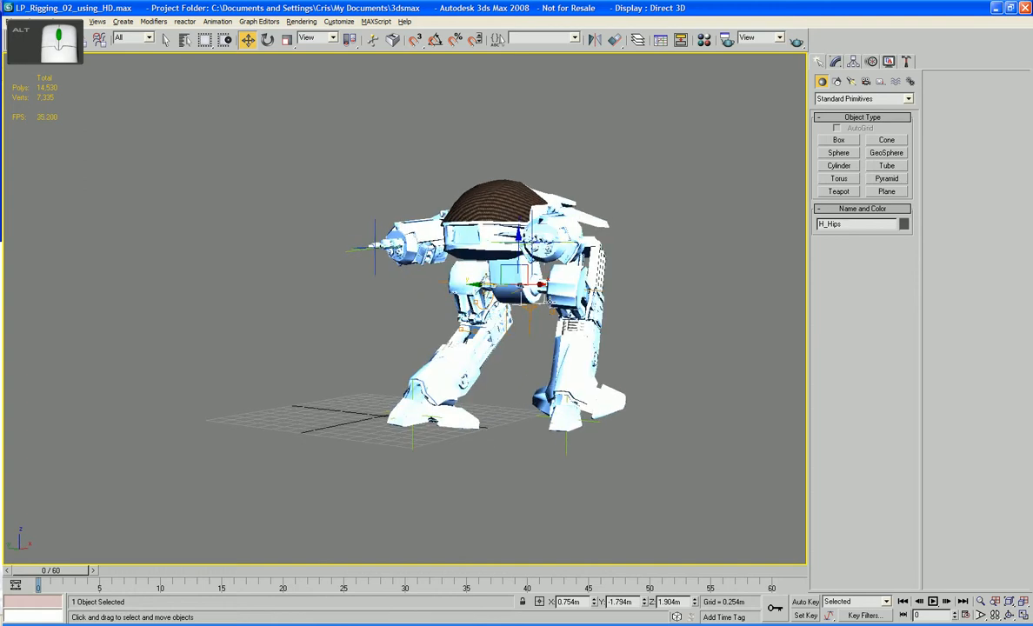
pyautogui.press('f')
pyautogui.scroll(2, 565, 411)
pyautogui.moveTo(547, 371); pyautogui.dragTo(574, 383, button='middle')
pyautogui.scroll(-2, 565, 372)
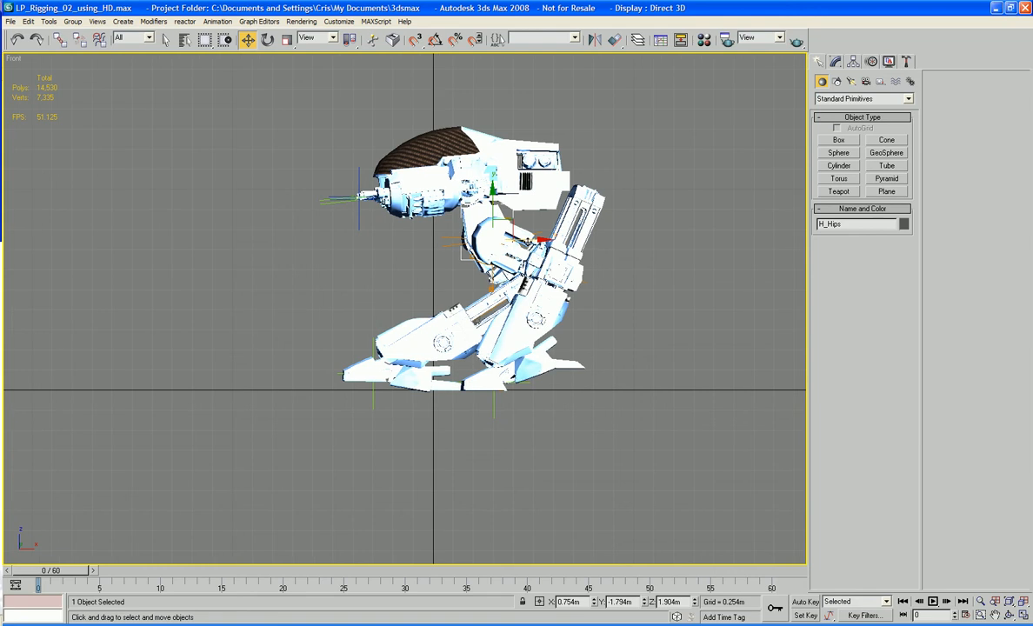
# Step: Move H_Hips together with the gun controls about 0.1 m forward in negative X
pyautogui.moveTo(527, 241)
pyautogui.mouseDown()
pyautogui.moveTo(490, 243)
pyautogui.moveTo(530, 242)
pyautogui.moveTo(520, 242)
pyautogui.mouseUp()
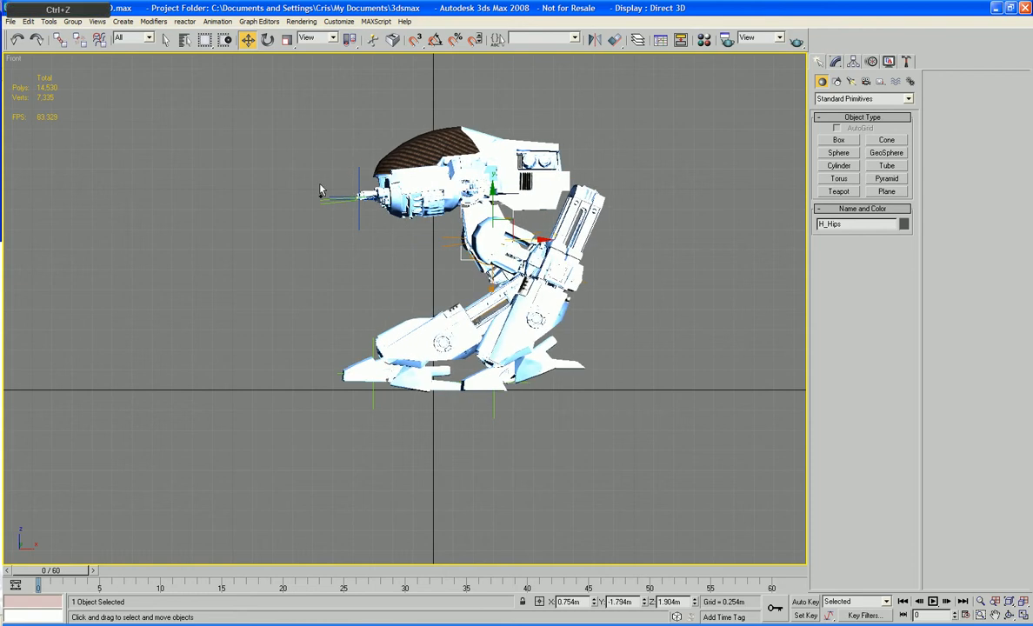
pyautogui.keyDown('ctrl'); pyautogui.moveTo(317, 184); pyautogui.dragTo(344, 228); pyautogui.keyUp('ctrl')
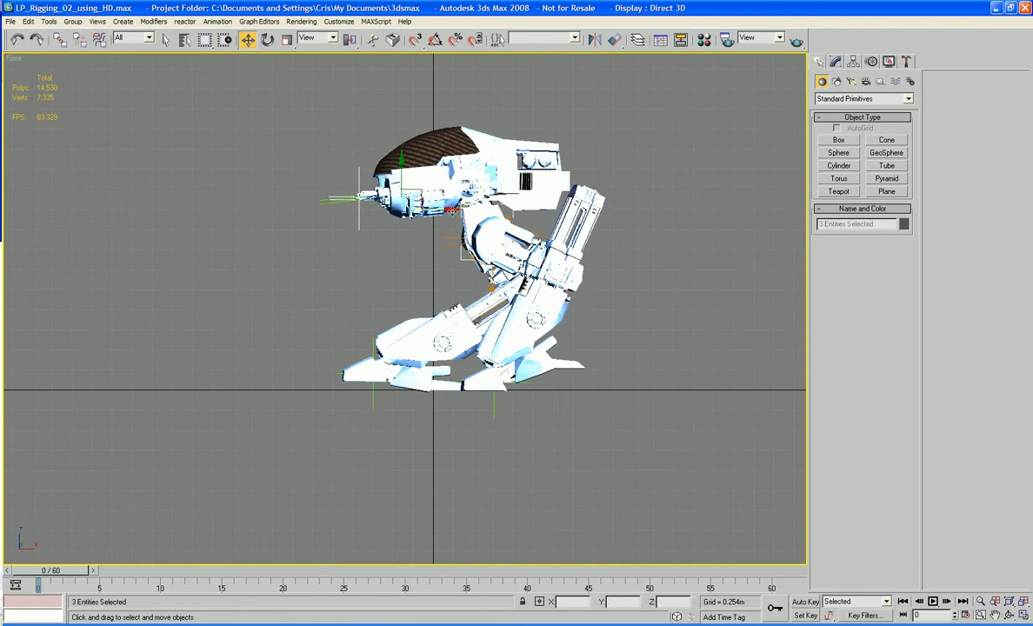
pyautogui.moveTo(452, 211); pyautogui.dragTo(444, 209)
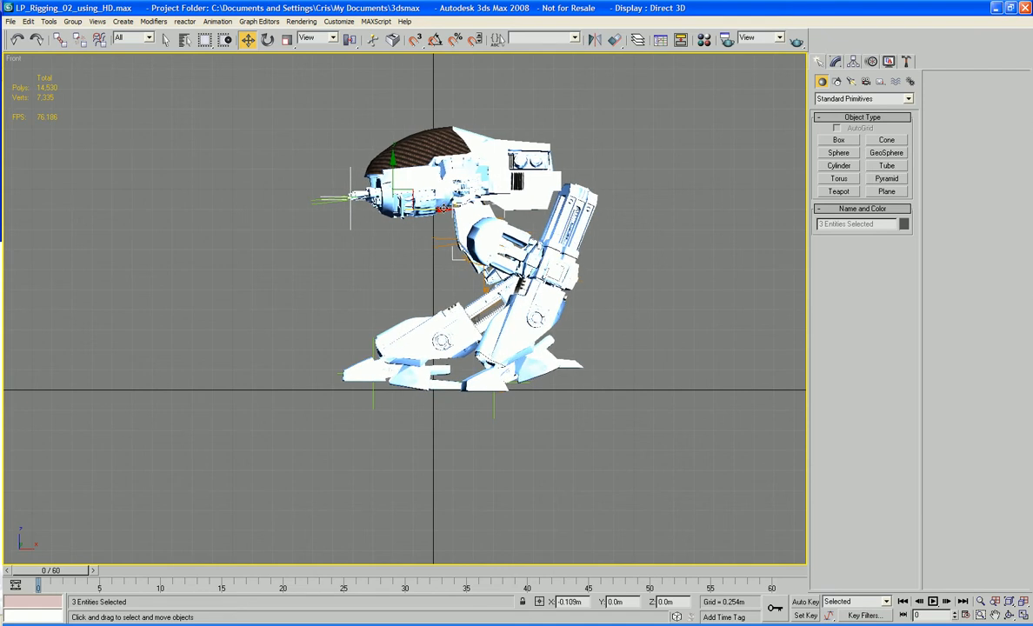
pyautogui.moveTo(443, 209); pyautogui.dragTo(445, 209)
# Step: Turn on Auto Key and create position, rotation and scale keys at frame 0 for all objects of the robot
pyautogui.click(802, 602)
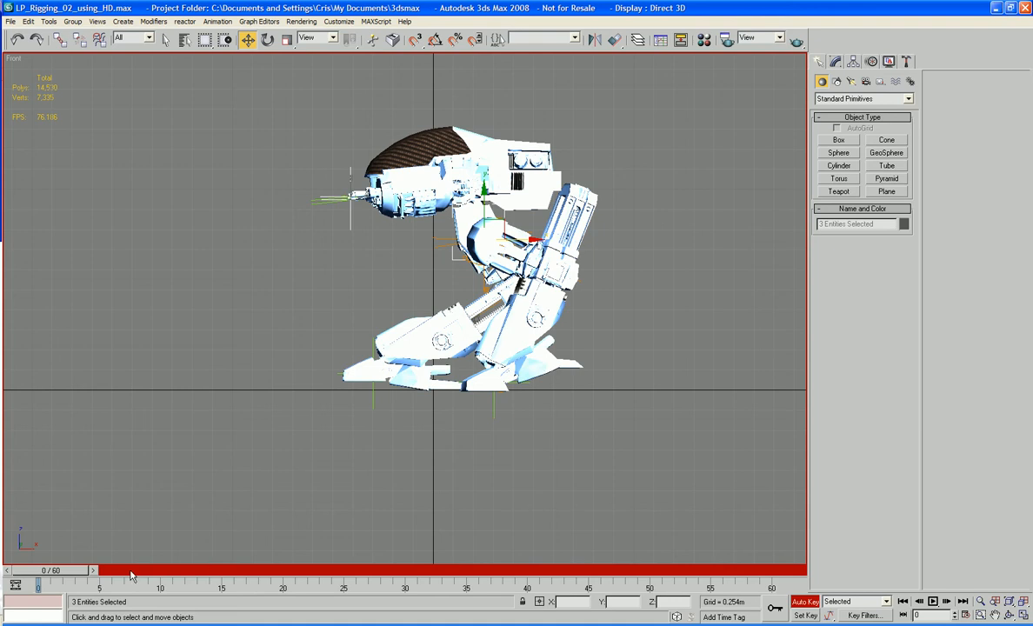
pyautogui.hotkey('ctrl', 'a')
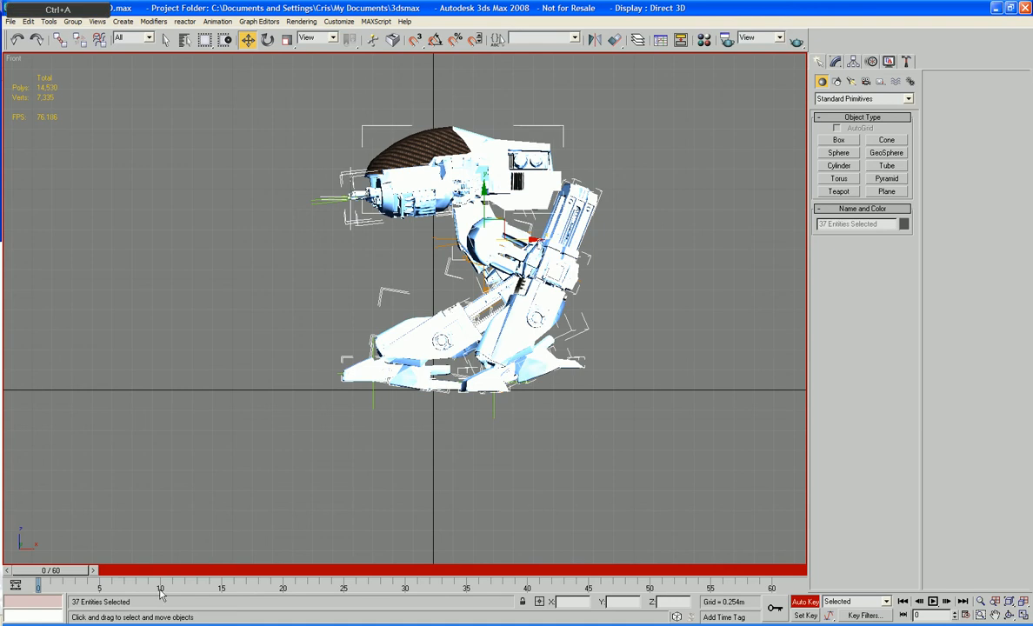
pyautogui.rightClick(51, 571)
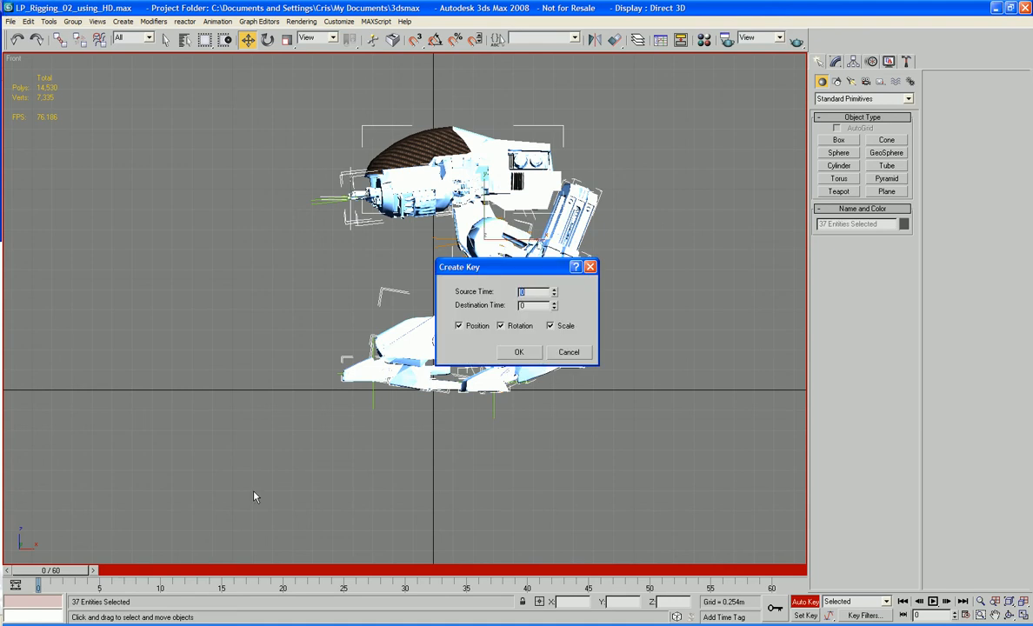
pyautogui.click(520, 352)
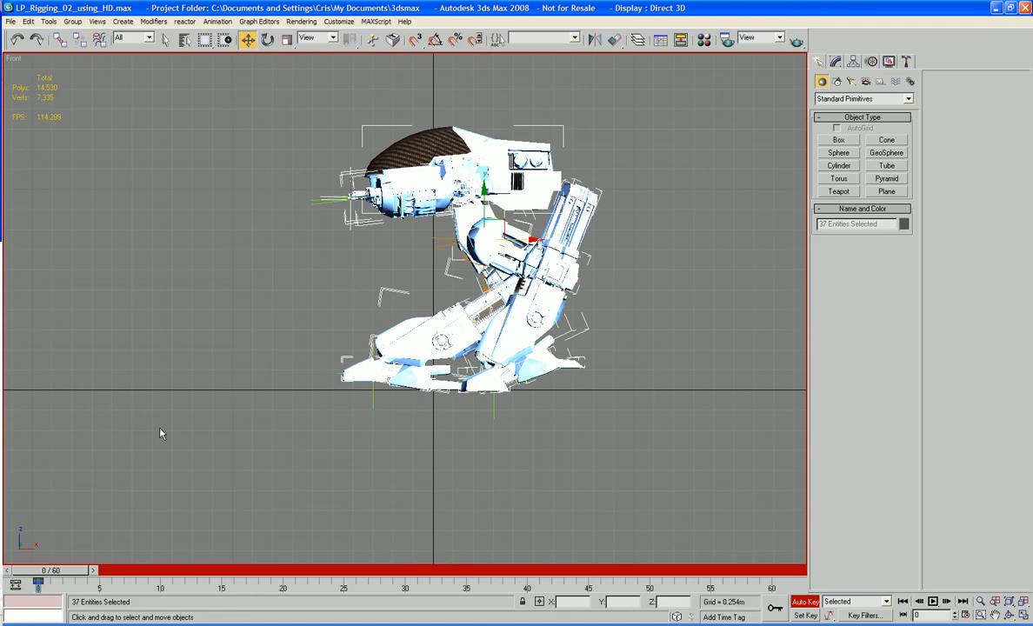
pyautogui.click(209, 396)
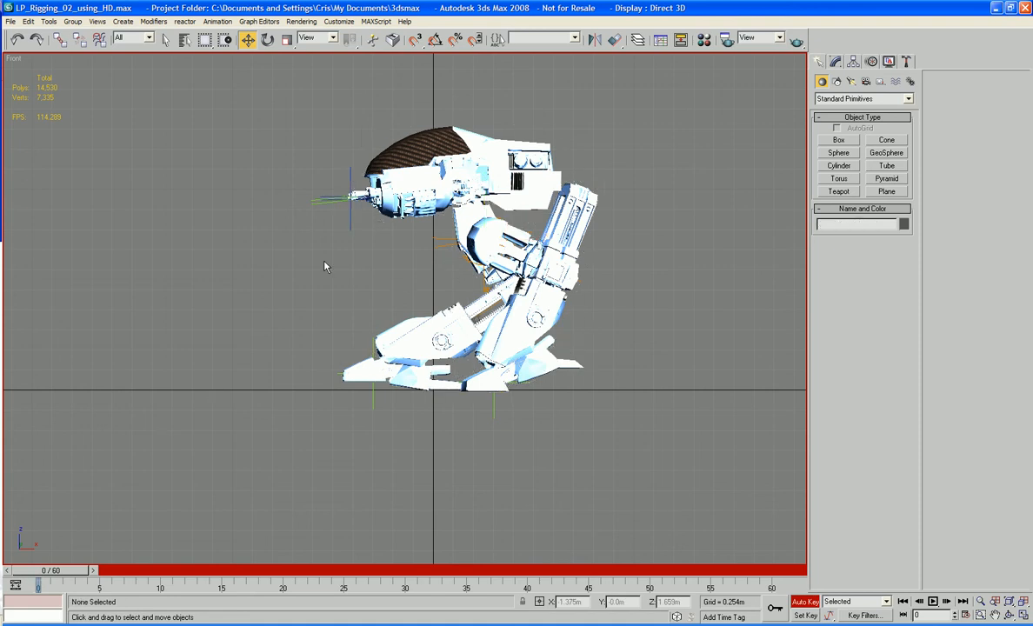
# Step: At frame 30, move the gun controls and H_Hips forward along X and move Foot_02 to about X -2.29 m, Z 0.30 m
pyautogui.click(322, 202)
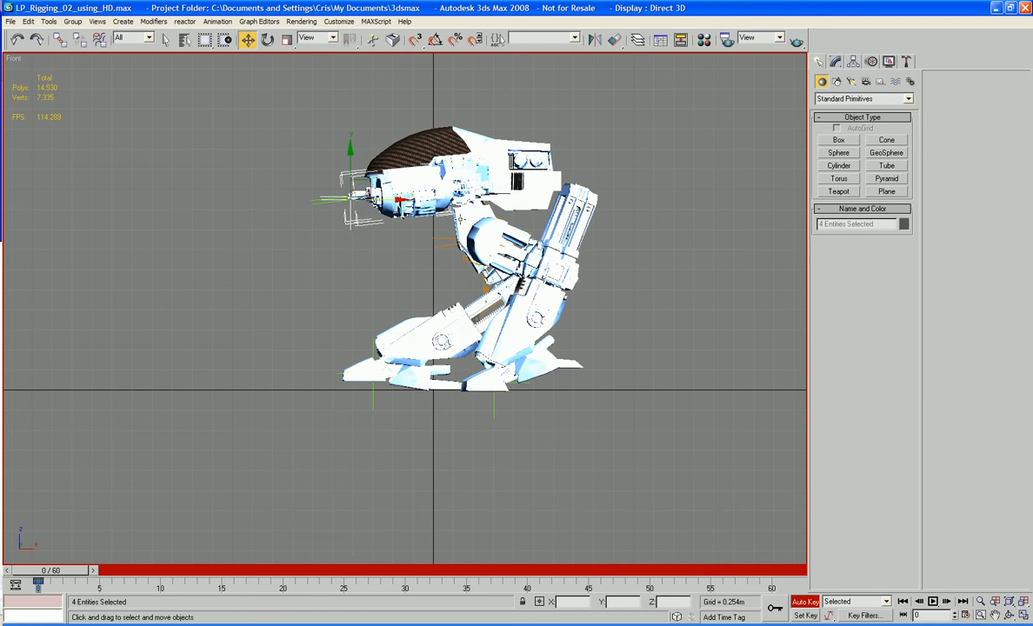
pyautogui.keyDown('ctrl'); pyautogui.click(428, 198); pyautogui.keyUp('ctrl')
pyautogui.moveTo(50, 570); pyautogui.dragTo(399, 573)
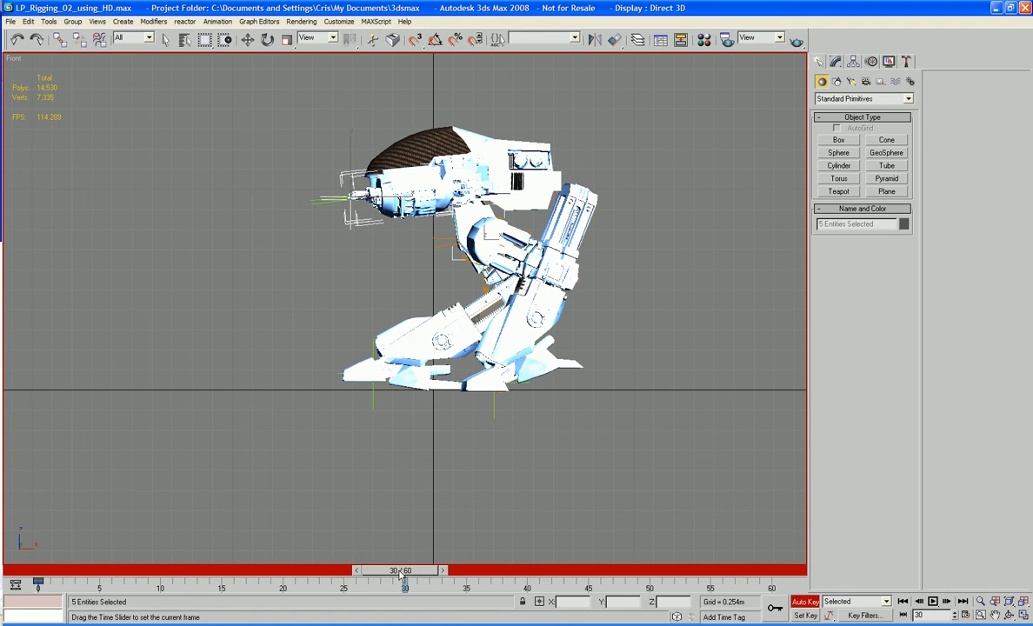
pyautogui.press('w')
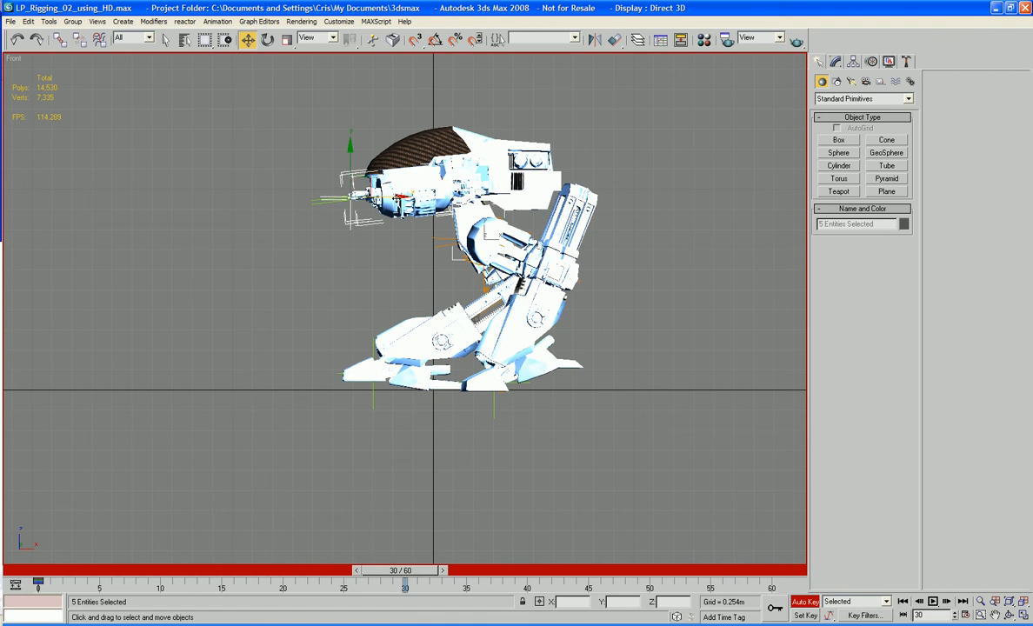
pyautogui.moveTo(397, 198); pyautogui.dragTo(278, 196)
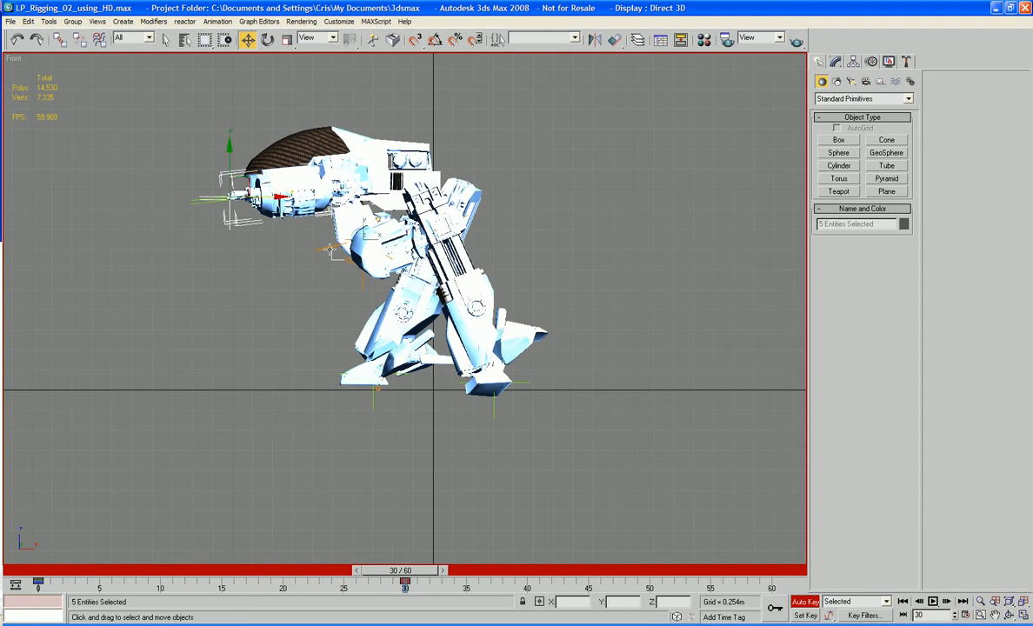
pyautogui.click(487, 383)
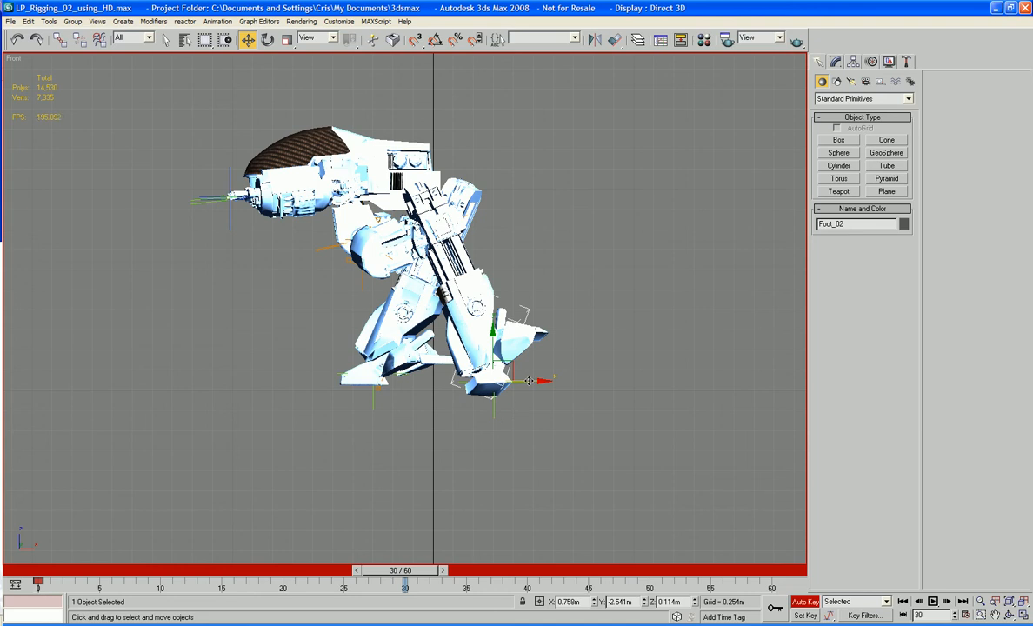
pyautogui.moveTo(528, 381); pyautogui.dragTo(251, 330)
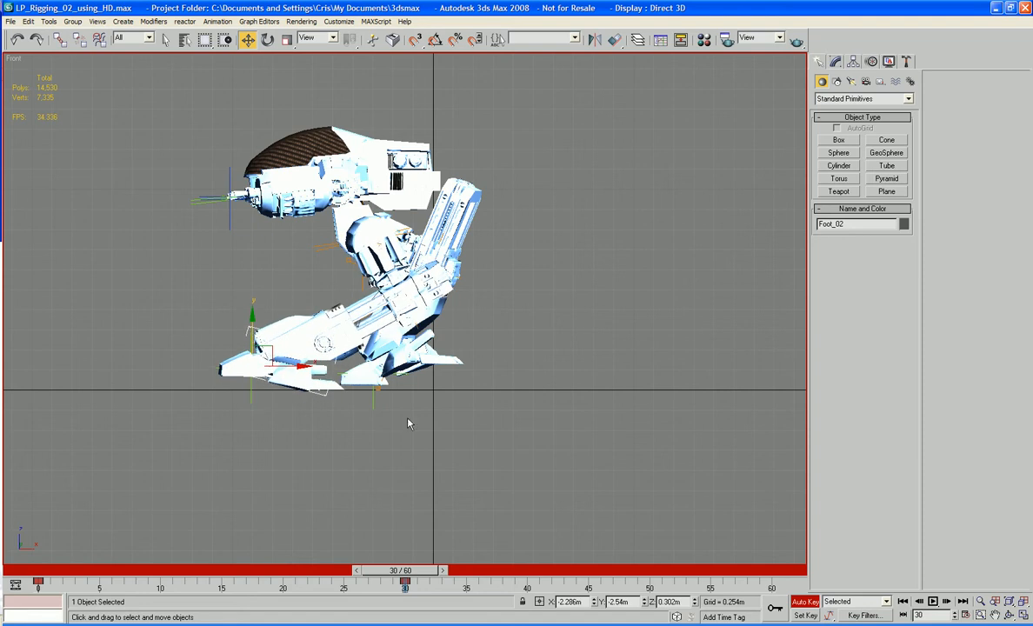
# Step: Lower the Foot_03 control to the ground line at frame 11
pyautogui.click(374, 403)
pyautogui.moveTo(426, 568); pyautogui.dragTo(208, 575)
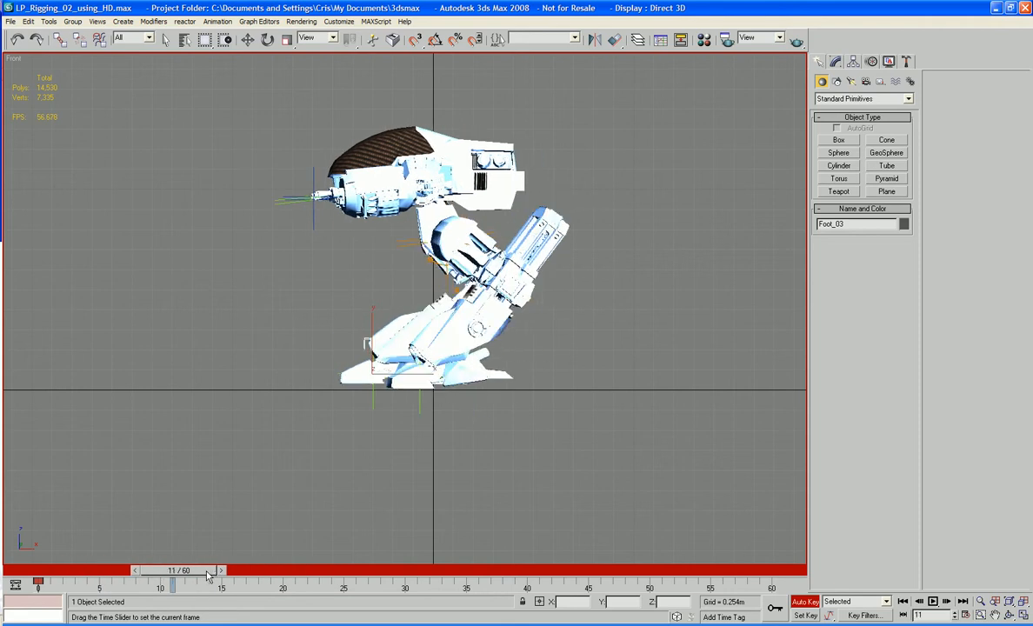
pyautogui.press('w')
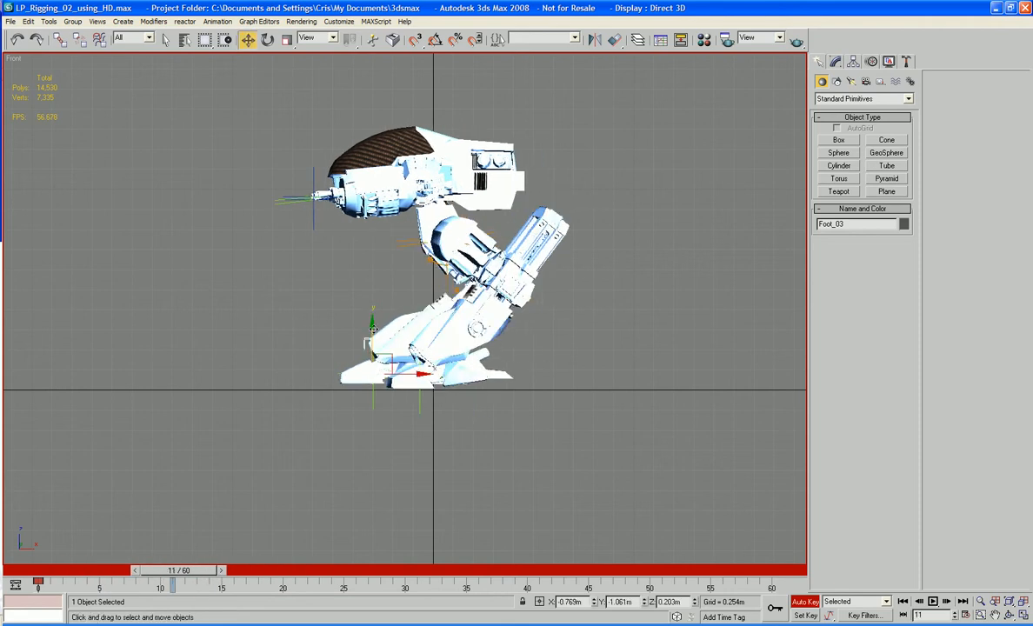
pyautogui.moveTo(372, 329); pyautogui.dragTo(374, 337)
# Step: Create a position, rotation and scale key for Foot_03 at frame 30
pyautogui.moveTo(152, 576); pyautogui.dragTo(379, 591)
pyautogui.press('w')
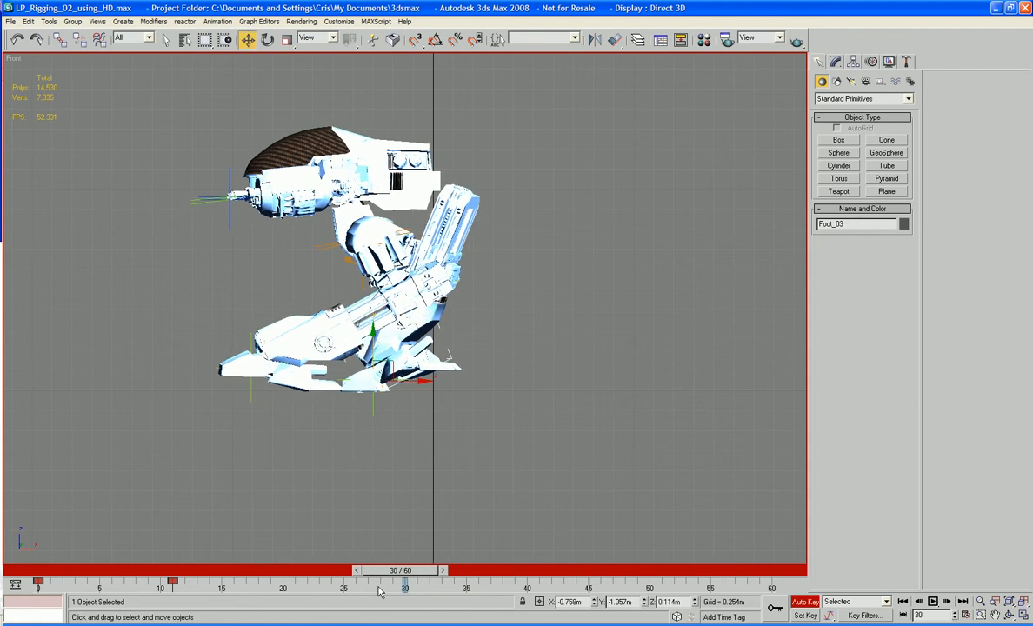
pyautogui.rightClick(383, 574)
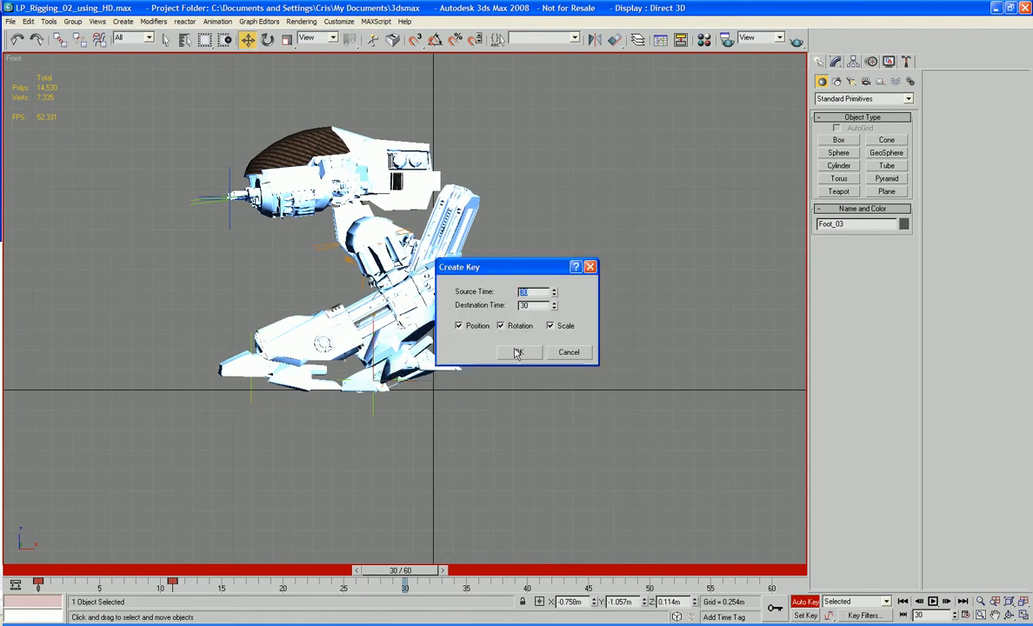
pyautogui.click(517, 352)
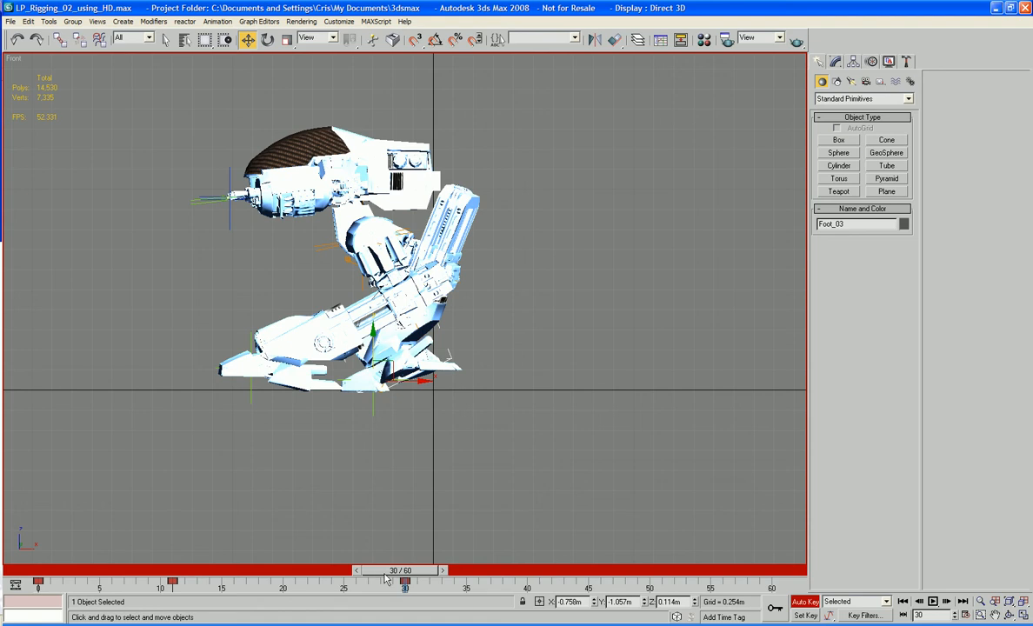
# Step: Raise the Foot_02 control to about Z 0.39 m at frame 15 and return to frame 30
pyautogui.moveTo(390, 571); pyautogui.dragTo(353, 615)
pyautogui.press('w')
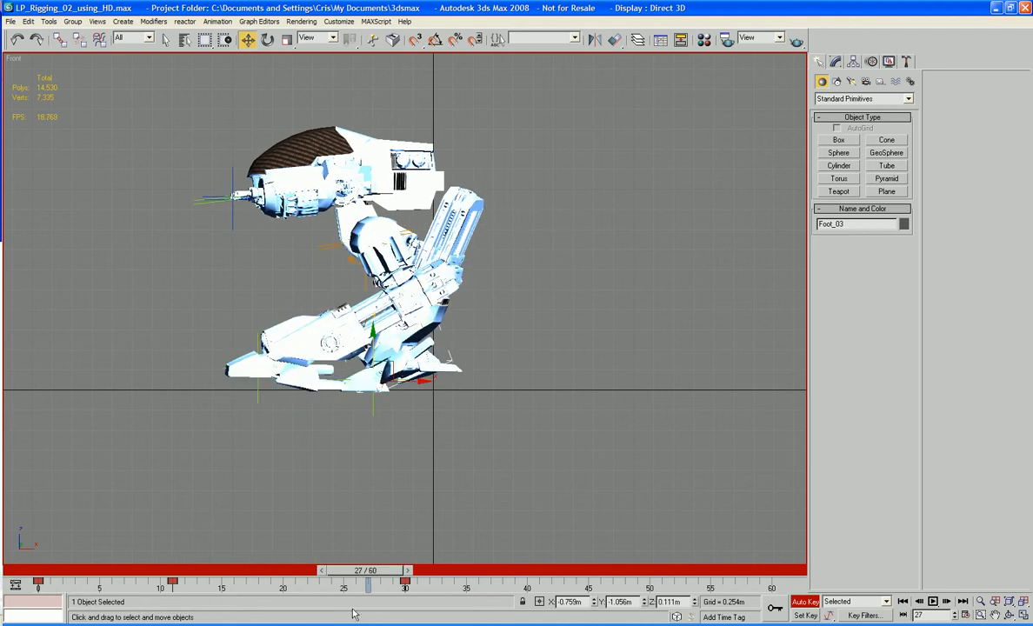
pyautogui.click(256, 390)
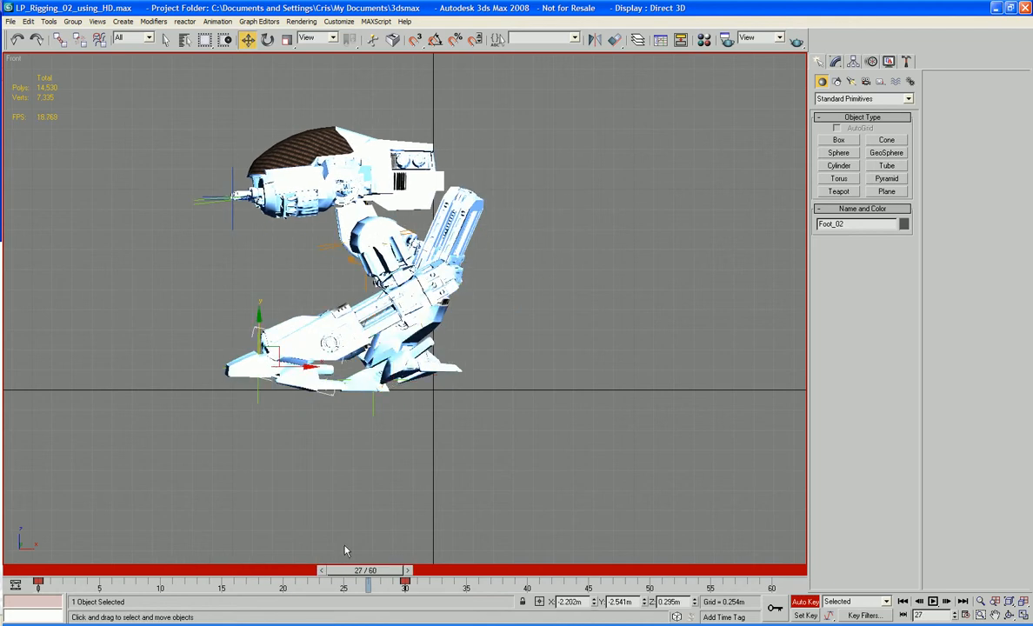
pyautogui.moveTo(371, 570); pyautogui.dragTo(222, 591)
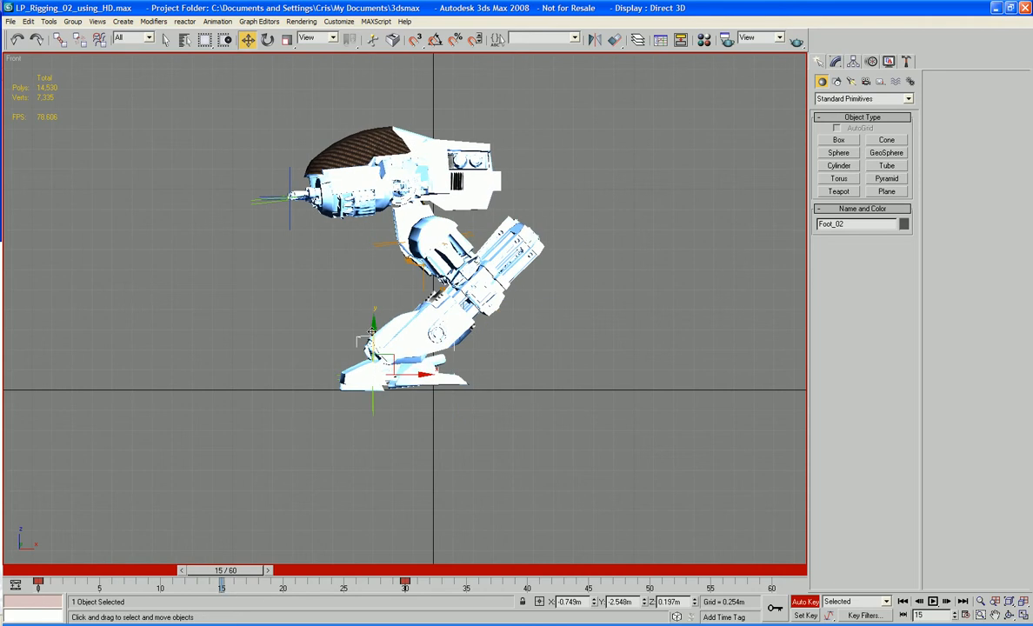
pyautogui.moveTo(372, 329); pyautogui.dragTo(371, 316)
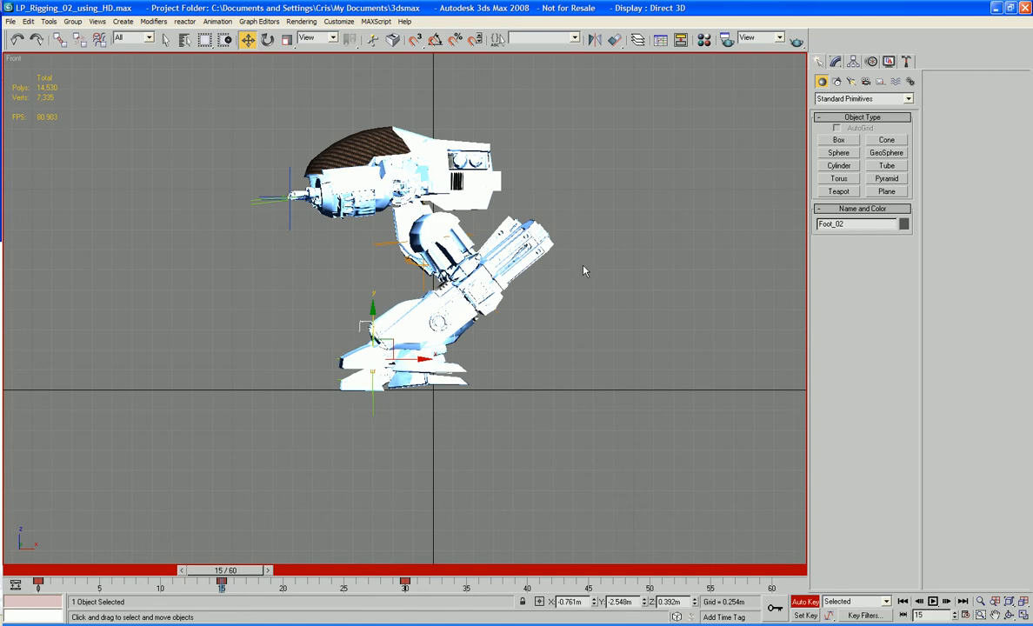
pyautogui.moveTo(218, 575); pyautogui.dragTo(400, 598)
pyautogui.press('w')
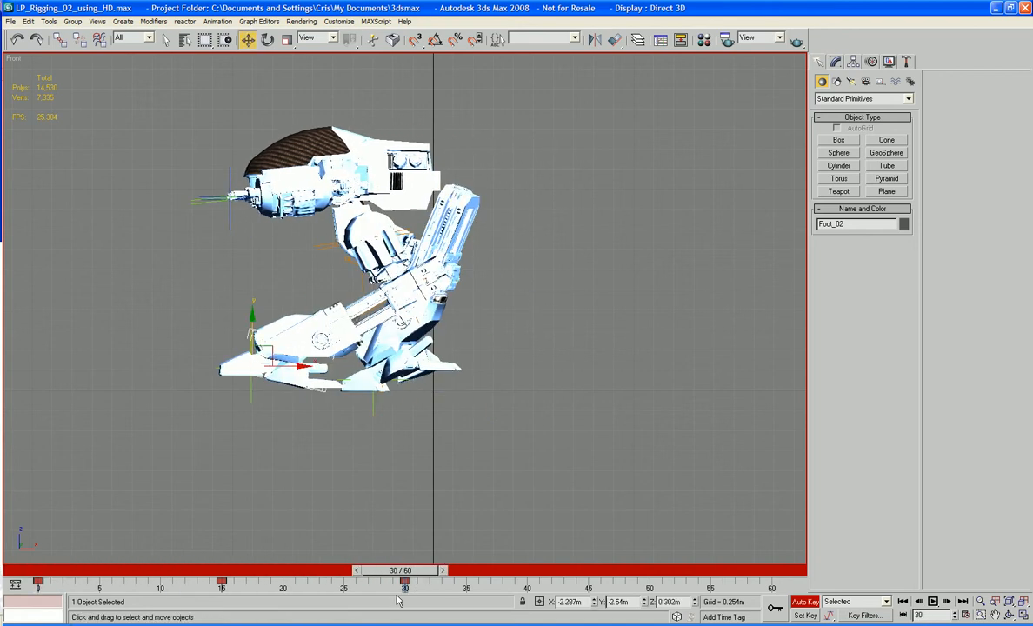
pyautogui.moveTo(253, 495); pyautogui.dragTo(383, 487, button='middle')
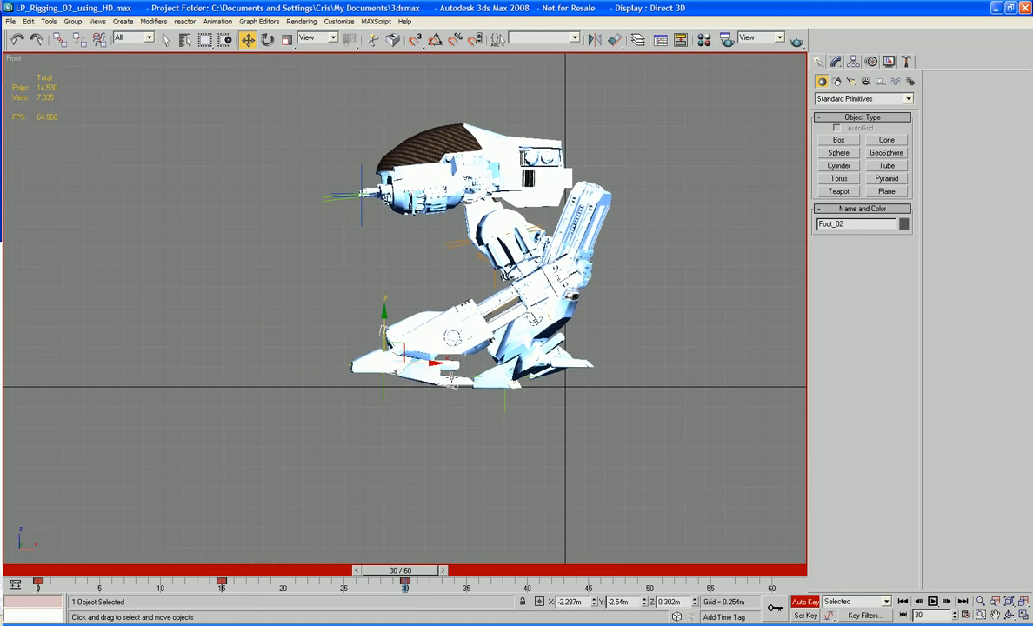
# Step: At frame 60, move H_Hips and both gun controls forward along X until the hips are at about X -2.43 m
pyautogui.click(506, 404)
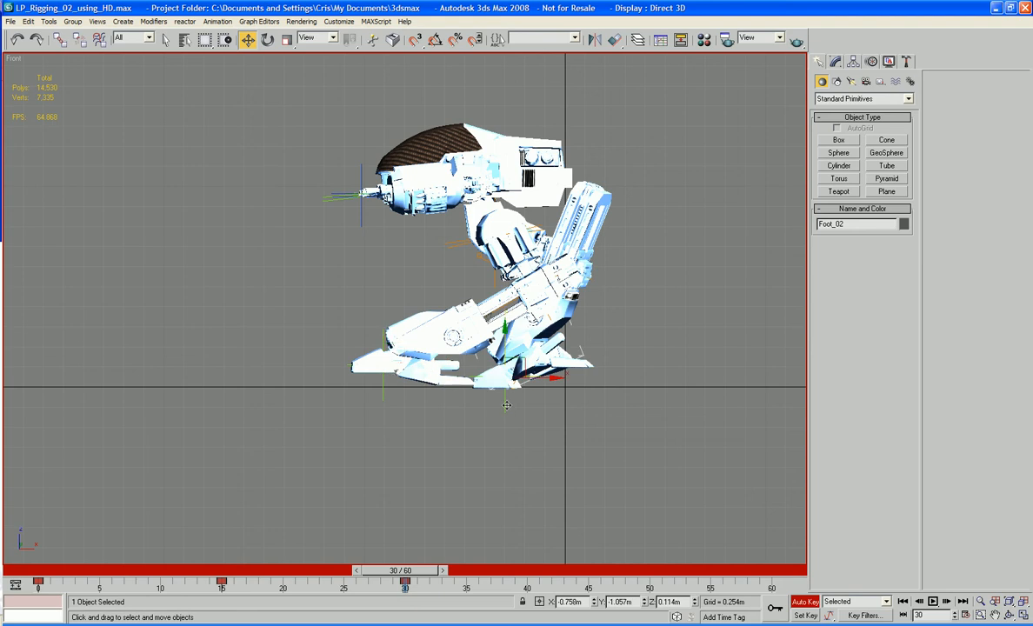
pyautogui.moveTo(317, 184); pyautogui.dragTo(350, 219)
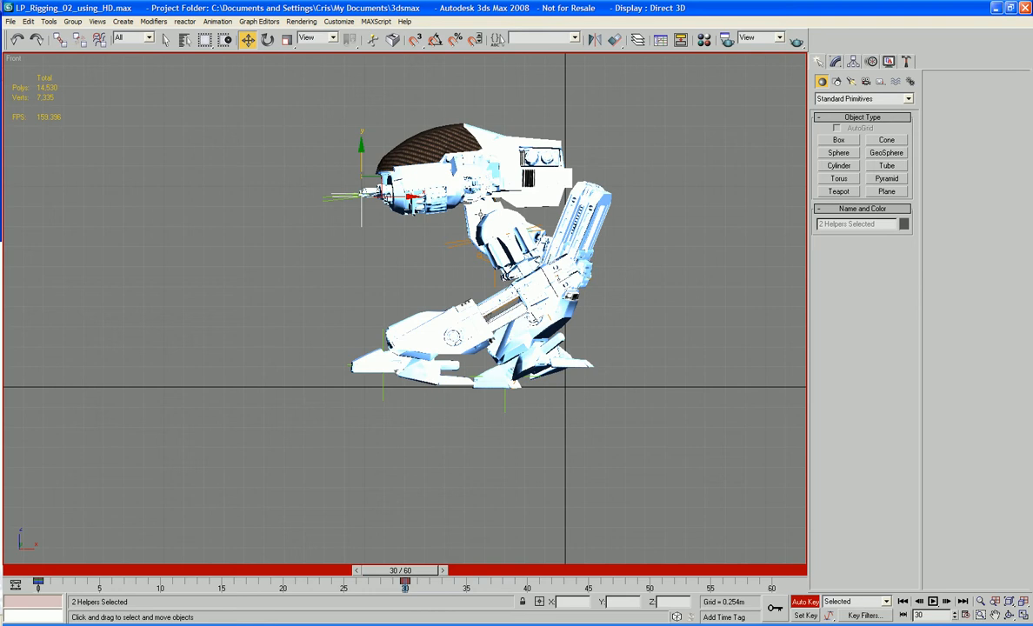
pyautogui.press('super')
pyautogui.click(471, 215)
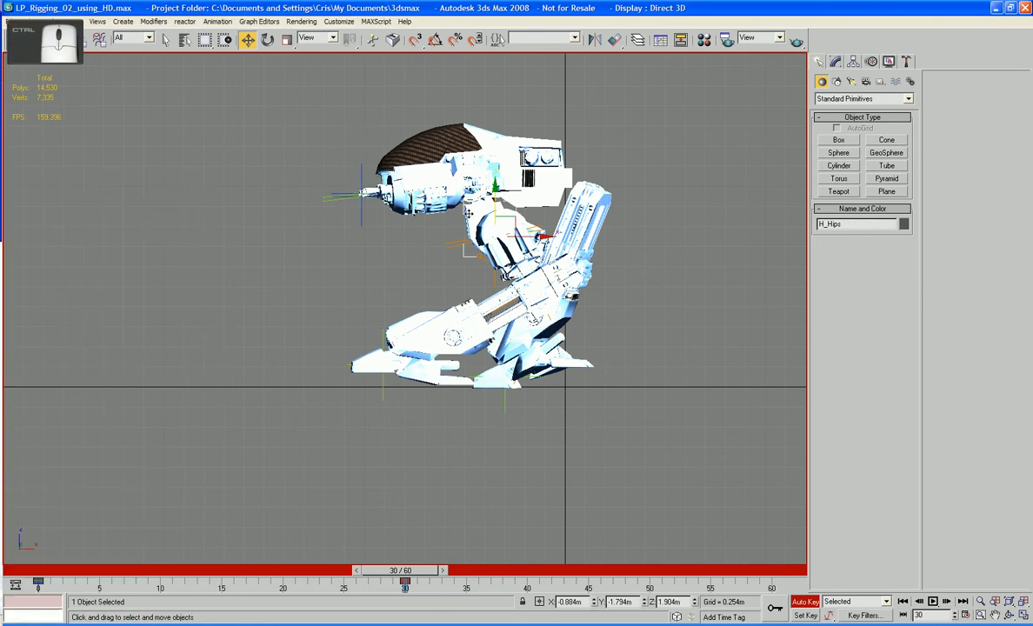
pyautogui.keyDown('ctrl'); pyautogui.moveTo(329, 177); pyautogui.dragTo(340, 210); pyautogui.keyUp('ctrl')
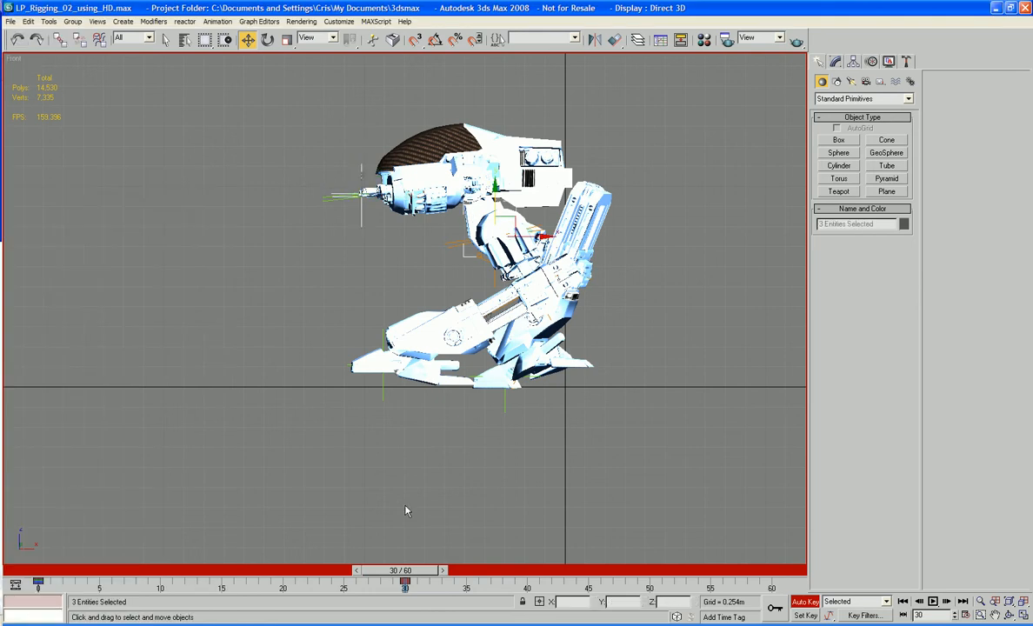
pyautogui.moveTo(425, 569); pyautogui.dragTo(774, 569)
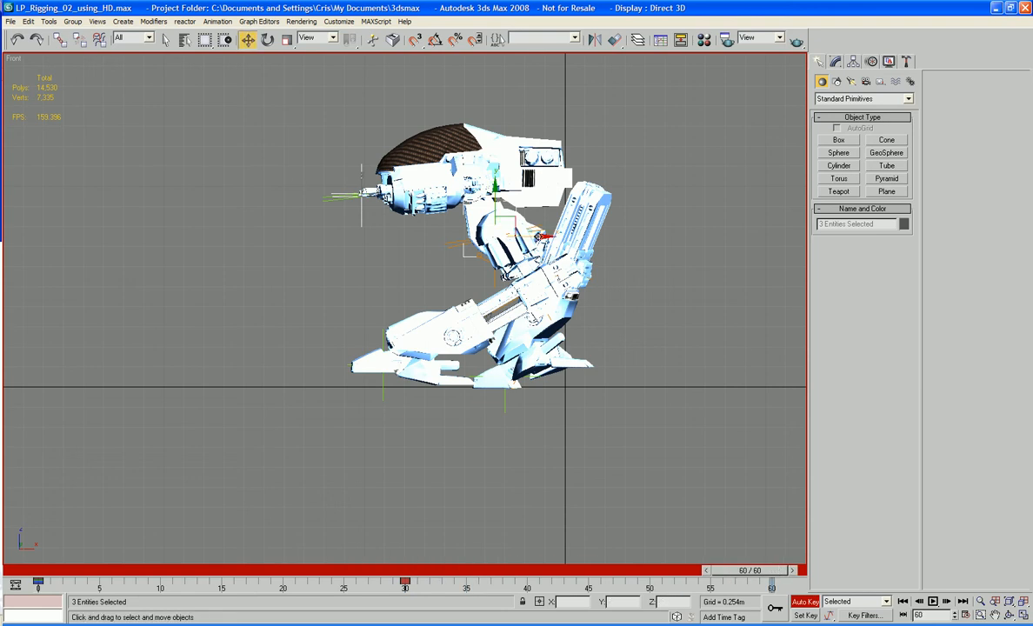
pyautogui.click(539, 236)
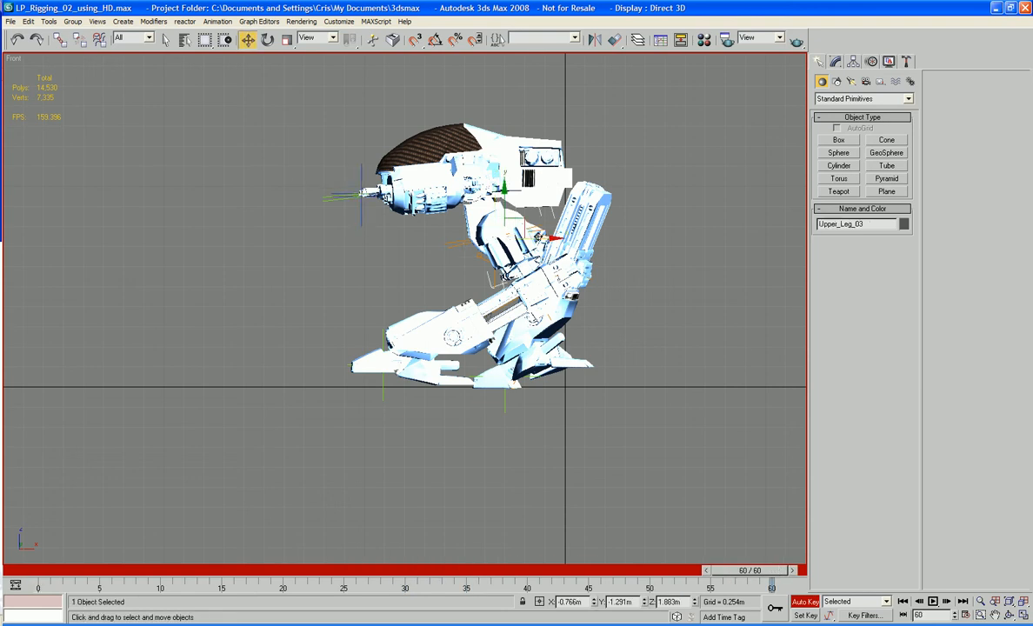
pyautogui.click(349, 246)
pyautogui.moveTo(322, 182); pyautogui.dragTo(334, 245)
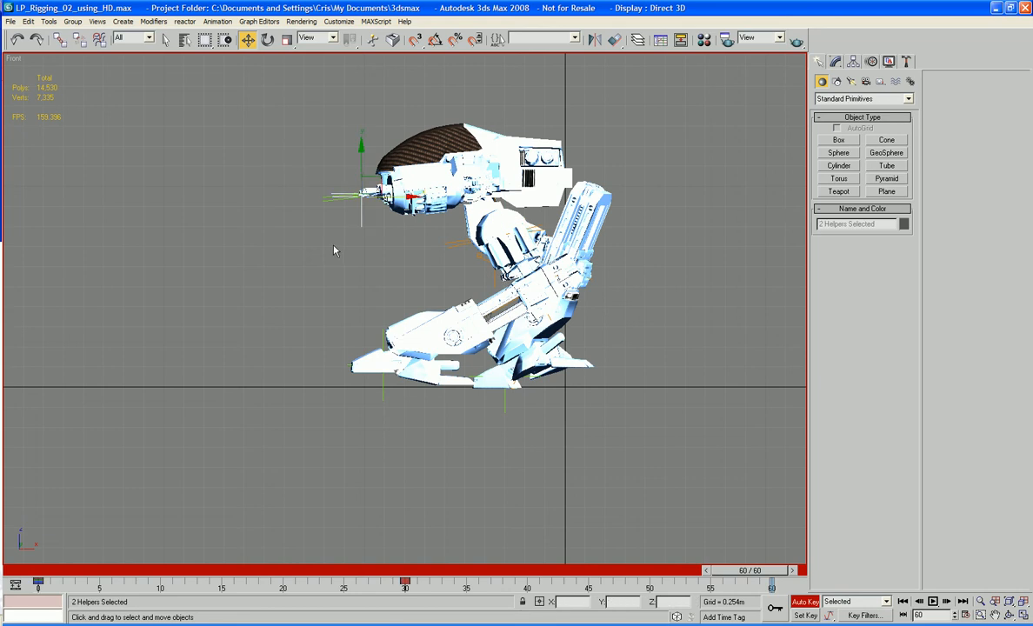
pyautogui.keyDown('ctrl'); pyautogui.click(471, 216); pyautogui.keyUp('ctrl')
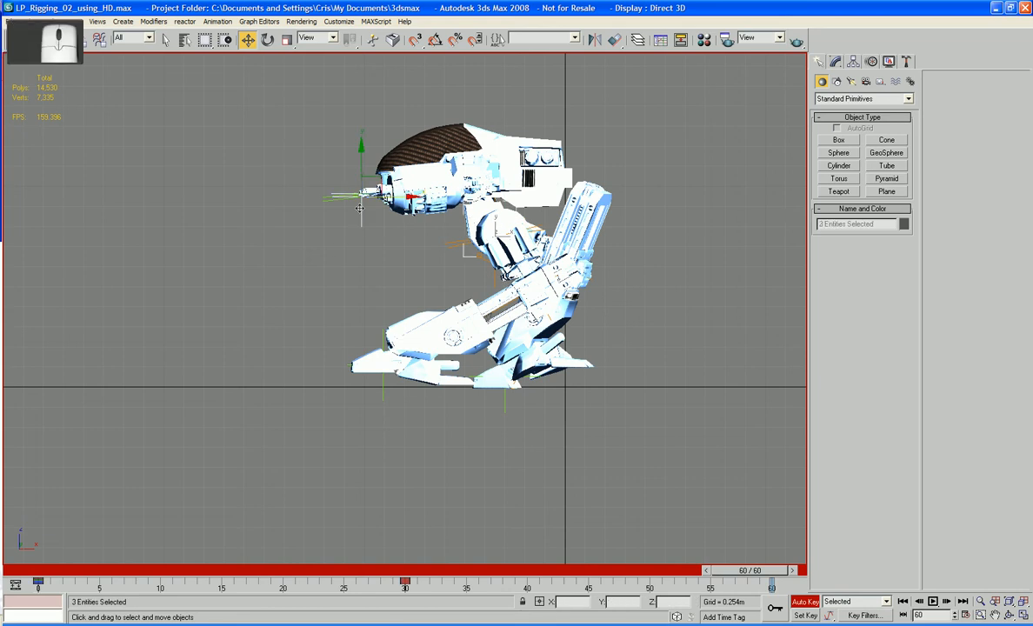
pyautogui.moveTo(410, 199); pyautogui.dragTo(288, 199)
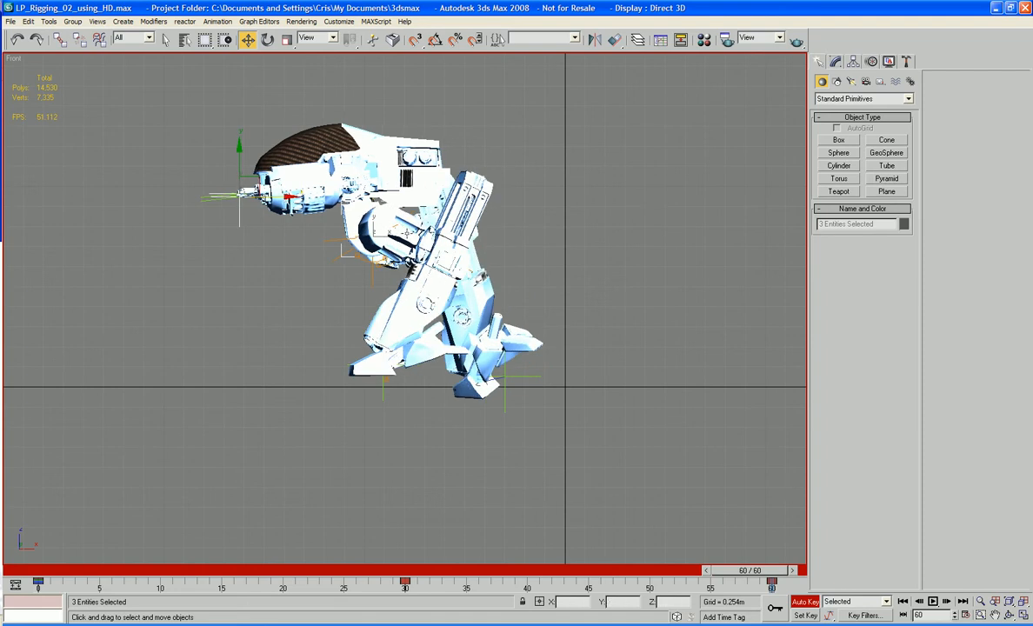
# Step: At frame 60, move the Foot_03 control forward to about X -3.54 m and raise it to about Z 0.21 m
pyautogui.click(505, 410)
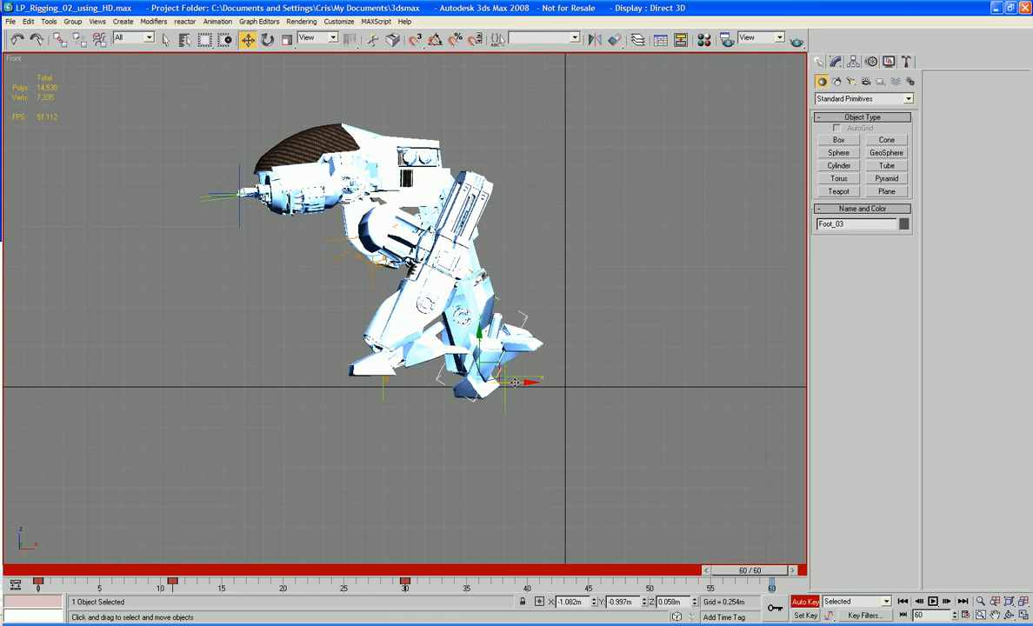
pyautogui.moveTo(514, 382); pyautogui.dragTo(294, 379)
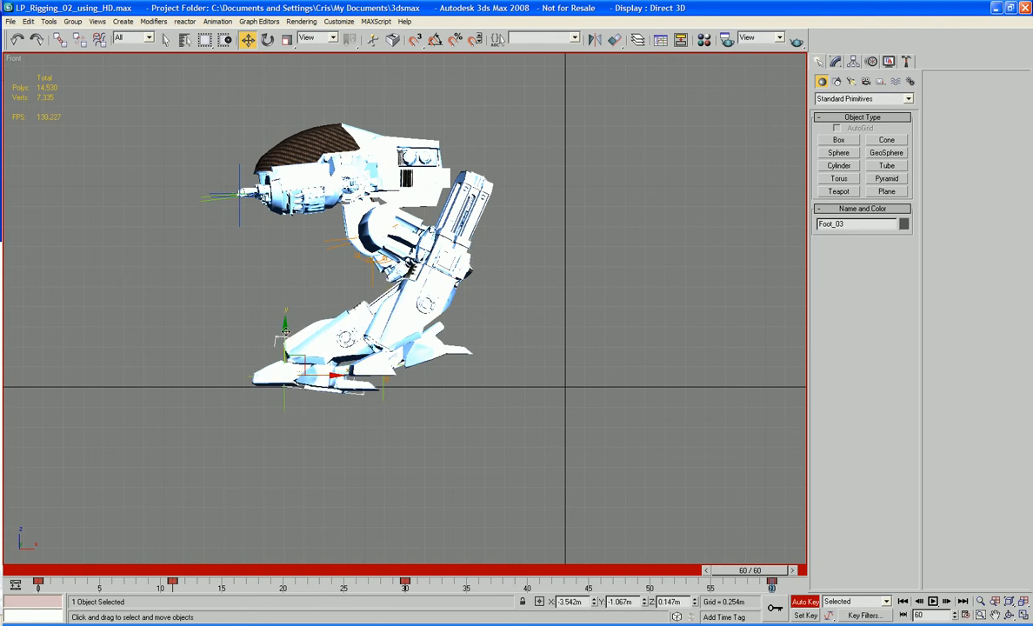
pyautogui.moveTo(285, 332); pyautogui.dragTo(285, 326)
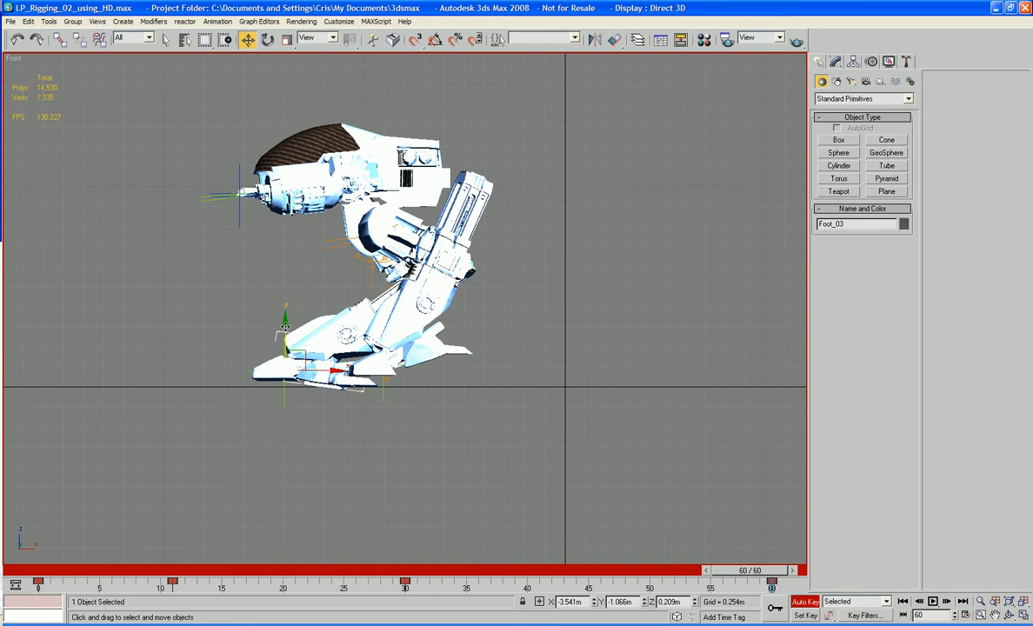
# Step: Lower the Foot_02 control to about Z 0.11 m at frame 60 and down to the ground at frame 40
pyautogui.click(383, 392)
pyautogui.moveTo(381, 335); pyautogui.dragTo(382, 344)
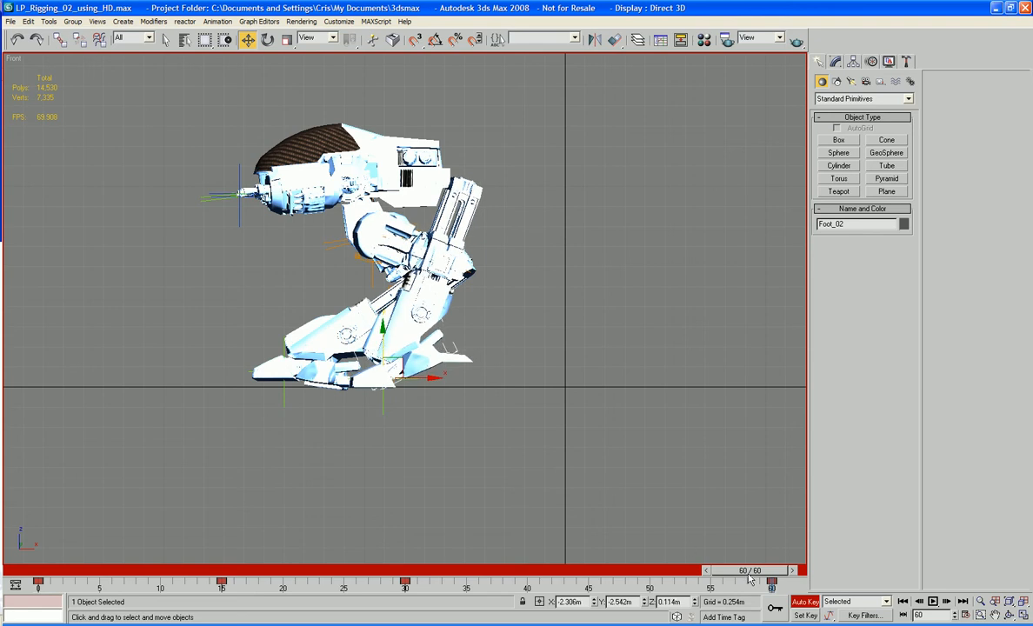
pyautogui.moveTo(743, 572); pyautogui.dragTo(523, 579)
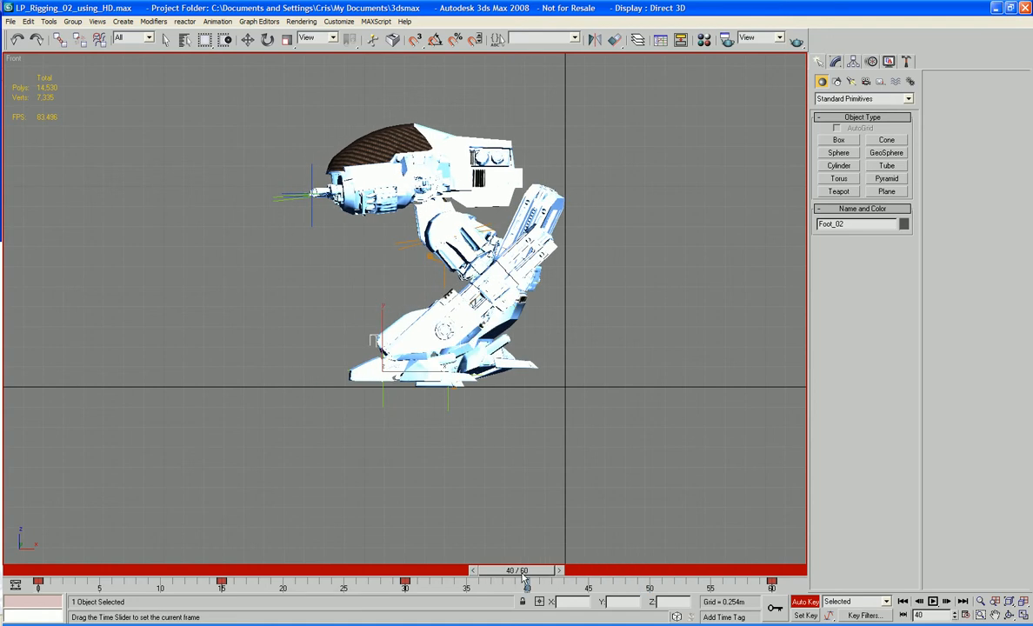
pyautogui.moveTo(524, 579)
pyautogui.mouseDown()
pyautogui.moveTo(488, 579)
pyautogui.moveTo(525, 579)
pyautogui.mouseUp()
pyautogui.press('w')
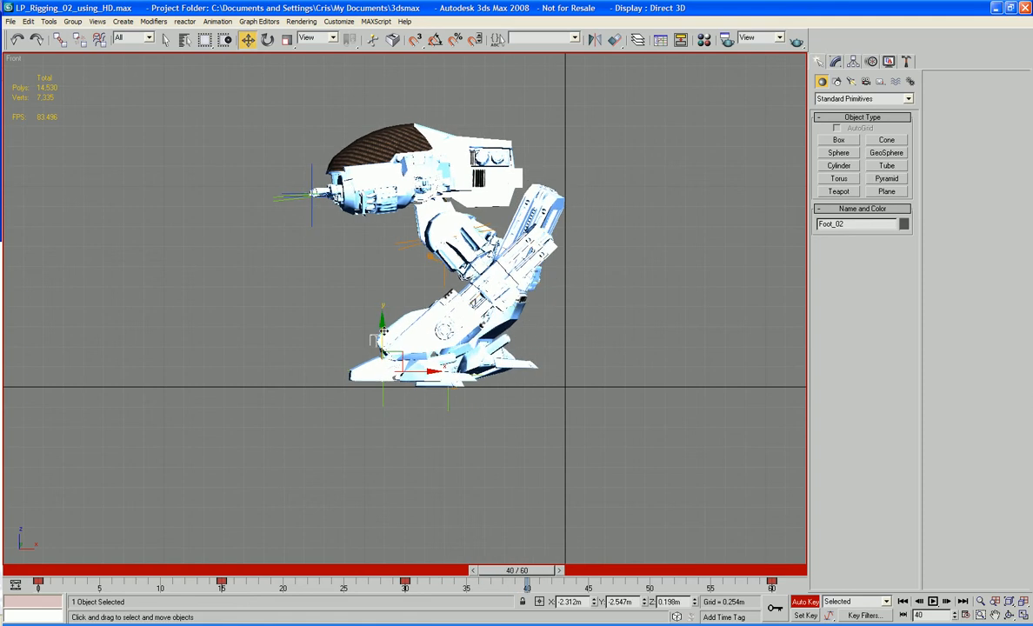
pyautogui.moveTo(382, 331); pyautogui.dragTo(385, 340)
pyautogui.moveTo(538, 571); pyautogui.dragTo(858, 579)
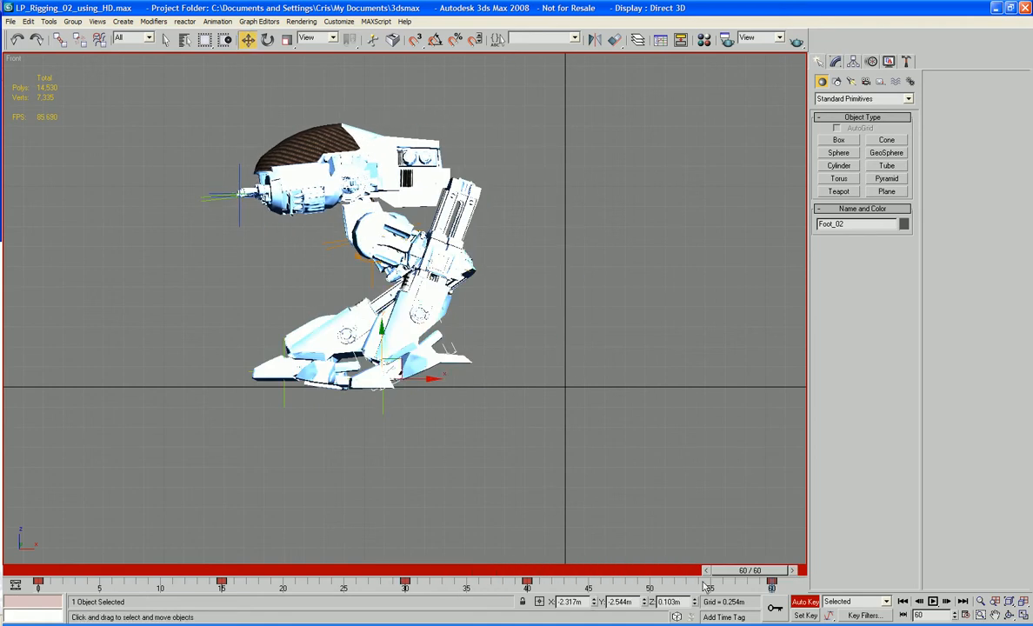
# Step: Raise the Foot_03 control to about Z 0.32 m at frame 45 and scrub through the whole walk
pyautogui.moveTo(759, 571); pyautogui.dragTo(574, 576)
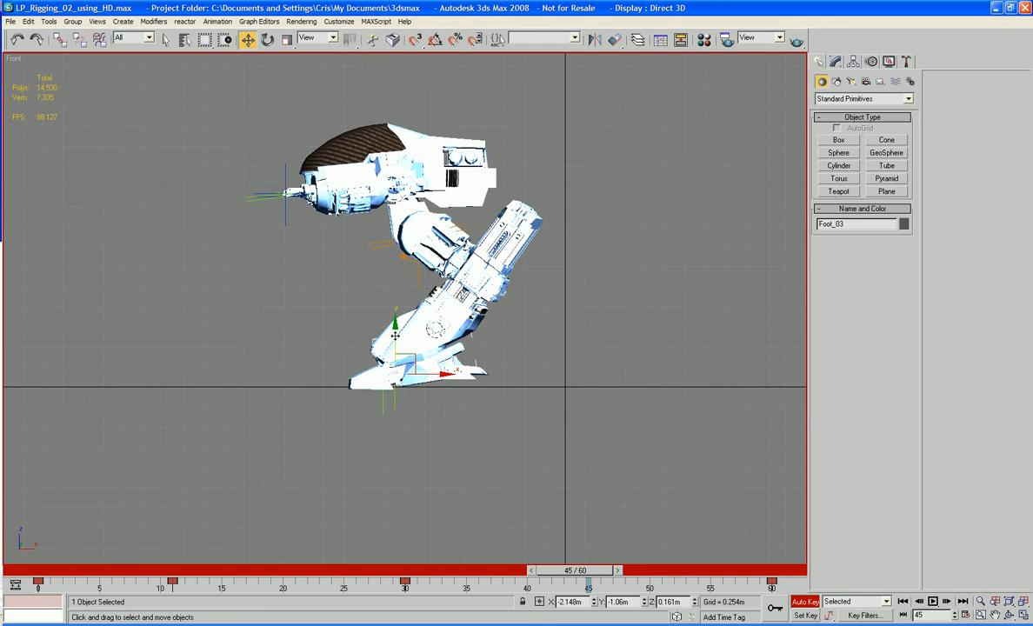
pyautogui.moveTo(395, 335); pyautogui.dragTo(394, 324)
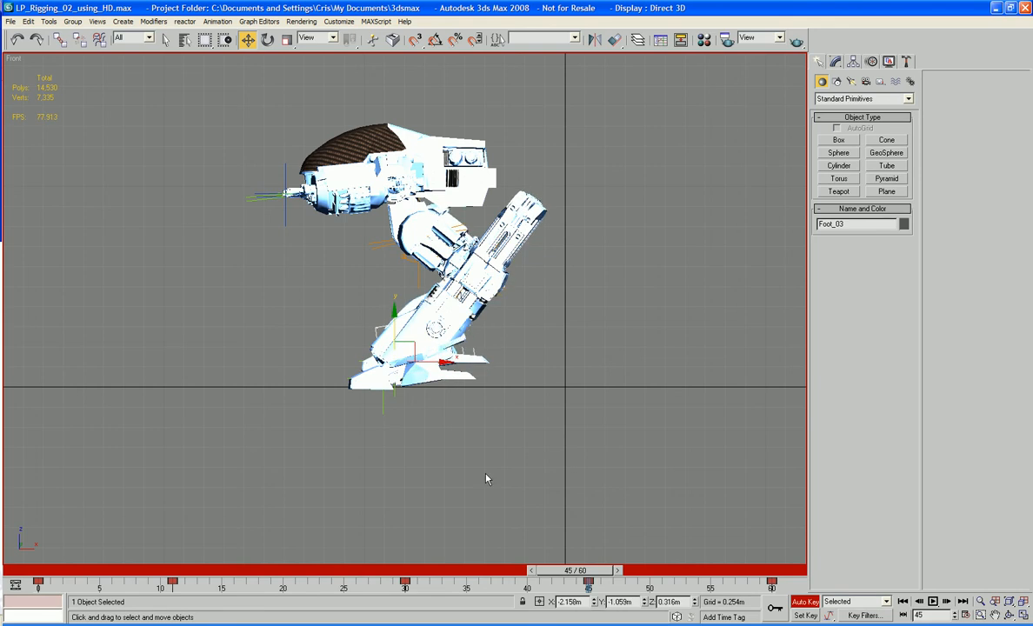
pyautogui.moveTo(572, 574); pyautogui.dragTo(50, 623)
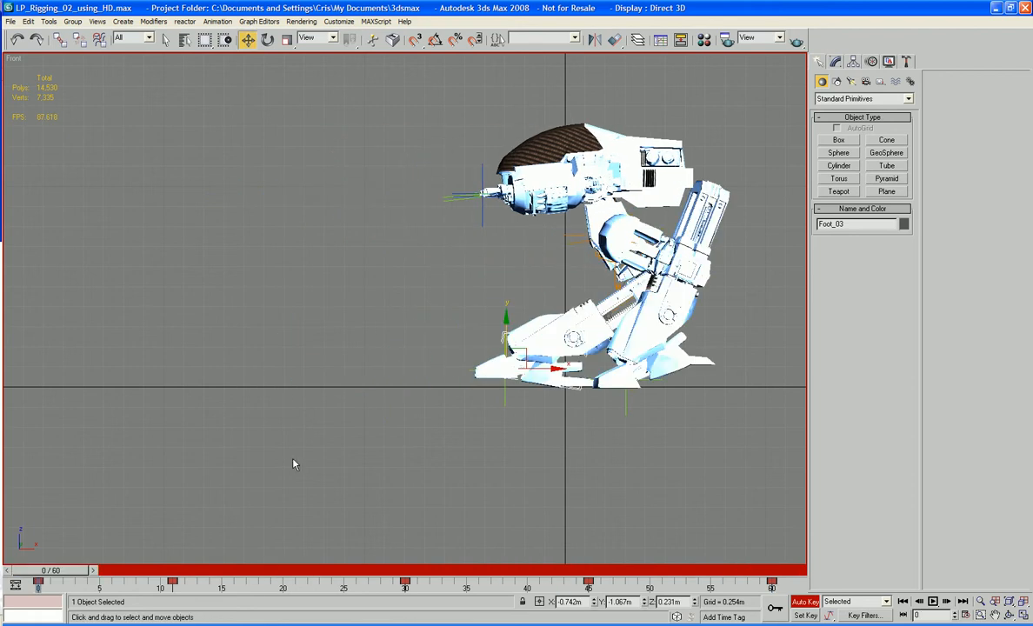
pyautogui.moveTo(55, 573); pyautogui.dragTo(808, 551)
# Step: Create position, rotation and scale keys for all objects at frame 60 and play the animation from the start
pyautogui.hotkey('ctrl', 'a')
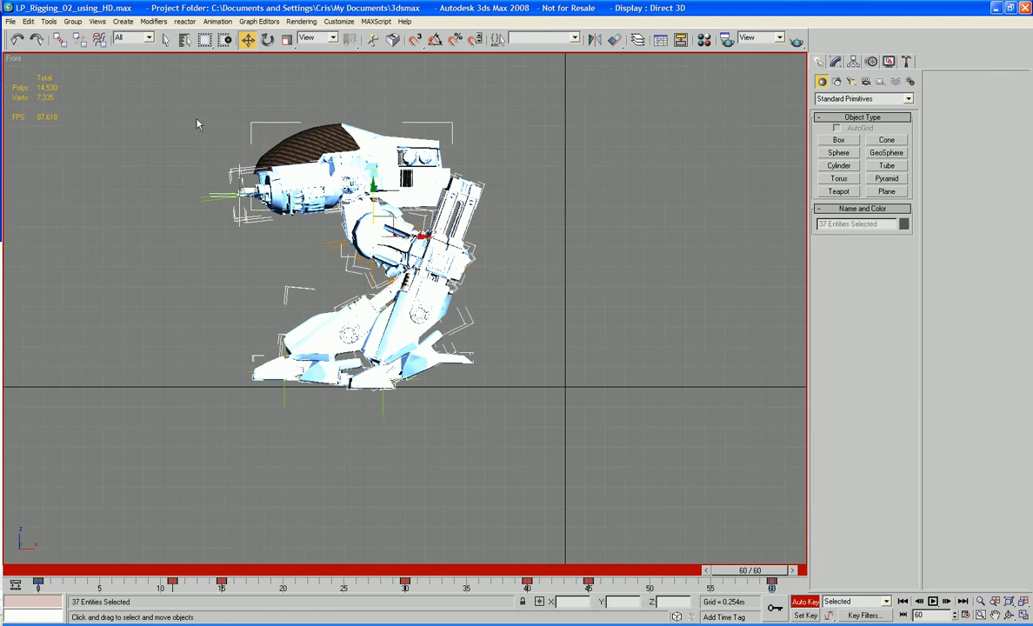
pyautogui.rightClick(759, 578)
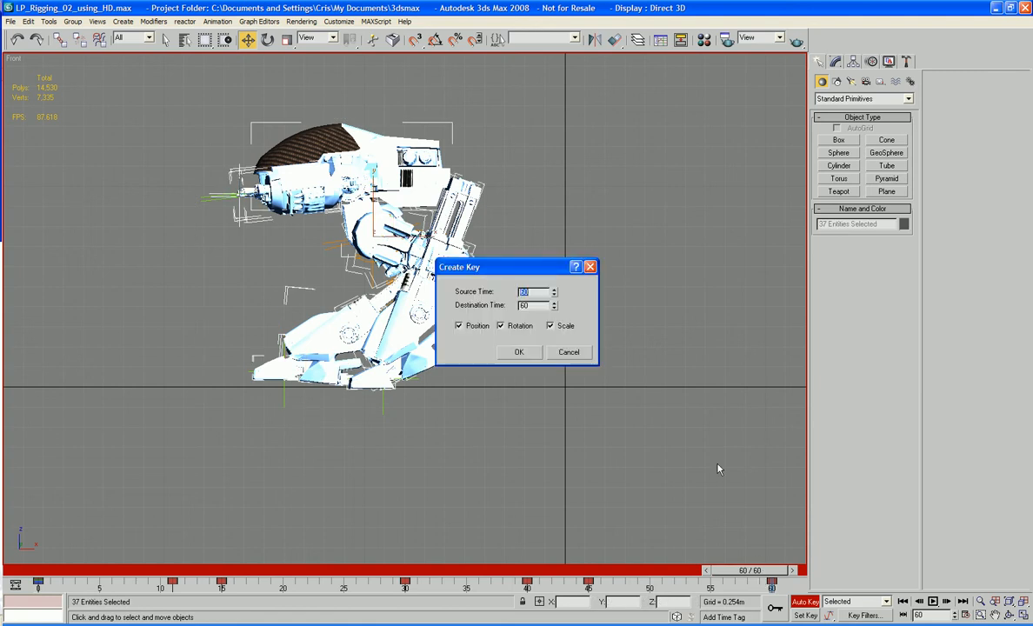
pyautogui.click(519, 353)
pyautogui.moveTo(727, 576); pyautogui.dragTo(35, 614)
pyautogui.press('/')
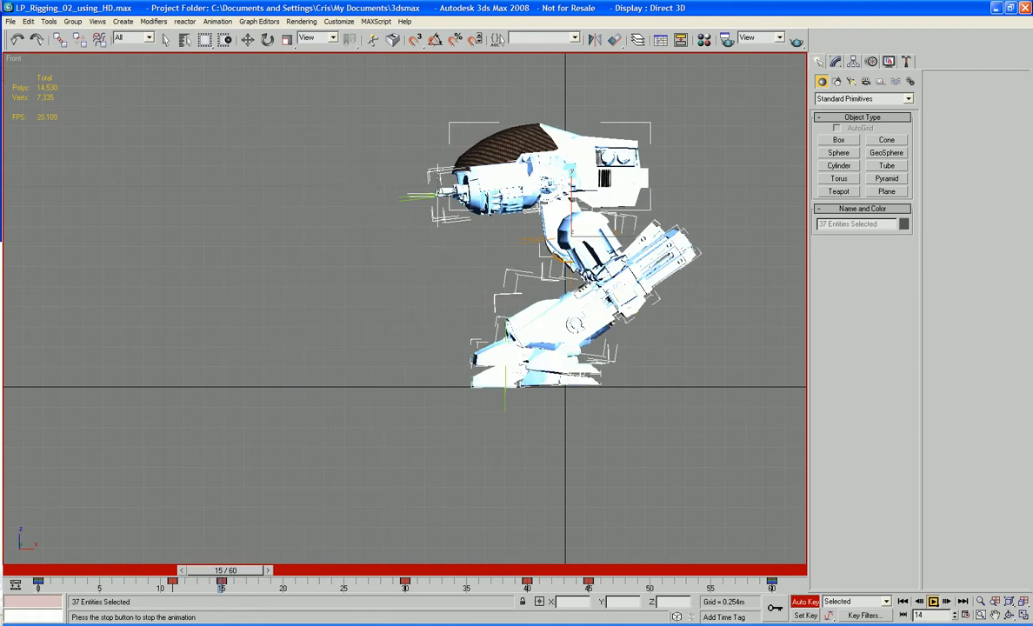
pyautogui.press('/')
pyautogui.press('w')
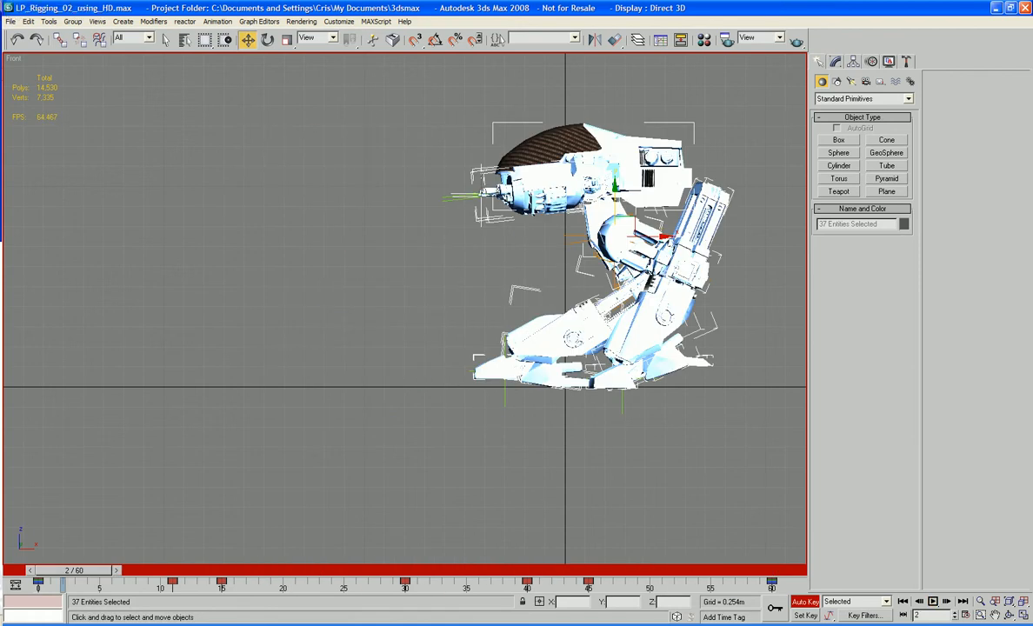
# Step: Try copying the H_Hips key from frame 30 to frames 29 and 31 and play the animation
pyautogui.click(211, 344)
pyautogui.click(587, 223)
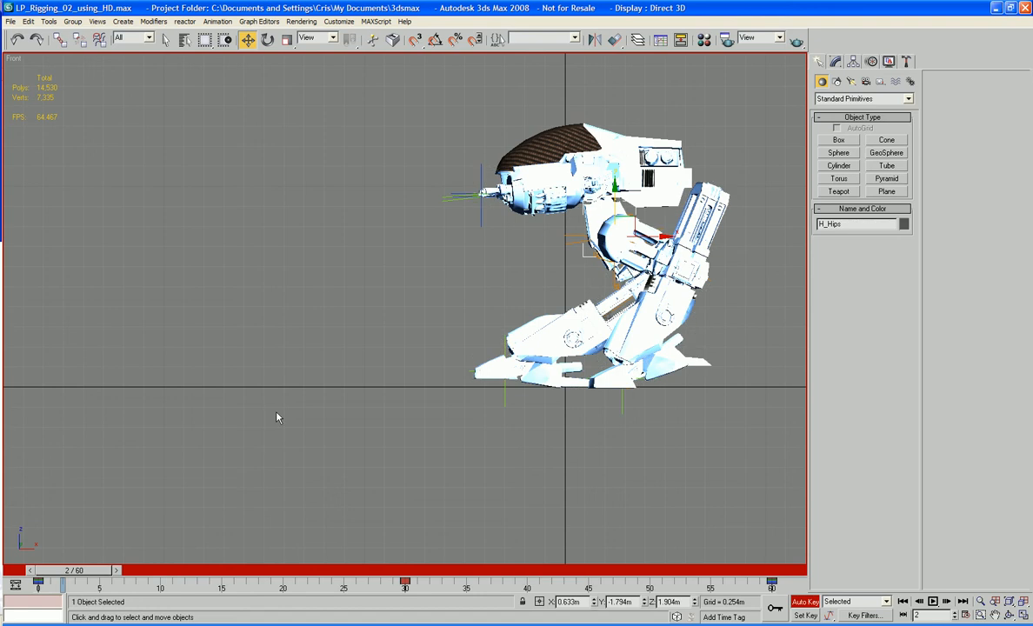
pyautogui.moveTo(50, 573); pyautogui.dragTo(380, 573)
pyautogui.press('w')
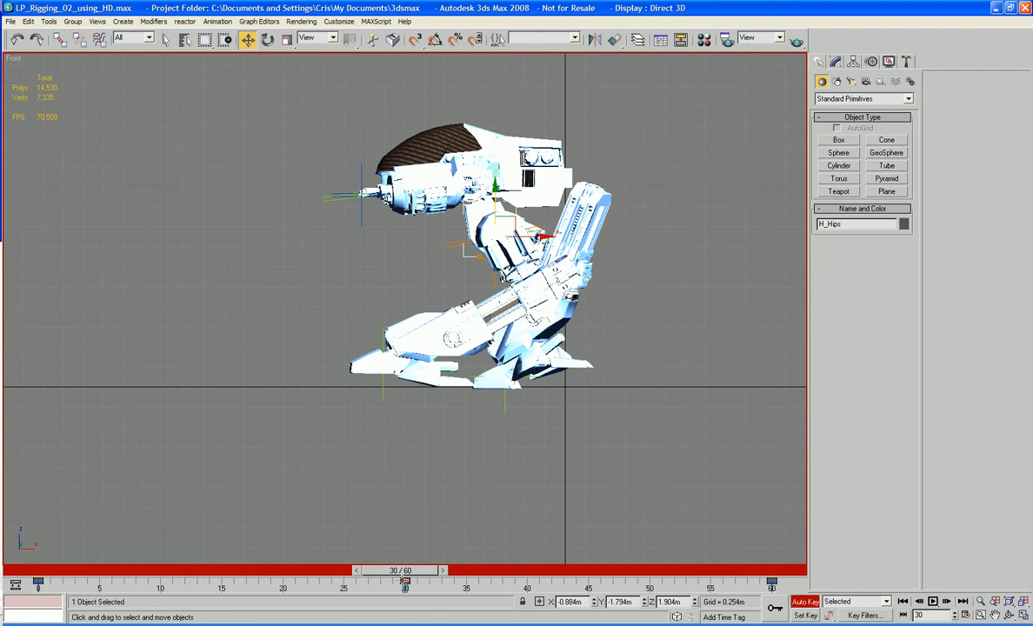
pyautogui.keyDown('shift'); pyautogui.click(404, 583); pyautogui.keyUp('shift')
pyautogui.keyDown('shift'); pyautogui.moveTo(394, 581); pyautogui.dragTo(779, 572); pyautogui.keyUp('shift')
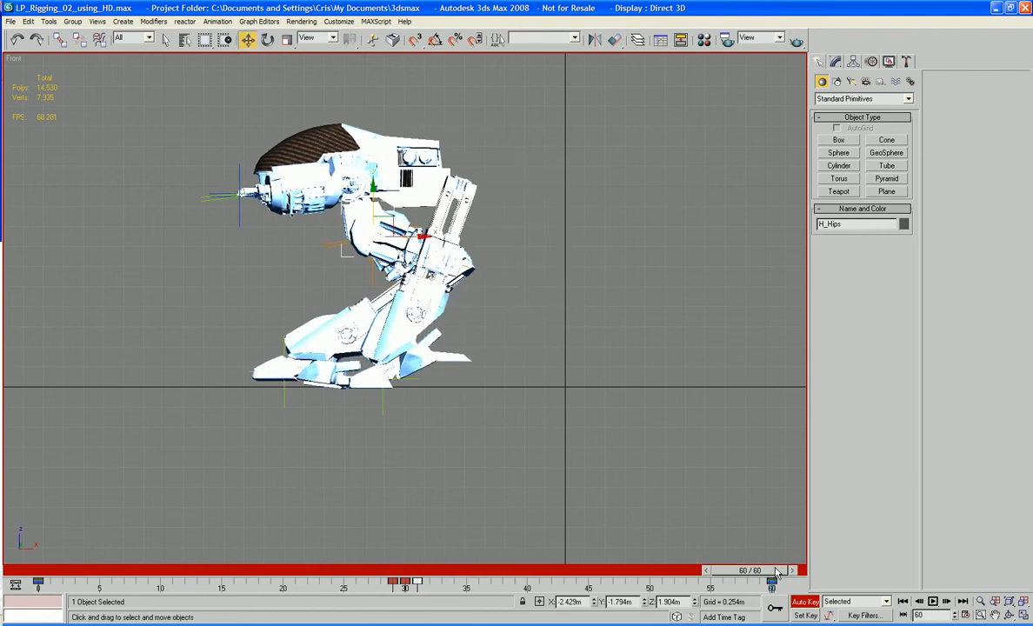
pyautogui.press('/')
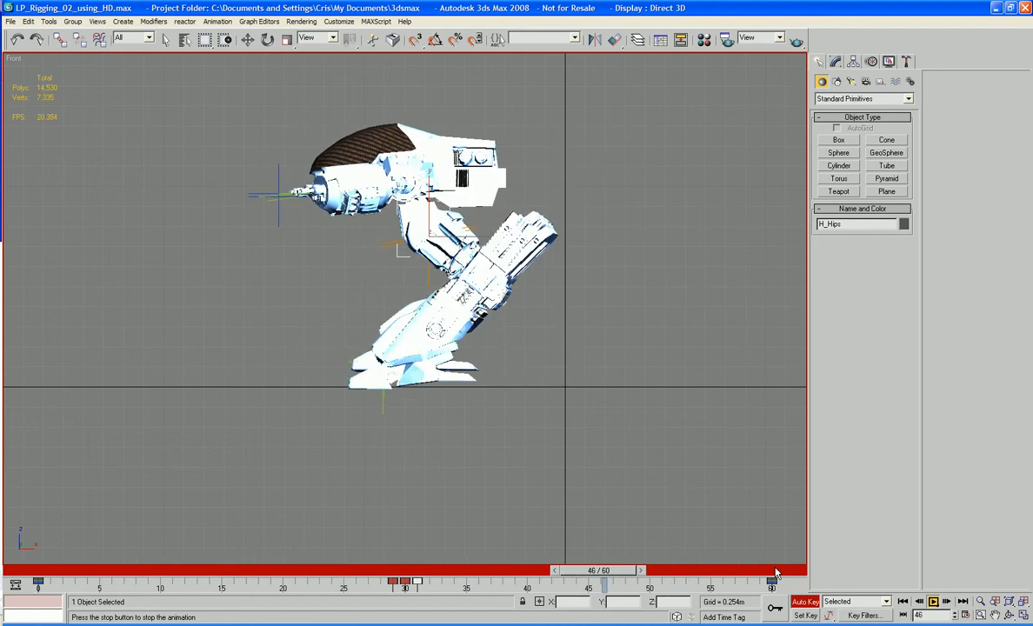
pyautogui.press('/')
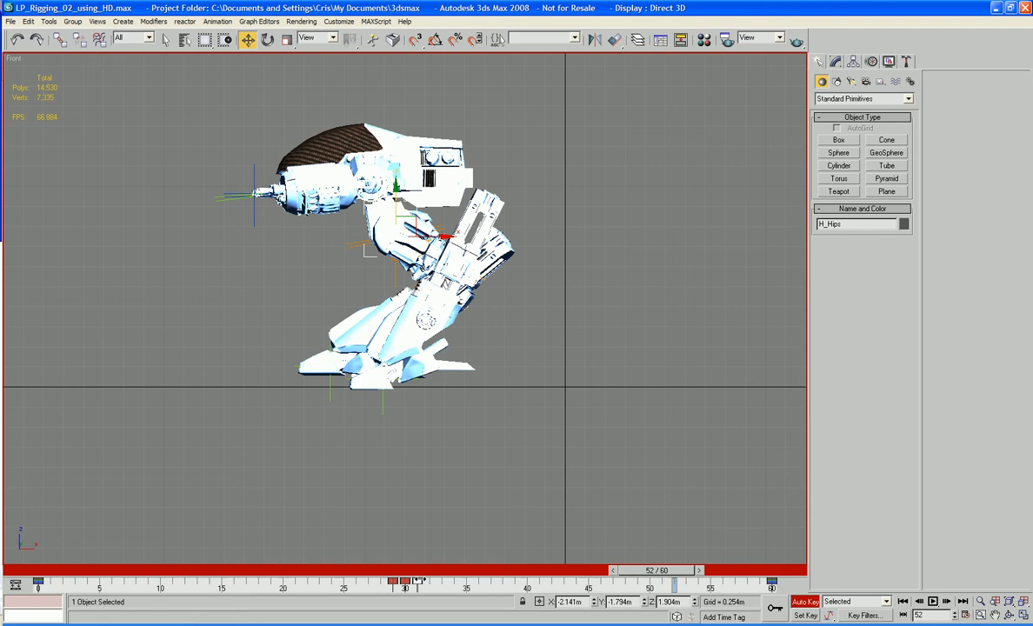
# Step: Delete the copied H_Hips keys at frames 29 and 31
pyautogui.click(392, 582)
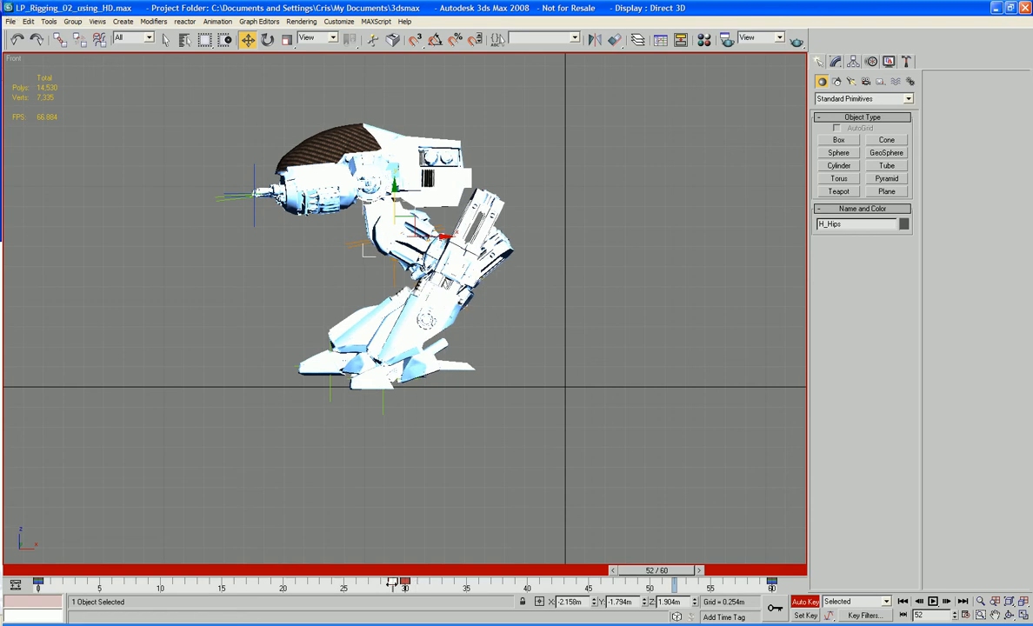
pyautogui.press('Delete')
# Step: At frame 15, move the gun control IK Chain01 outward, away from the body, to about X -1.535 m, Y -3.123 m
pyautogui.moveTo(626, 576); pyautogui.dragTo(309, 575)
pyautogui.press('p')
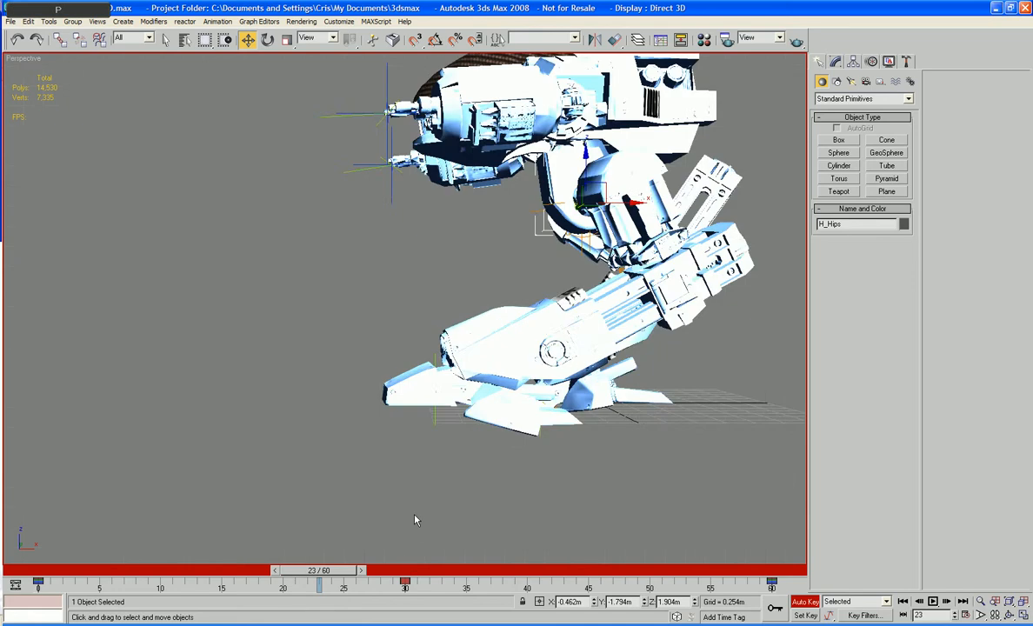
pyautogui.press('z')
pyautogui.scroll(-5, 454, 415)
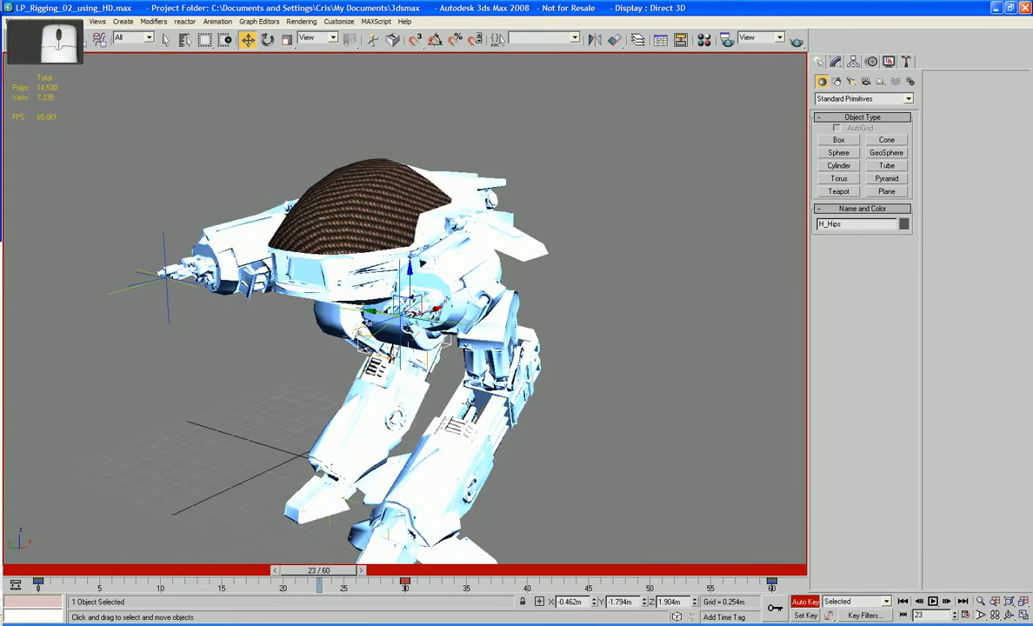
pyautogui.keyDown('alt'); pyautogui.moveTo(470, 305); pyautogui.dragTo(685, 408, button='middle'); pyautogui.keyUp('alt')
pyautogui.click(685, 408)
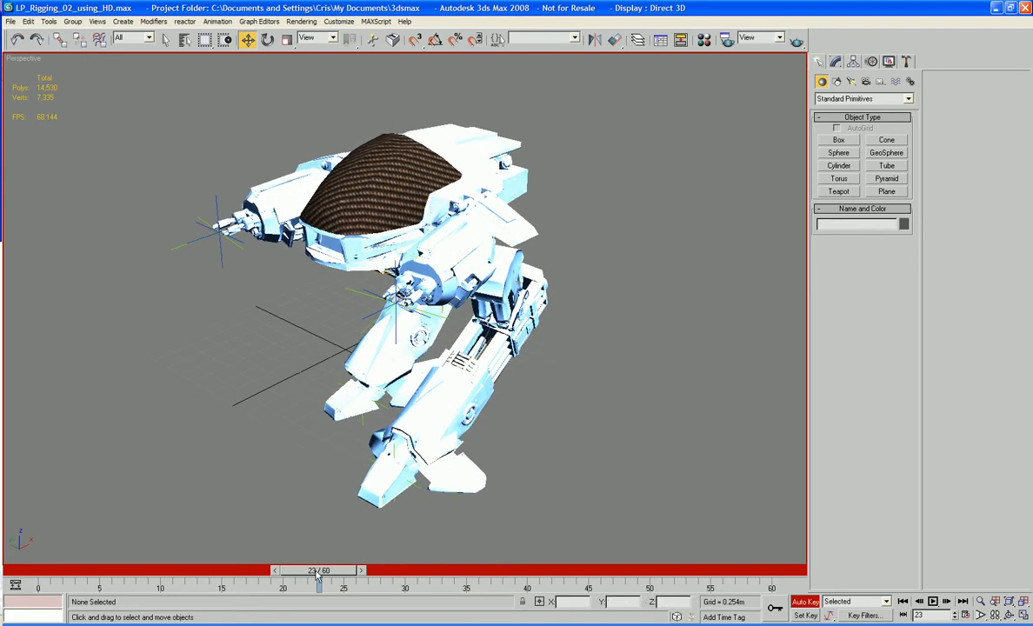
pyautogui.moveTo(318, 570); pyautogui.dragTo(29, 587)
pyautogui.keyDown('alt'); pyautogui.moveTo(274, 481); pyautogui.dragTo(372, 480, button='middle'); pyautogui.keyUp('alt')
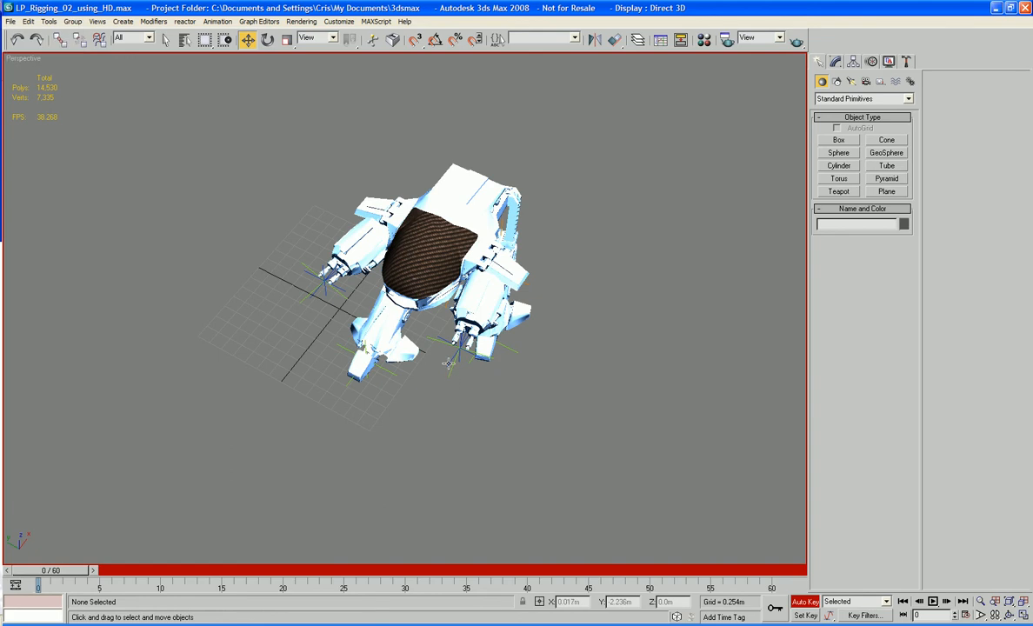
pyautogui.click(450, 383)
pyautogui.keyDown('alt'); pyautogui.moveTo(452, 385); pyautogui.dragTo(453, 419, button='middle'); pyautogui.keyUp('alt')
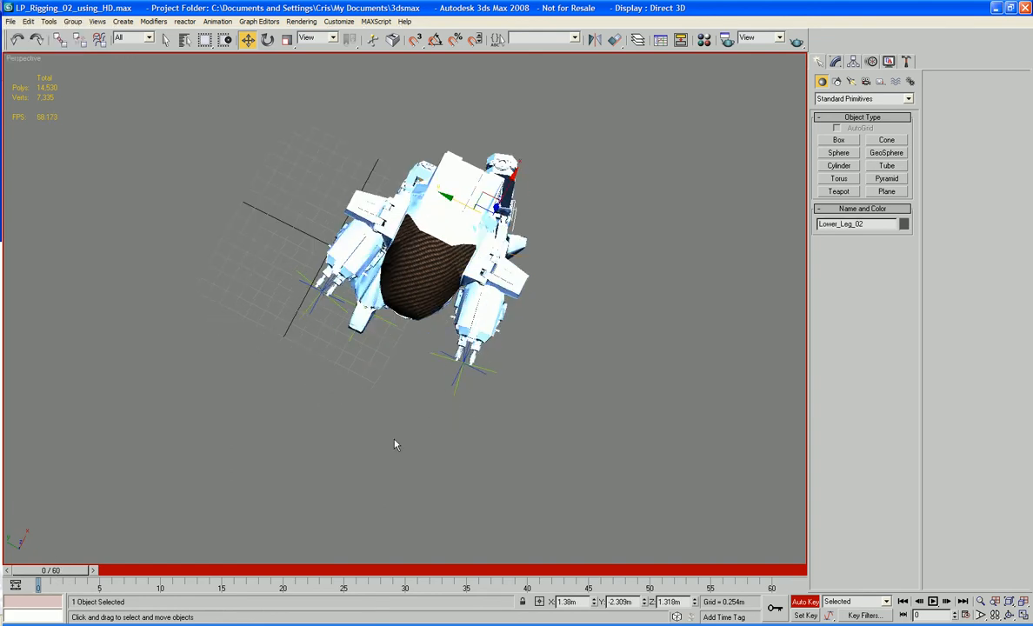
pyautogui.click(454, 379)
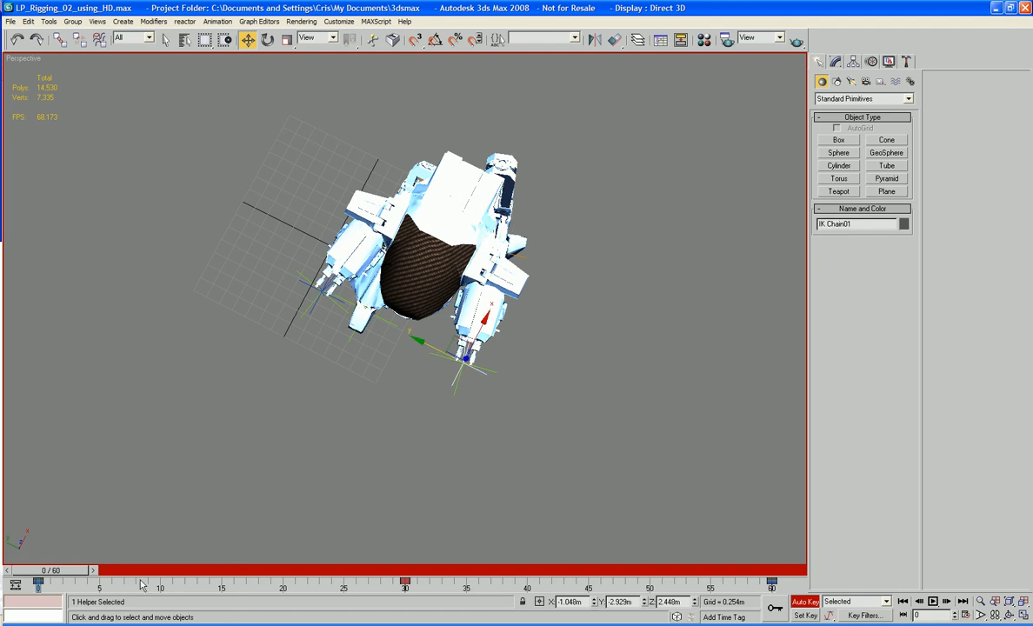
pyautogui.moveTo(61, 571); pyautogui.dragTo(239, 589)
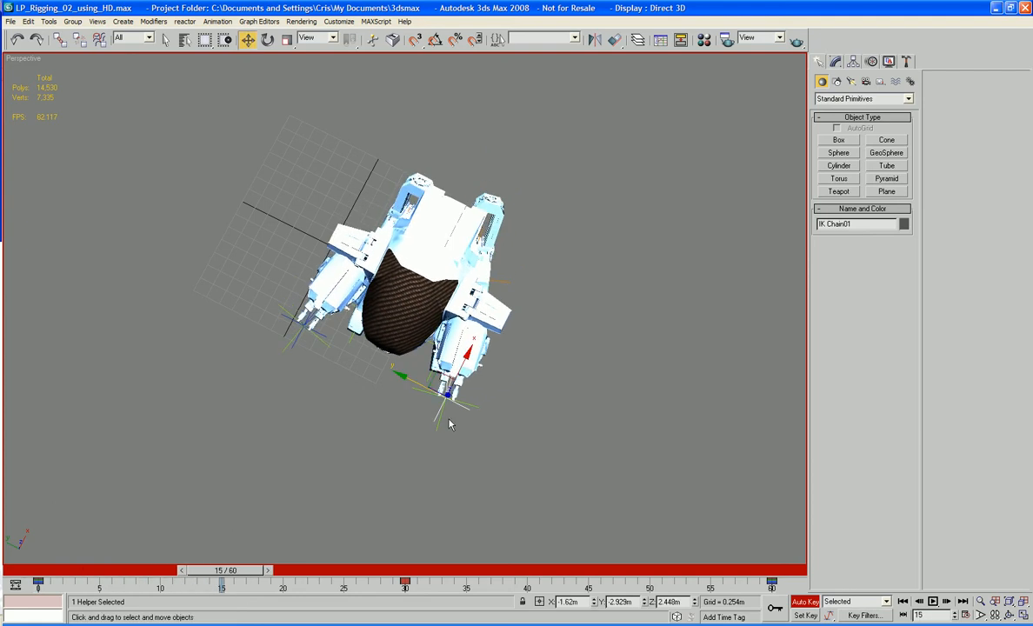
pyautogui.moveTo(406, 378); pyautogui.dragTo(476, 365)
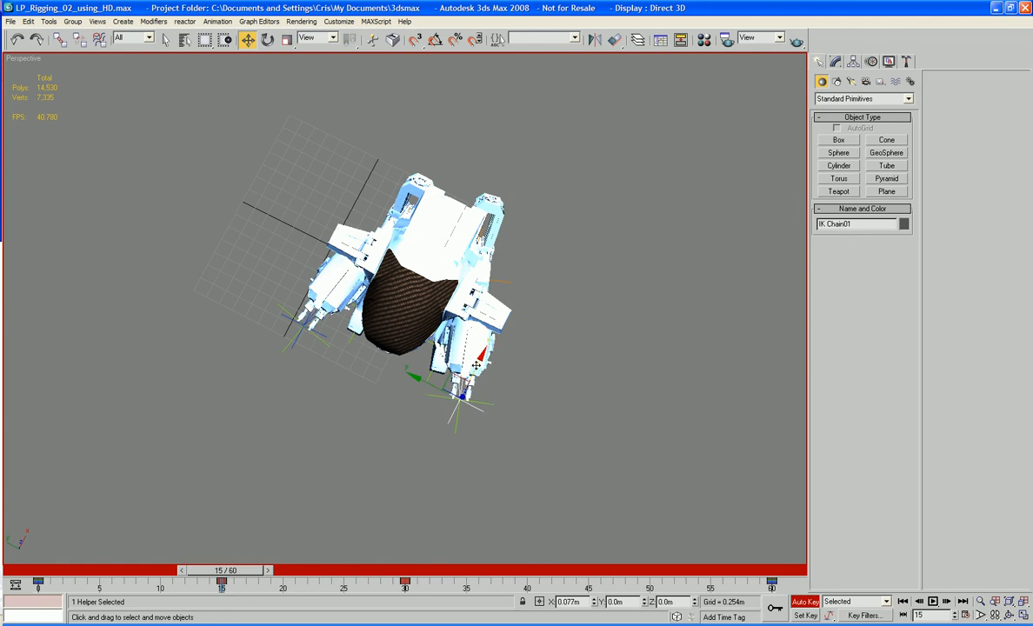
# Step: Move the opposite gun control, IK Chain02, outward at frame 15 to about X -1.483 m, Y -0.372 m
pyautogui.moveTo(236, 571)
pyautogui.mouseDown()
pyautogui.moveTo(355, 576)
pyautogui.moveTo(132, 581)
pyautogui.moveTo(237, 593)
pyautogui.mouseUp()
pyautogui.press('w')
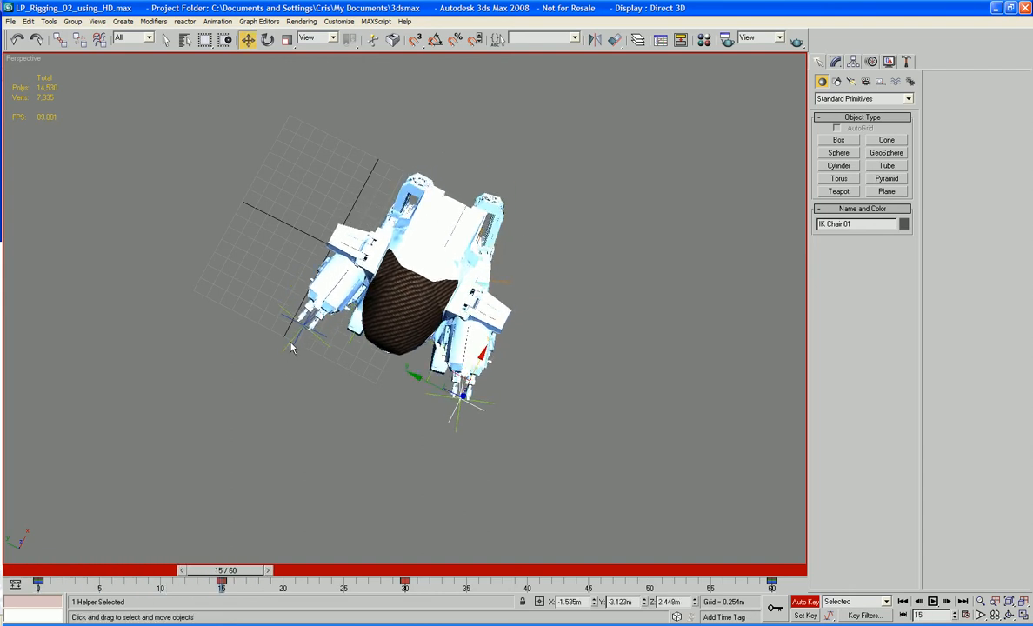
pyautogui.moveTo(298, 306); pyautogui.dragTo(293, 290)
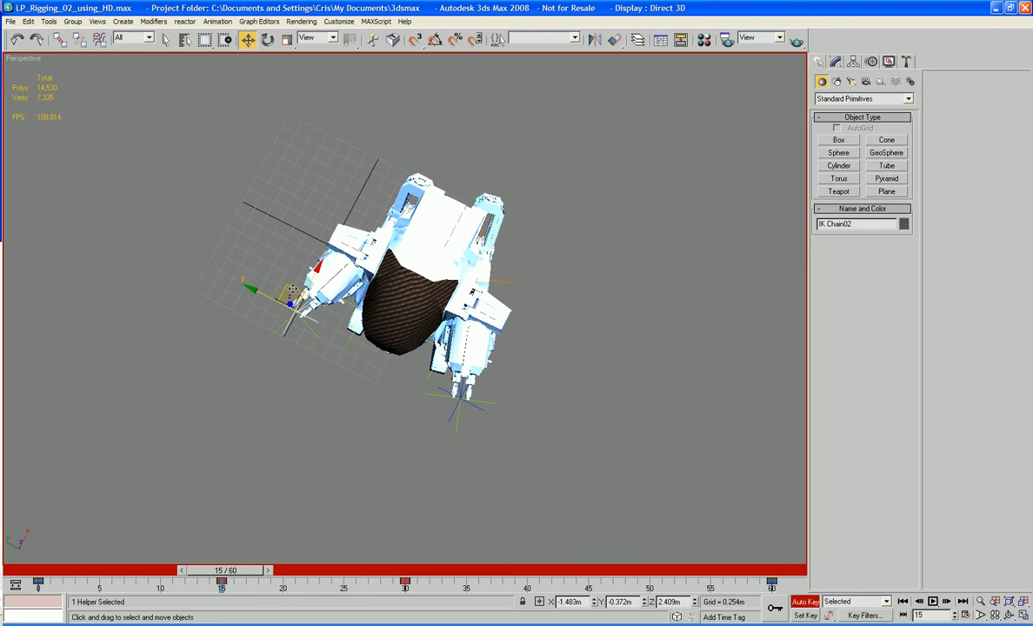
# Step: Try copying the IK Chain02 key from frame 15 to frame 45
pyautogui.moveTo(224, 574); pyautogui.dragTo(330, 571)
pyautogui.click(221, 582)
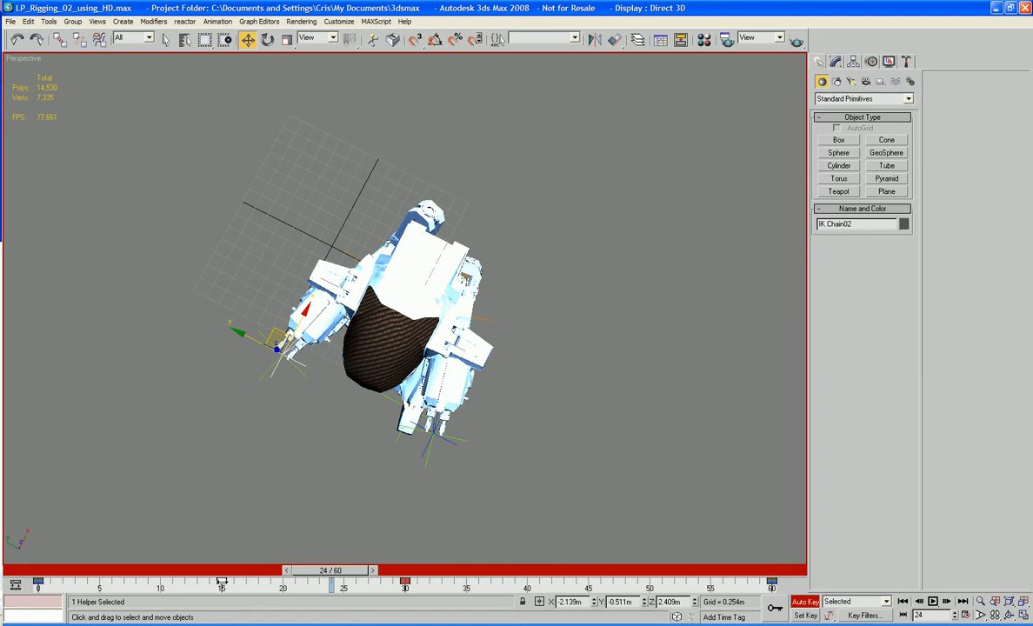
pyautogui.keyDown('shift'); pyautogui.moveTo(221, 581); pyautogui.dragTo(589, 578); pyautogui.keyUp('shift')
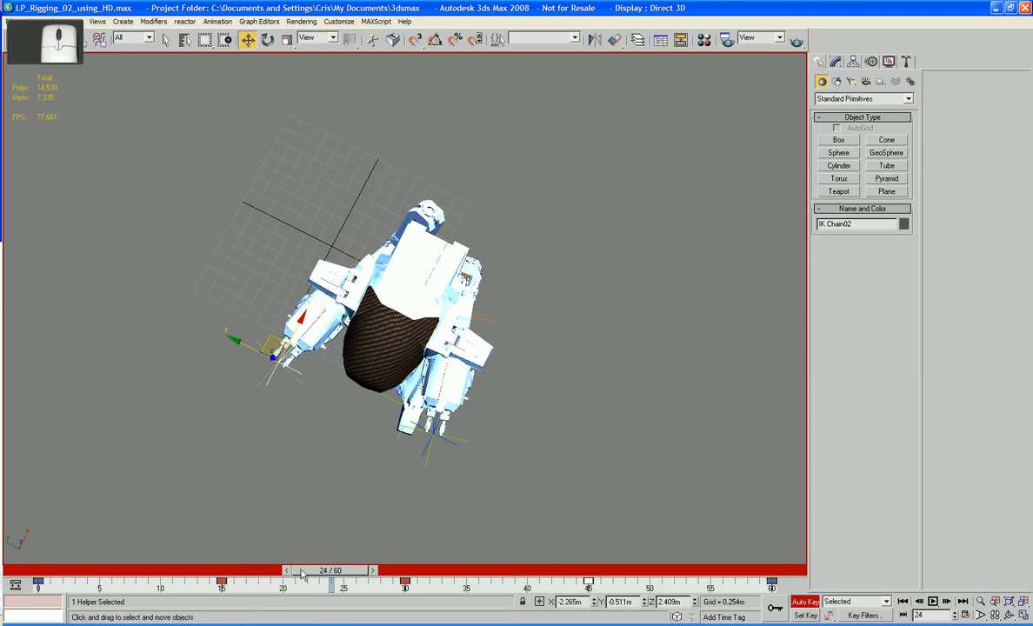
# Step: Adjust the positions of both gun controls, IK Chain02 and IK Chain01, at frame 45, and scrub back to frame 0
pyautogui.moveTo(302, 573); pyautogui.dragTo(567, 569)
pyautogui.moveTo(478, 445); pyautogui.dragTo(509, 406, button='middle')
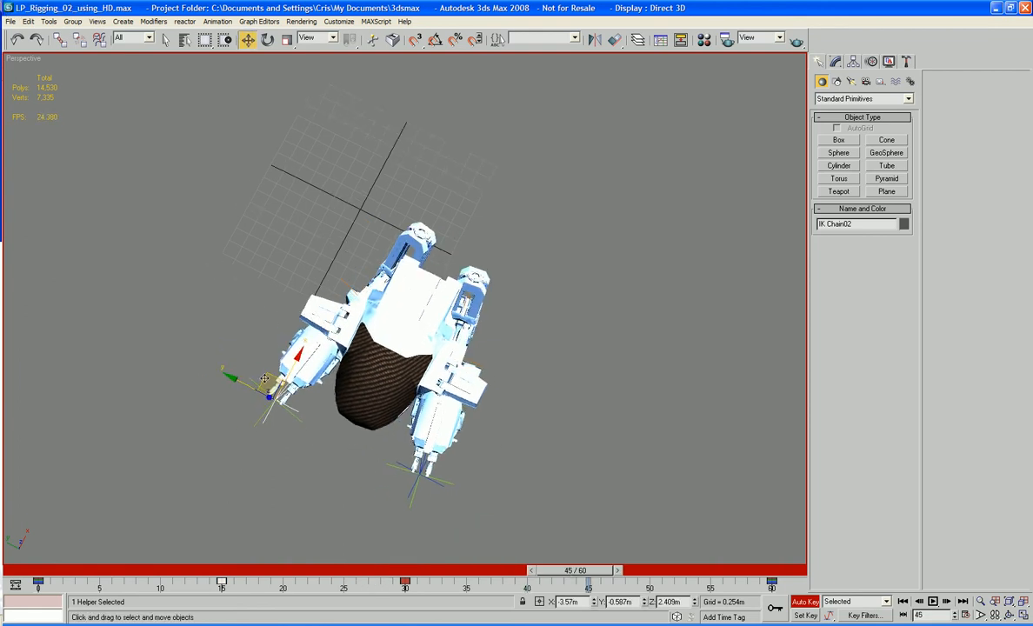
pyautogui.moveTo(270, 376); pyautogui.dragTo(268, 372)
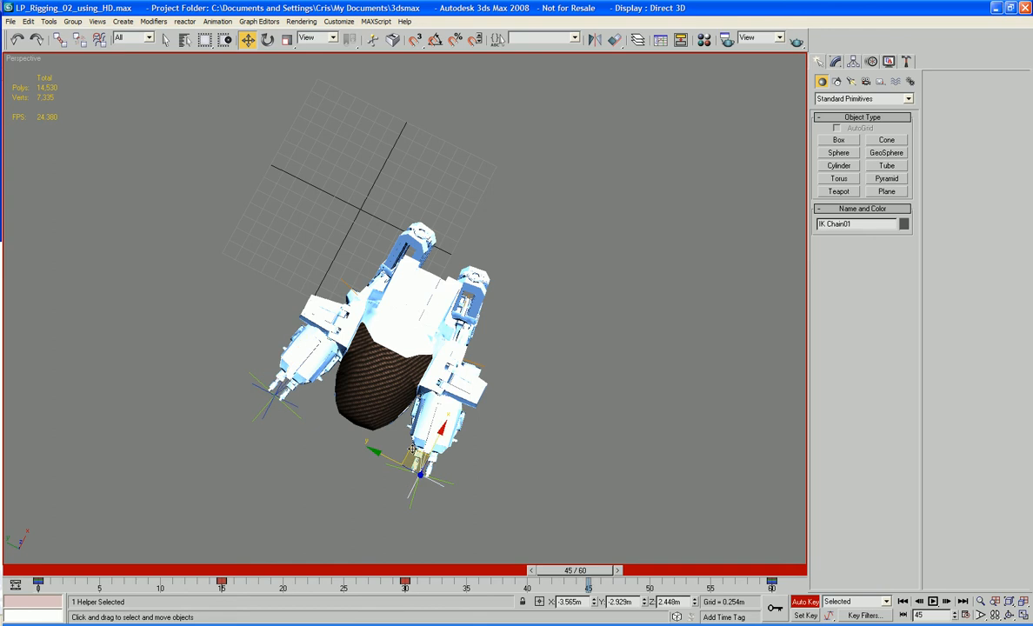
pyautogui.moveTo(412, 449); pyautogui.dragTo(420, 448)
pyautogui.moveTo(574, 571); pyautogui.dragTo(52, 588)
pyautogui.press('w')
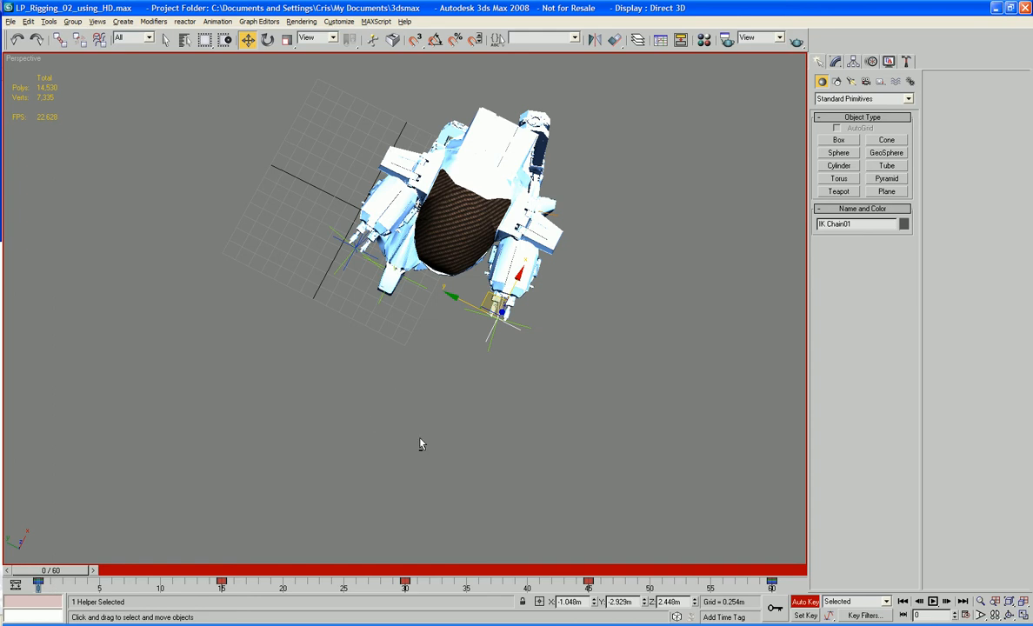
# Step: At frame 15, shift the H_Hips control sideways over the planted leg to about Y -1.739 m in the left view
pyautogui.keyDown('alt'); pyautogui.moveTo(420, 444); pyautogui.dragTo(449, 345, button='middle'); pyautogui.keyUp('alt')
pyautogui.press('l')
pyautogui.moveTo(570, 281); pyautogui.dragTo(440, 430, button='middle')
pyautogui.scroll(2, 440, 431)
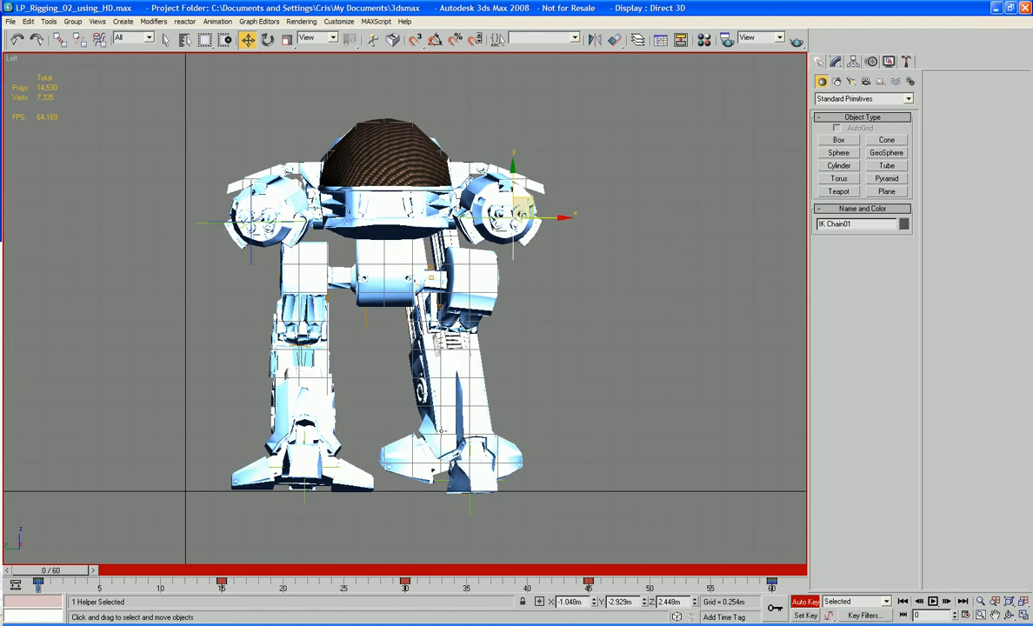
pyautogui.click(363, 269)
pyautogui.scroll(4, 374, 270)
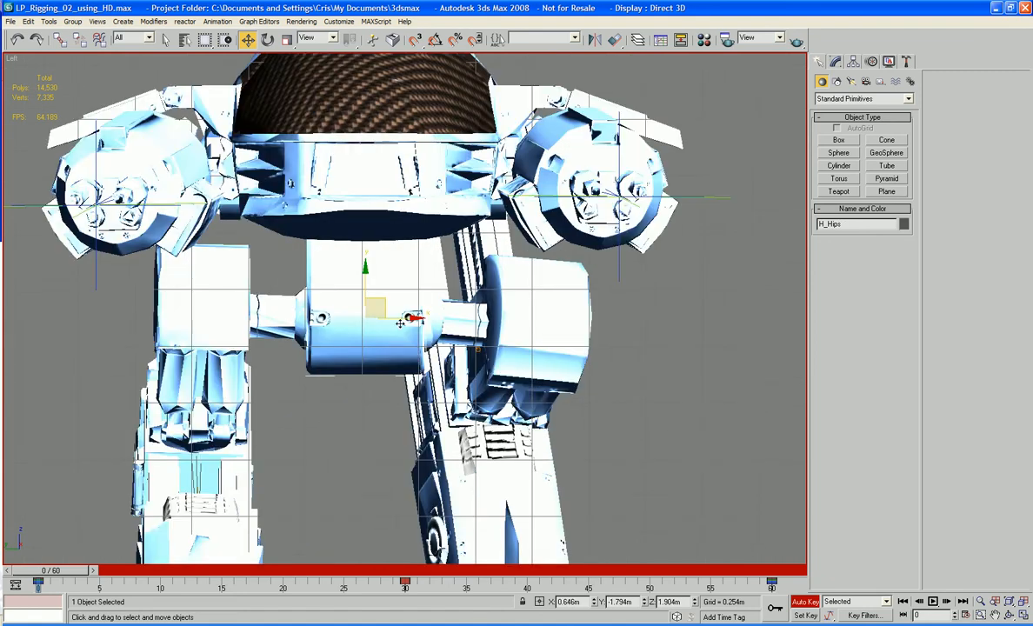
pyautogui.moveTo(401, 294); pyautogui.dragTo(398, 291, button='middle')
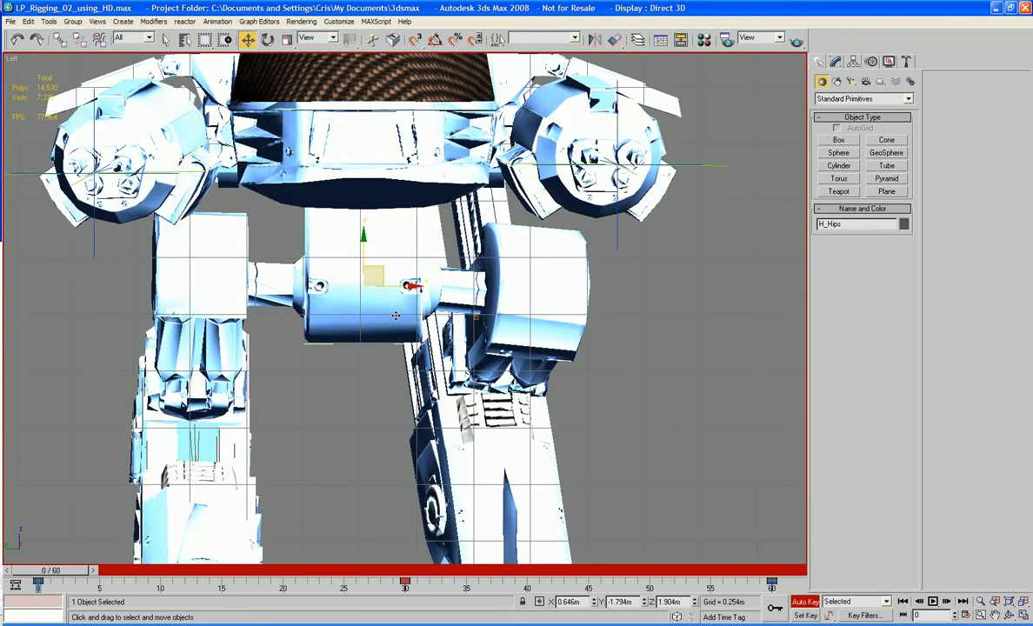
pyautogui.moveTo(387, 332); pyautogui.dragTo(335, 342, button='middle')
pyautogui.moveTo(93, 580); pyautogui.dragTo(218, 582)
pyautogui.moveTo(349, 470); pyautogui.dragTo(314, 395, button='middle')
pyautogui.scroll(-3, 347, 363)
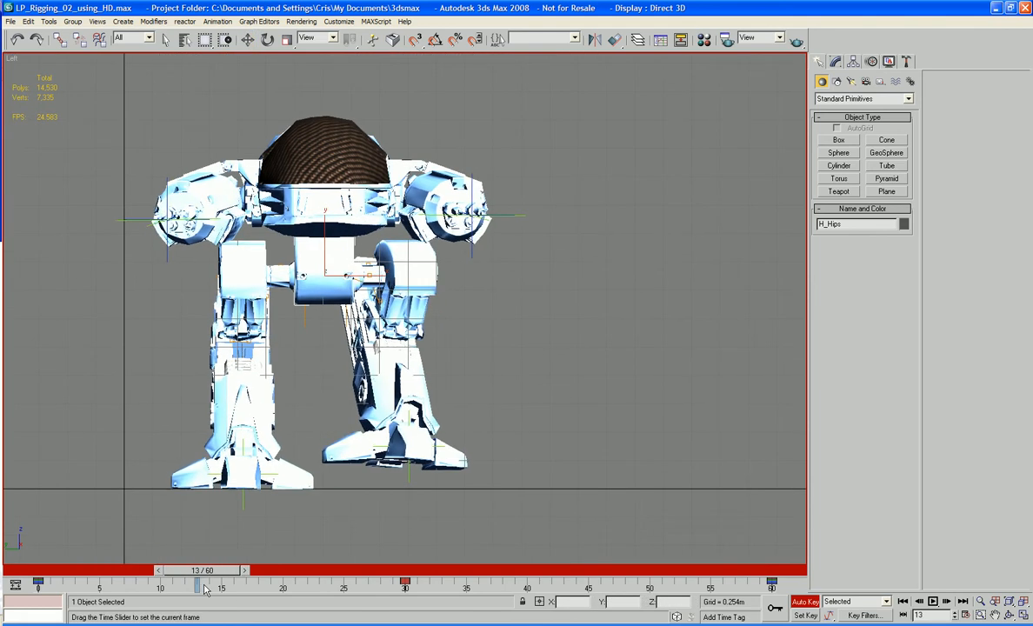
pyautogui.moveTo(205, 590); pyautogui.dragTo(227, 590)
pyautogui.press('w')
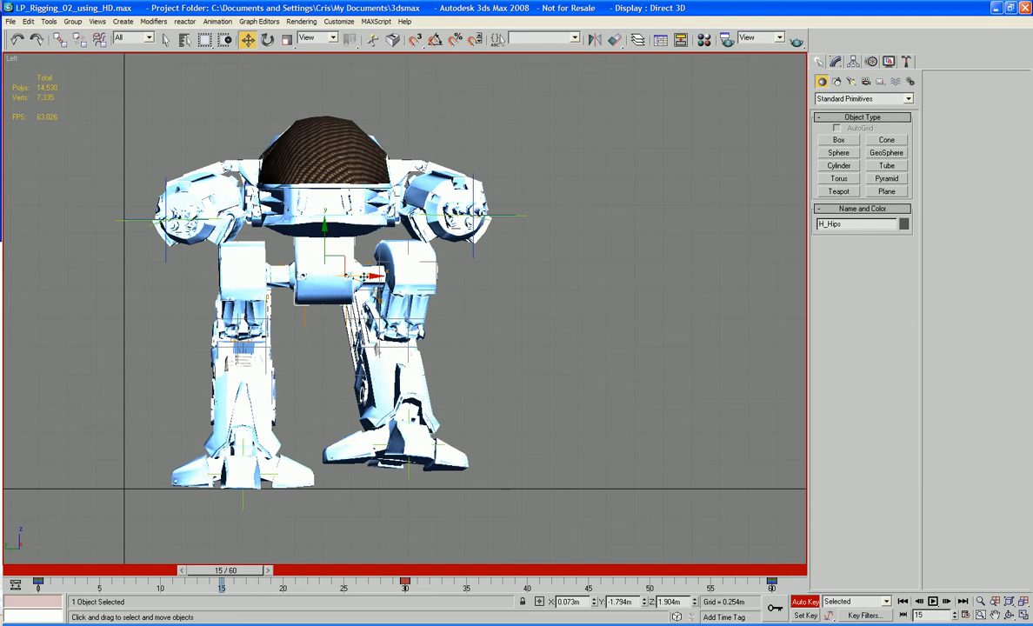
pyautogui.moveTo(364, 275); pyautogui.dragTo(358, 275)
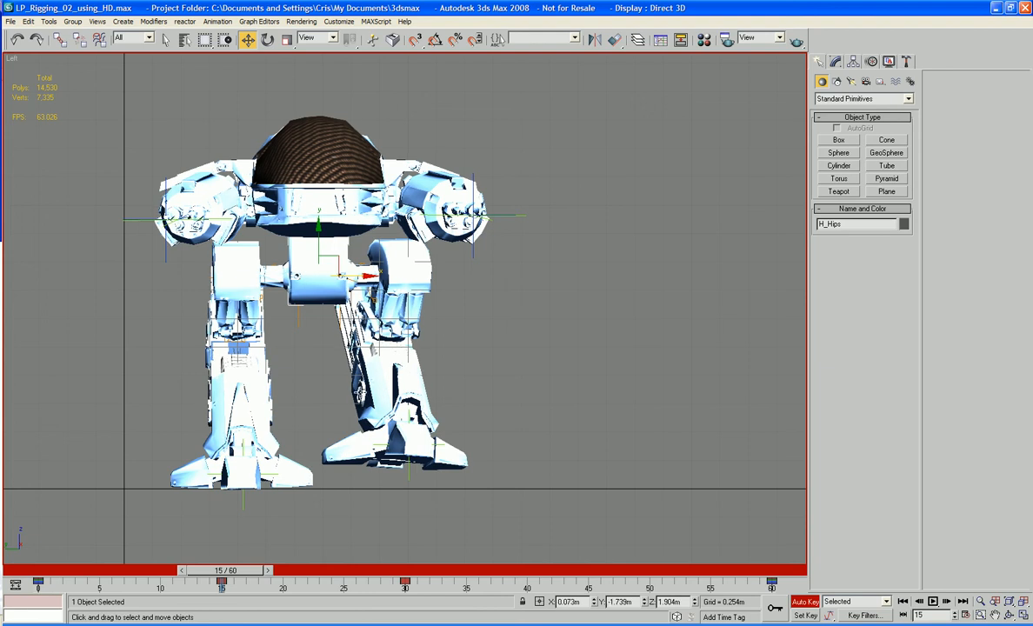
# Step: Shift H_Hips sideways over the other planted leg to about Y -1.849 m at frame 45, and scrub back to frame 0
pyautogui.moveTo(244, 575); pyautogui.dragTo(599, 570)
pyautogui.press('w')
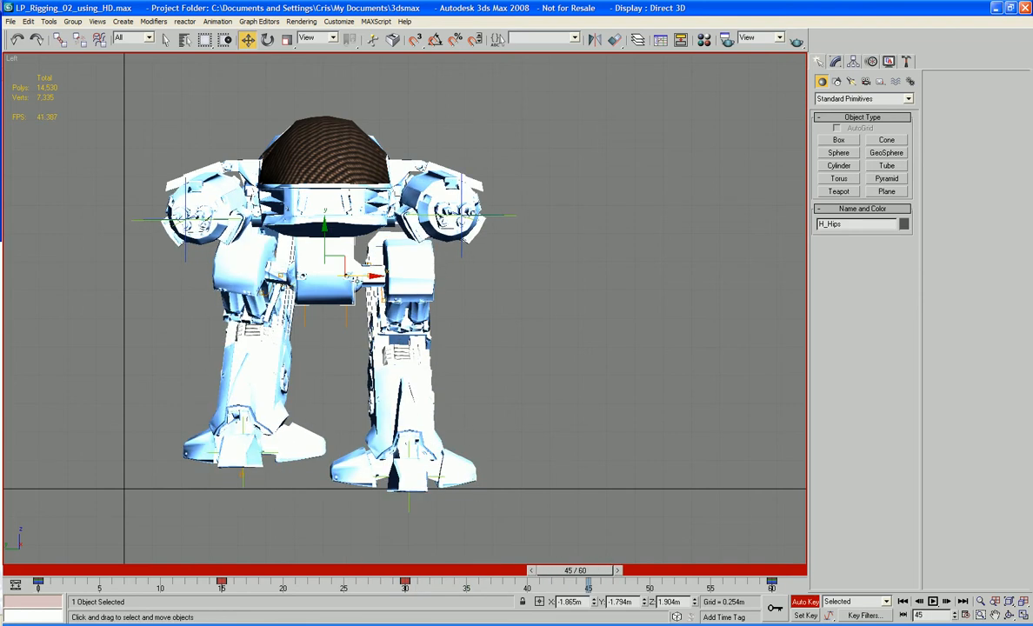
pyautogui.moveTo(366, 277); pyautogui.dragTo(371, 277)
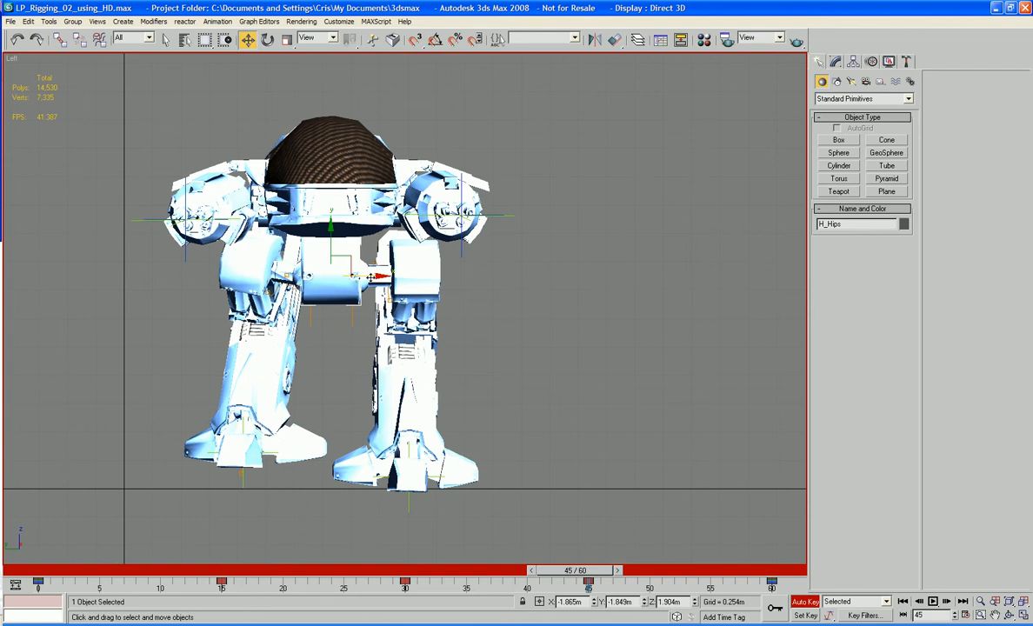
pyautogui.moveTo(574, 572); pyautogui.dragTo(451, 595)
pyautogui.moveTo(384, 595); pyautogui.dragTo(52, 602)
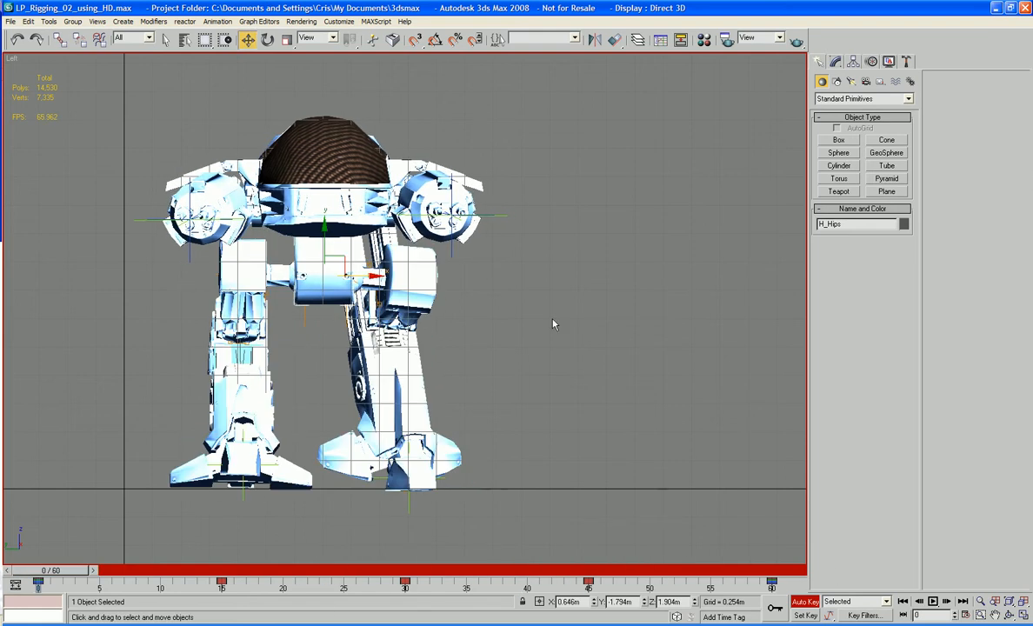
# Step: Try rotating H_Hips slightly at frame 15 without angle snap, and undo the rotation
pyautogui.click(419, 251)
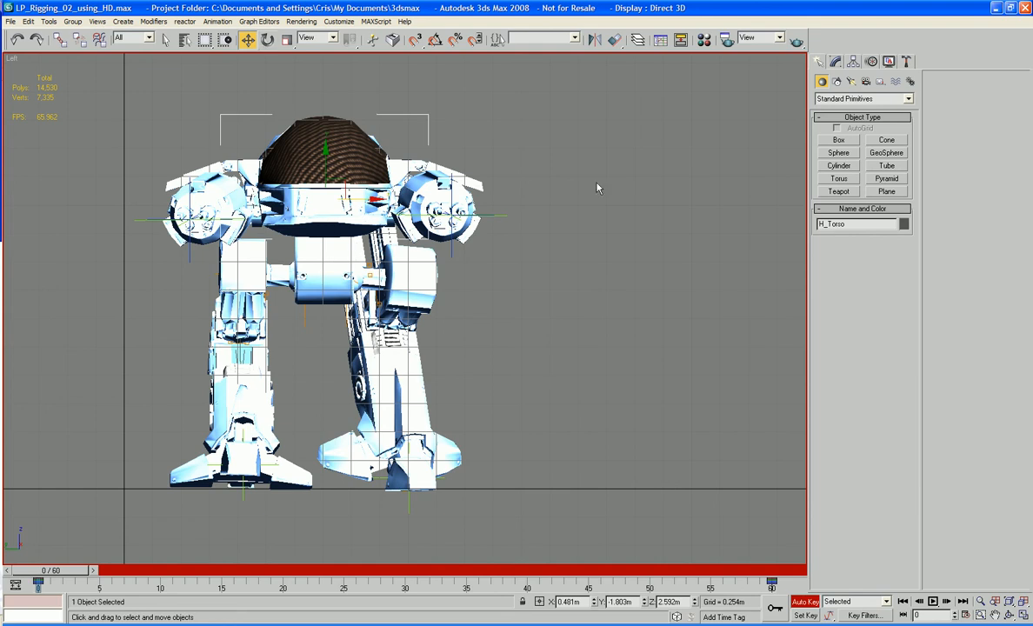
pyautogui.click(334, 261)
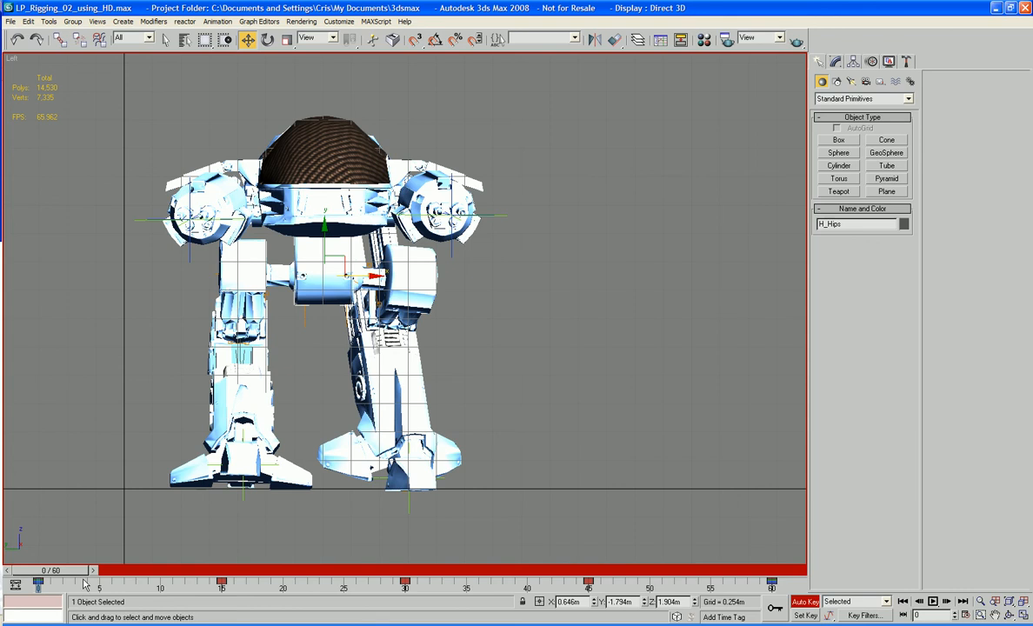
pyautogui.moveTo(59, 571); pyautogui.dragTo(224, 570)
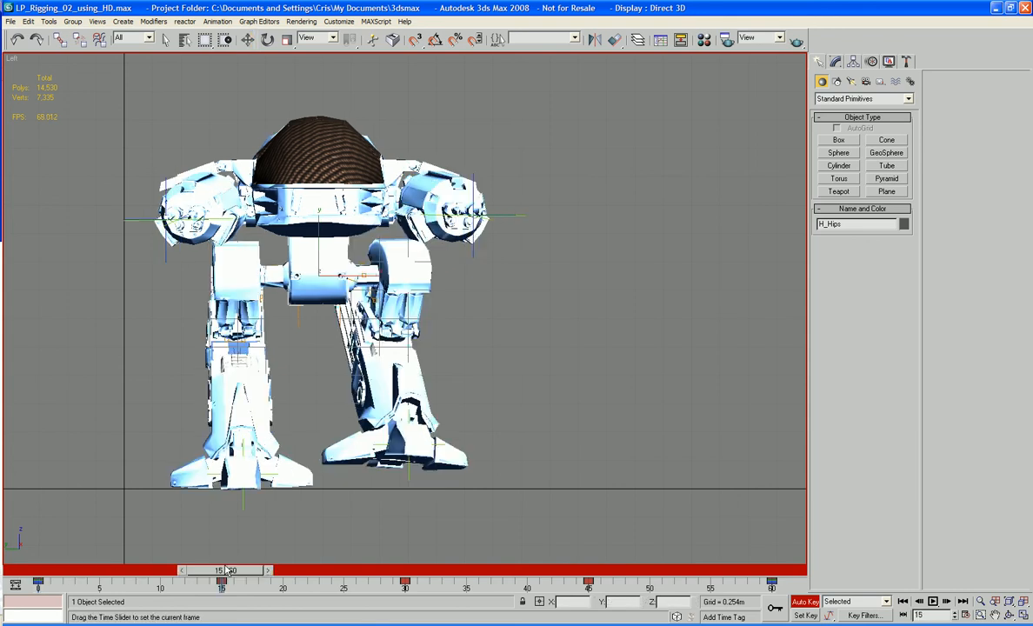
pyautogui.click(267, 39)
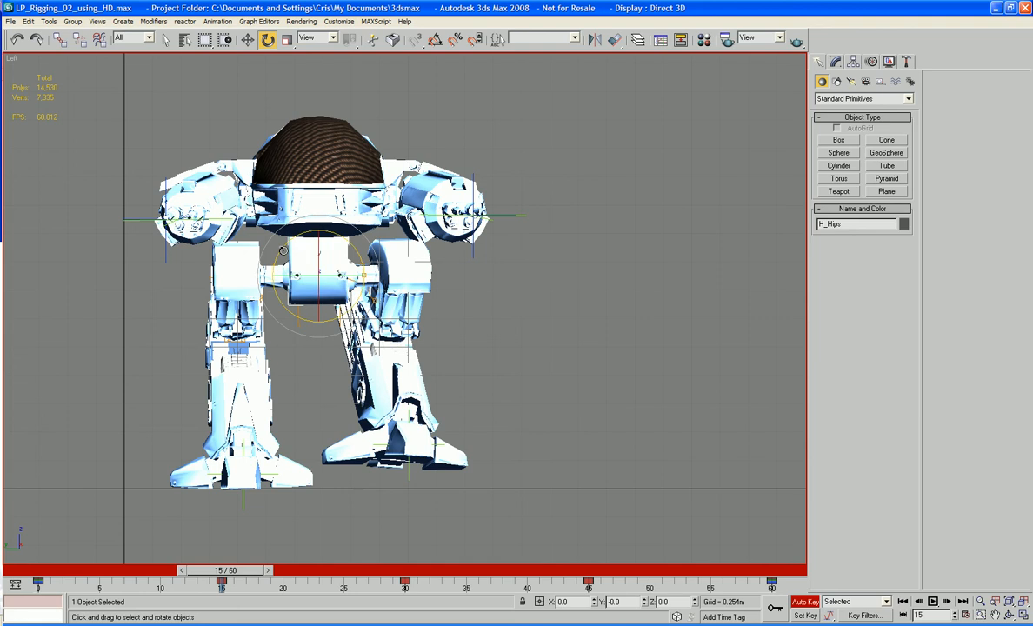
pyautogui.moveTo(282, 252); pyautogui.dragTo(283, 253)
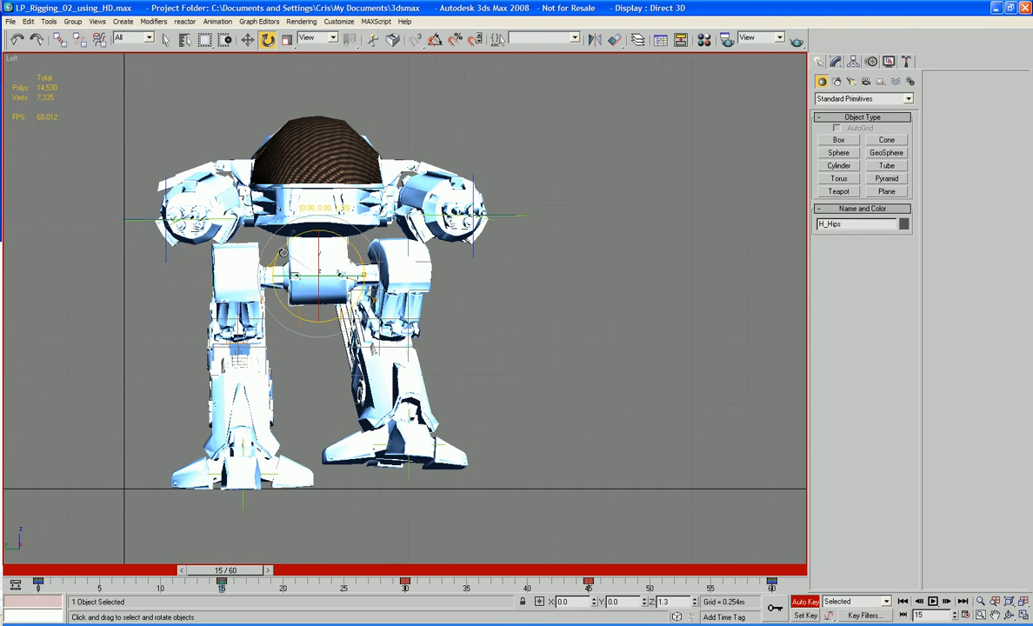
pyautogui.moveTo(283, 252); pyautogui.dragTo(283, 252)
pyautogui.moveTo(221, 580); pyautogui.dragTo(37, 582)
pyautogui.press('e')
pyautogui.hotkey('ctrl', 'z')
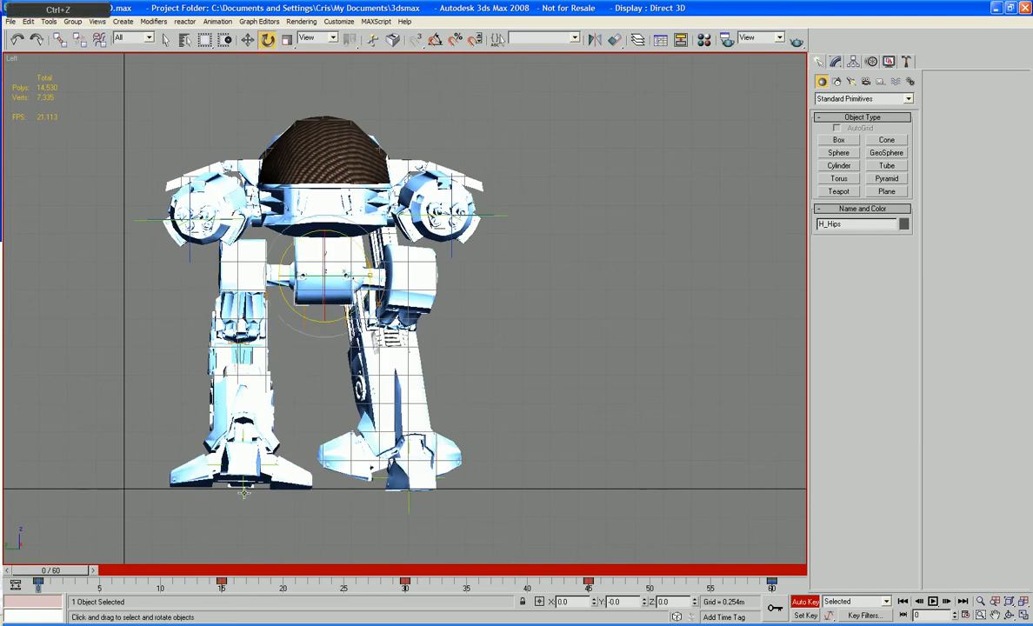
# Step: Turn on angle snap and tilt H_Hips sideways at frame 15 to an X rotation of -5 degrees
pyautogui.press('a')
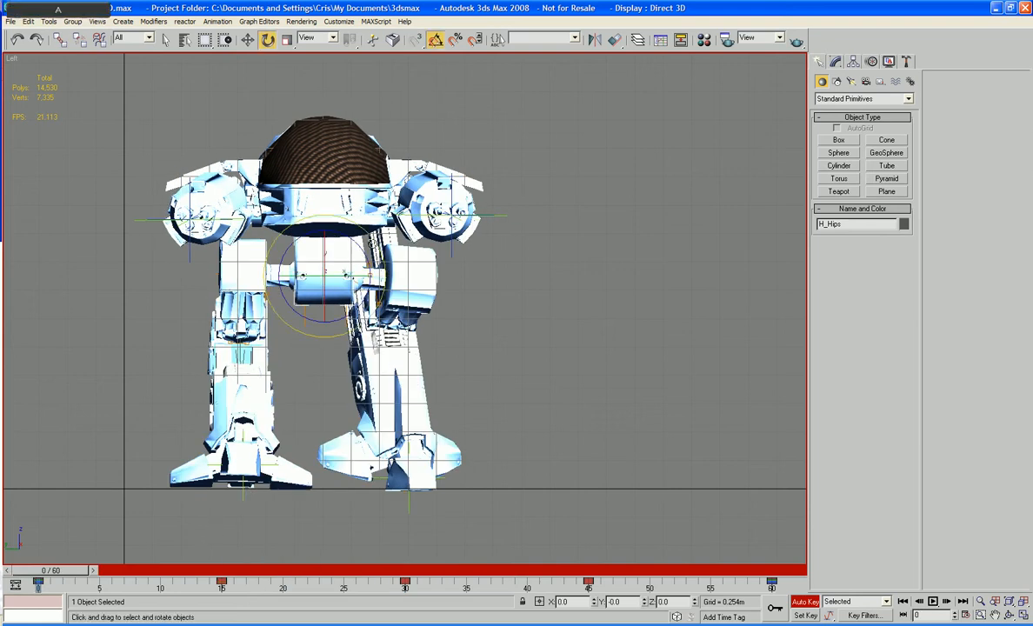
pyautogui.moveTo(42, 574); pyautogui.dragTo(224, 575)
pyautogui.press('e')
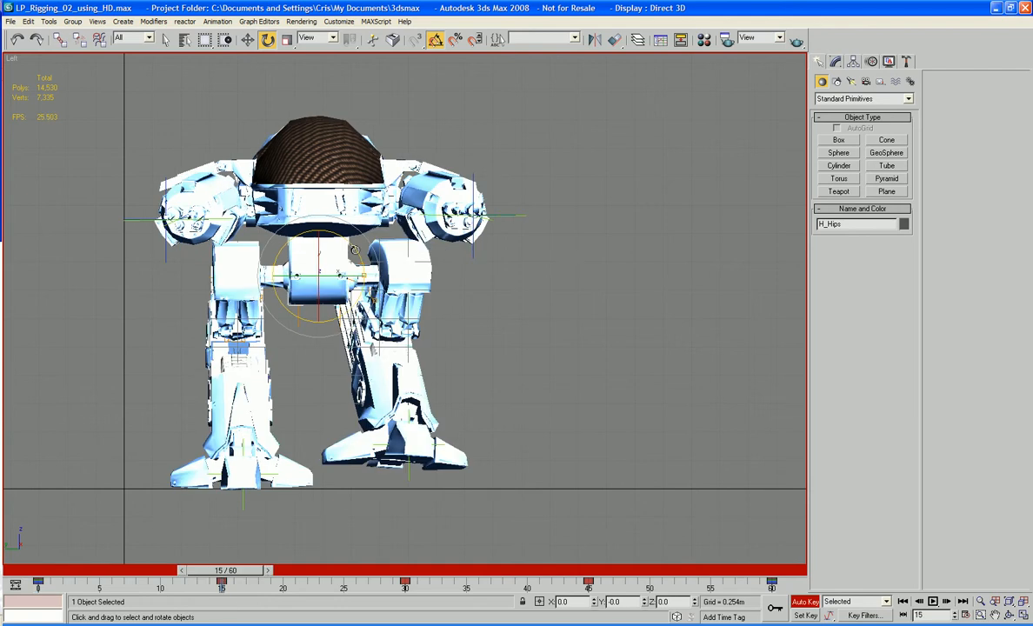
pyautogui.moveTo(354, 250); pyautogui.dragTo(354, 247)
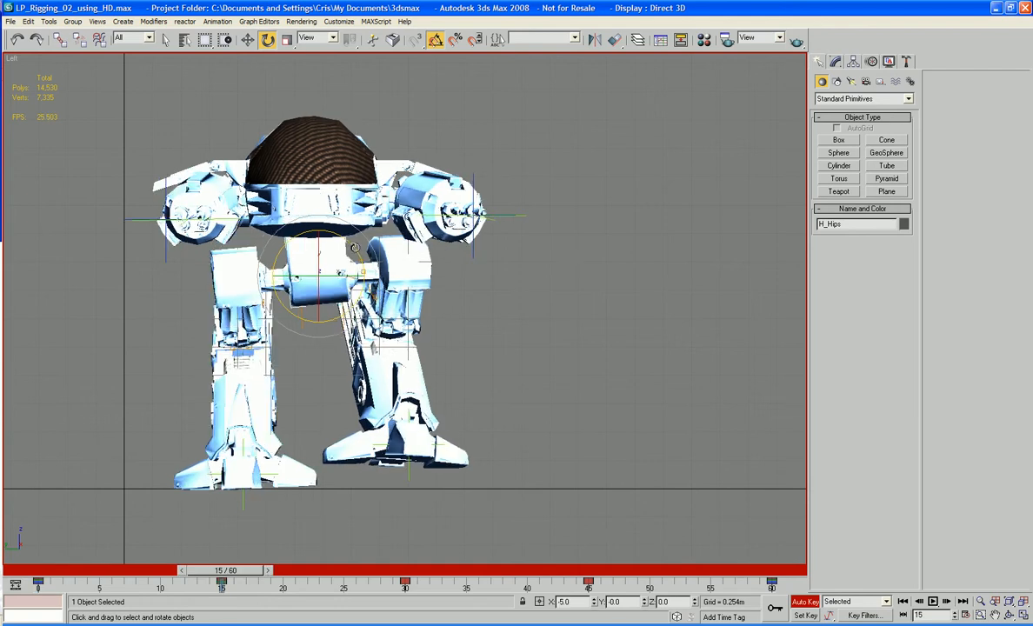
# Step: Tilt H_Hips sideways to an X rotation of about 1.296 degrees at frame 30 and about -4.352 degrees at frame 45
pyautogui.moveTo(229, 578); pyautogui.dragTo(407, 587)
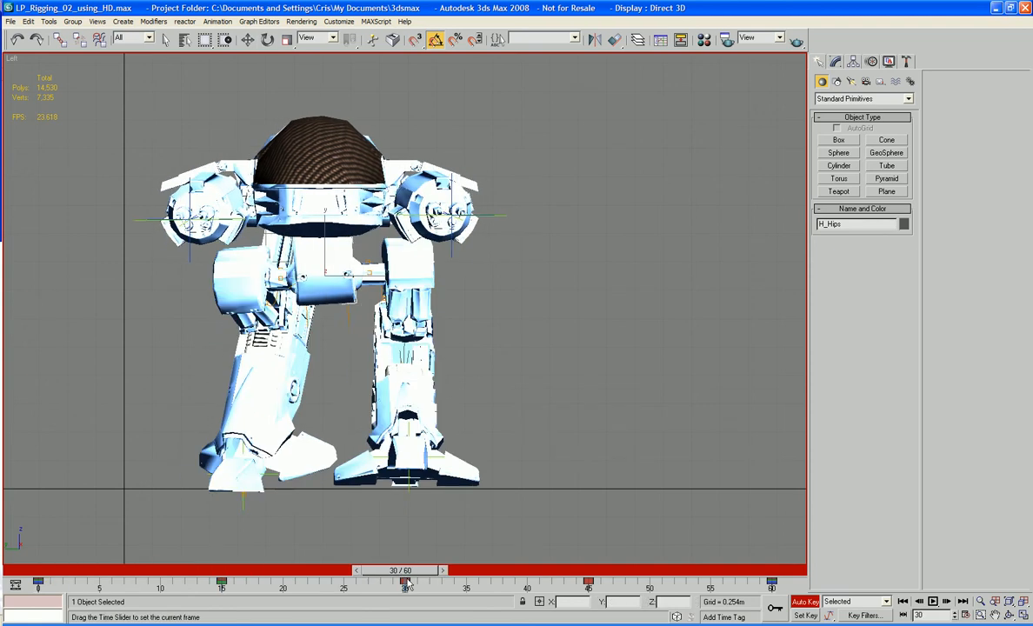
pyautogui.press('e')
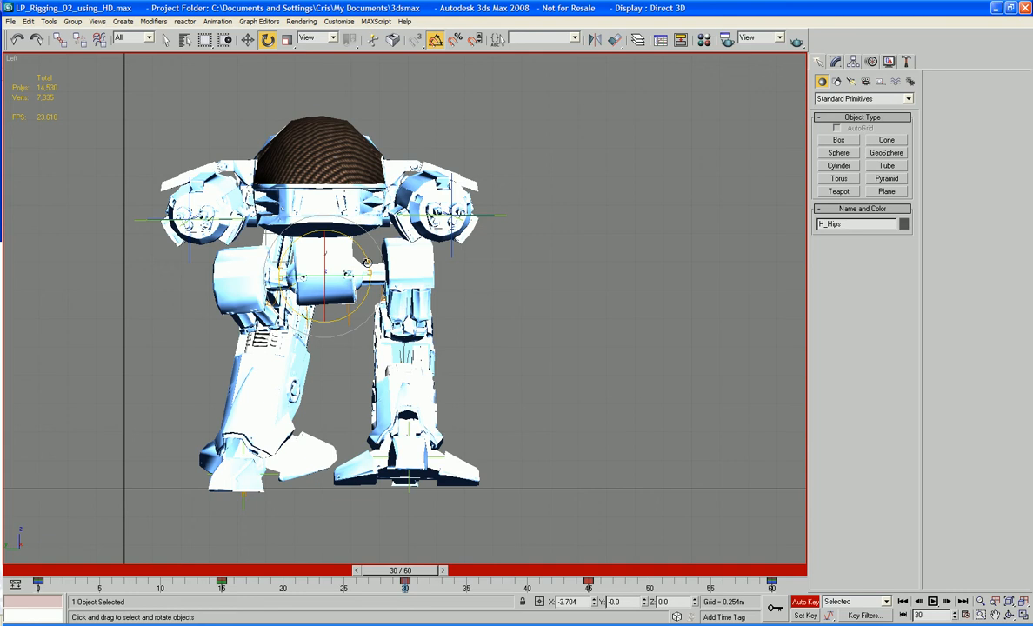
pyautogui.moveTo(367, 263); pyautogui.dragTo(367, 264)
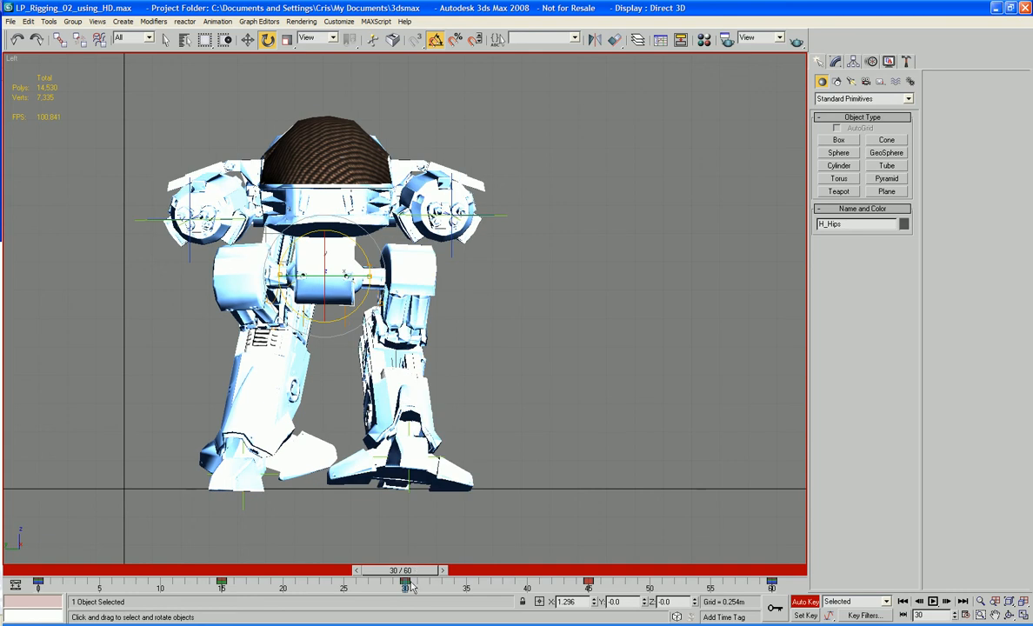
pyautogui.moveTo(405, 581); pyautogui.dragTo(592, 579)
pyautogui.press('e')
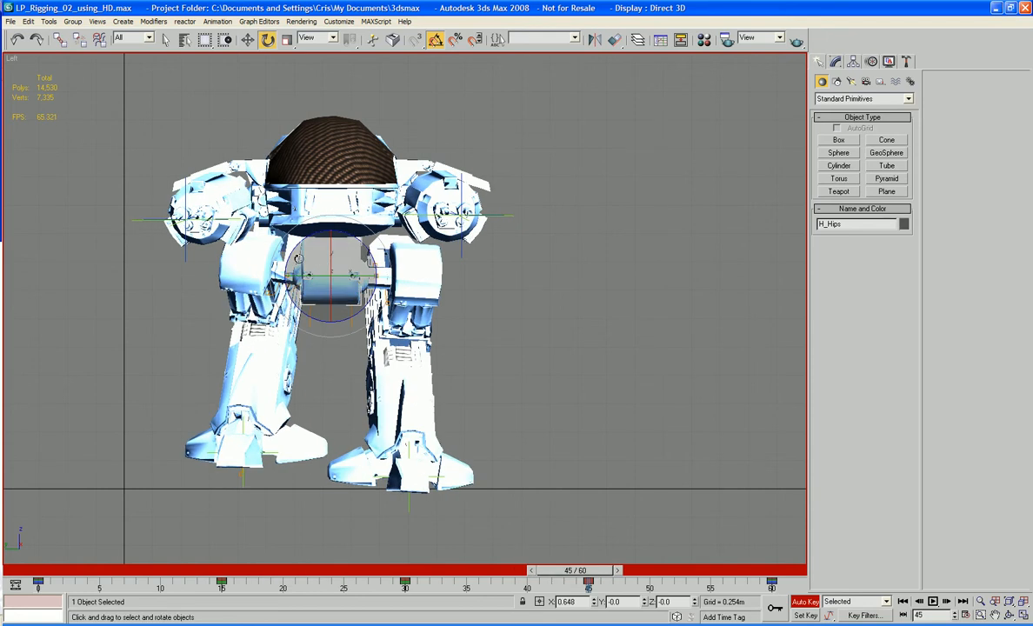
pyautogui.moveTo(291, 253); pyautogui.dragTo(297, 262)
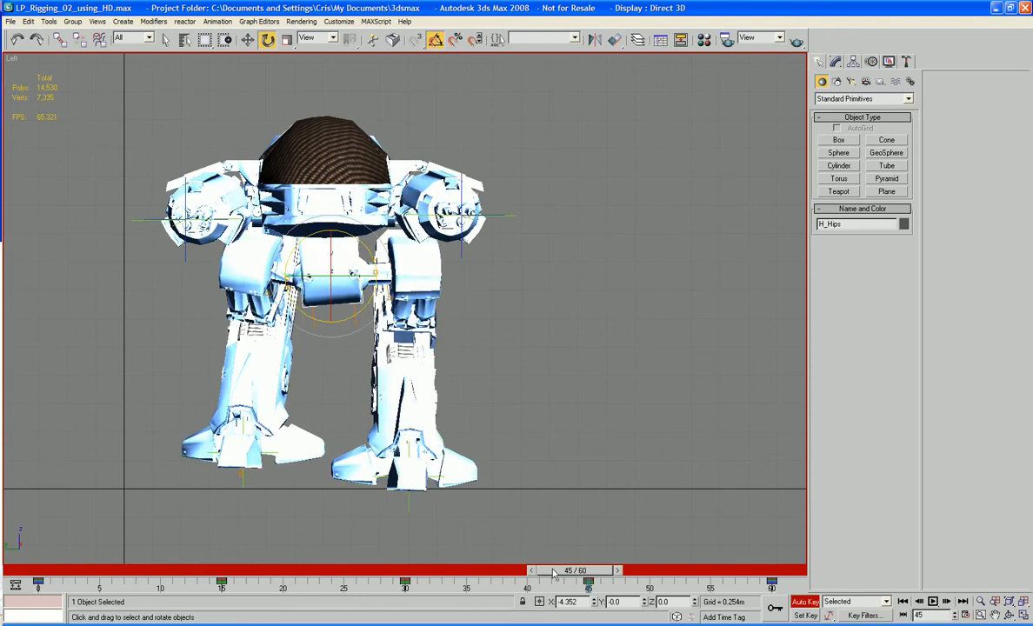
# Step: Scrub through the walk in the left and perspective views, ending at frame 0, to check the hip shift and tilt
pyautogui.moveTo(553, 573); pyautogui.dragTo(7, 622)
pyautogui.press('e')
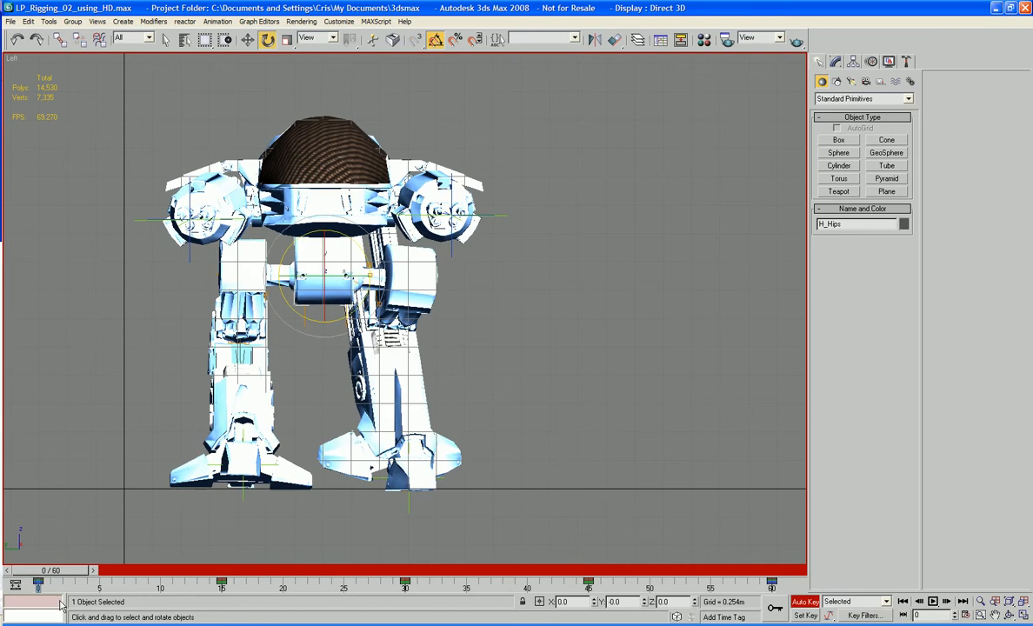
pyautogui.moveTo(60, 570); pyautogui.dragTo(774, 537)
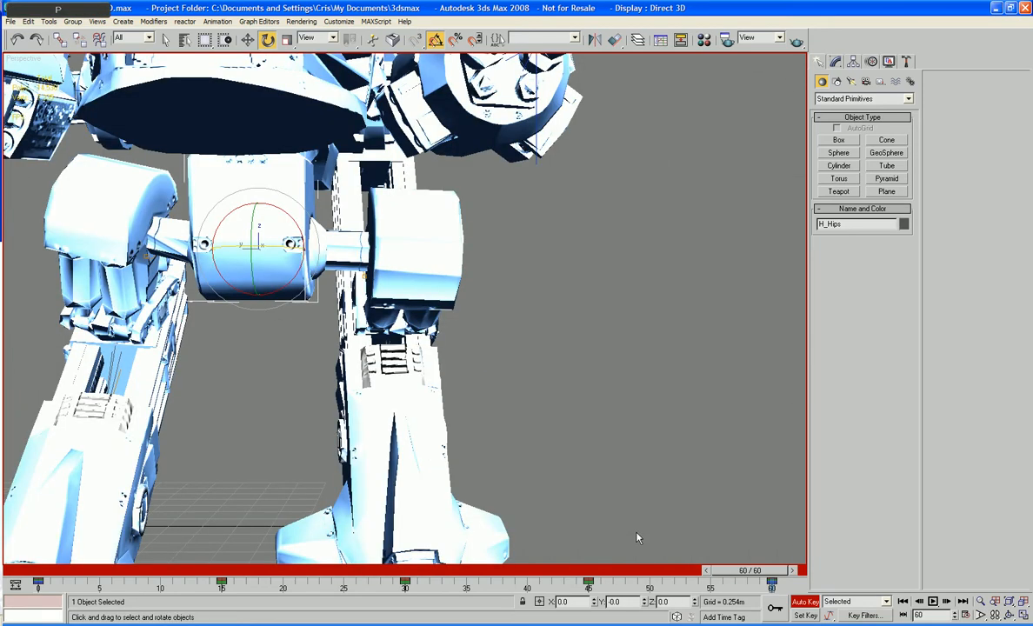
pyautogui.moveTo(637, 538); pyautogui.dragTo(677, 399, button='middle')
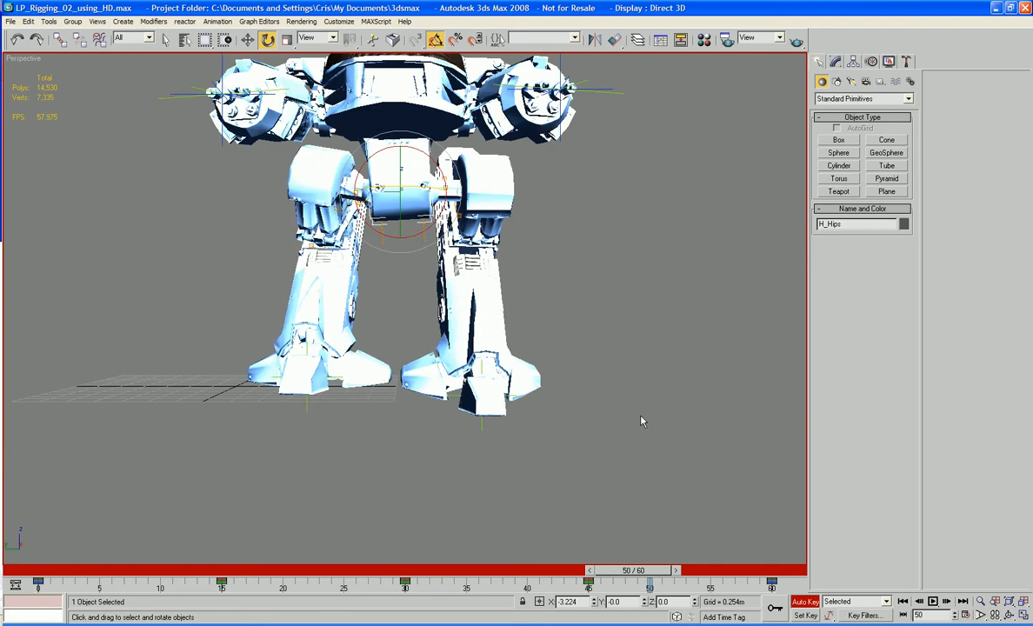
pyautogui.moveTo(632, 571); pyautogui.dragTo(44, 570)
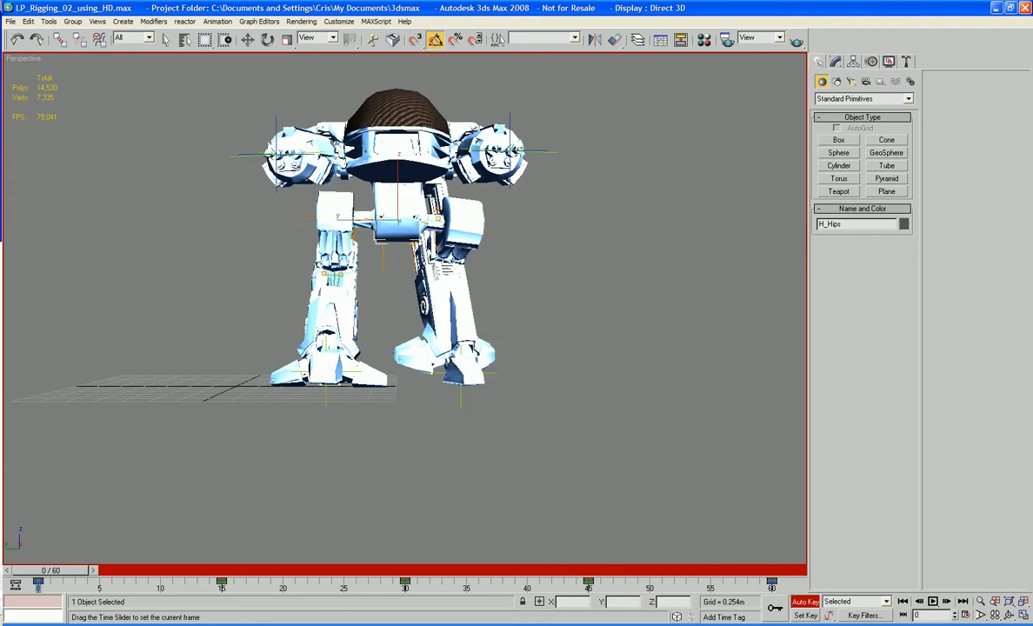
pyautogui.keyDown('alt'); pyautogui.moveTo(452, 449); pyautogui.dragTo(339, 479, button='middle'); pyautogui.keyUp('alt')
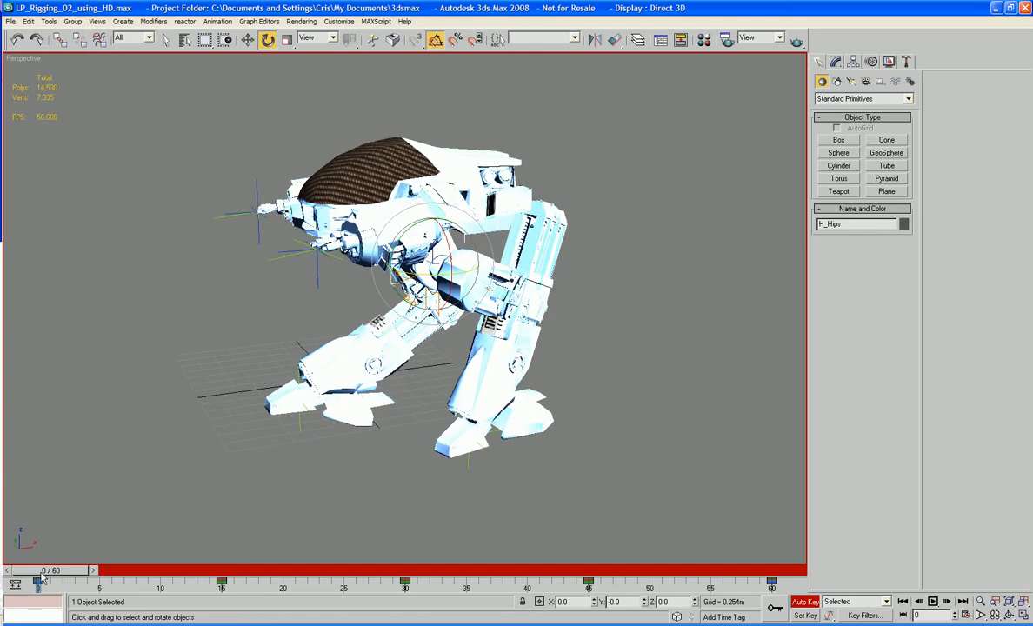
pyautogui.moveTo(48, 571); pyautogui.dragTo(10, 578)
pyautogui.press('e')
# Step: Add both gun controls to the H_Hips selection, copy their frame 30 keys to frame 31, and play the animation
pyautogui.keyDown('ctrl'); pyautogui.click(316, 278); pyautogui.keyUp('ctrl')
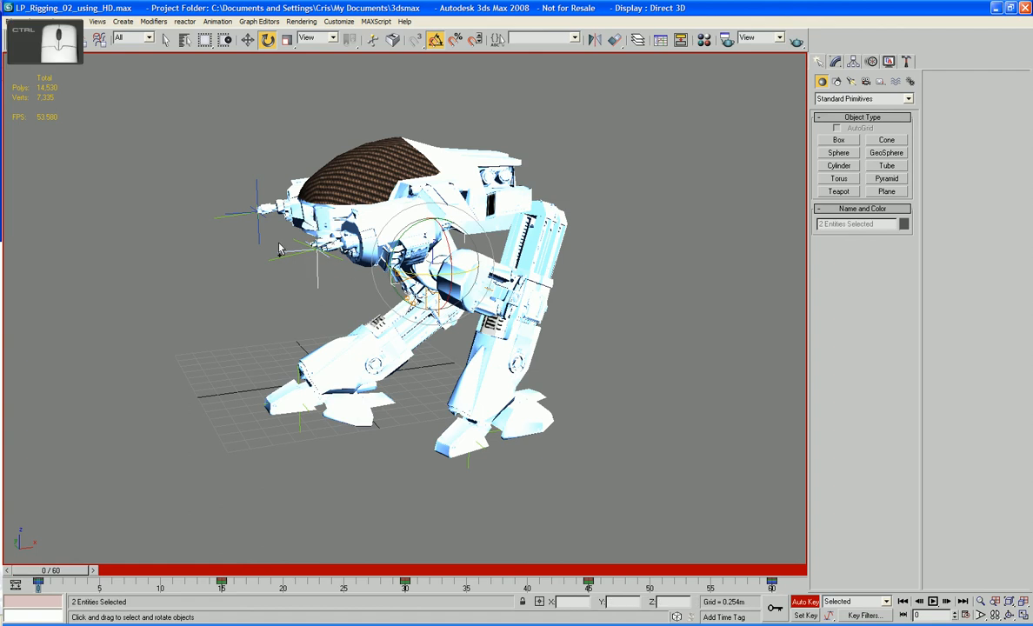
pyautogui.keyDown('ctrl'); pyautogui.click(258, 233); pyautogui.keyUp('ctrl')
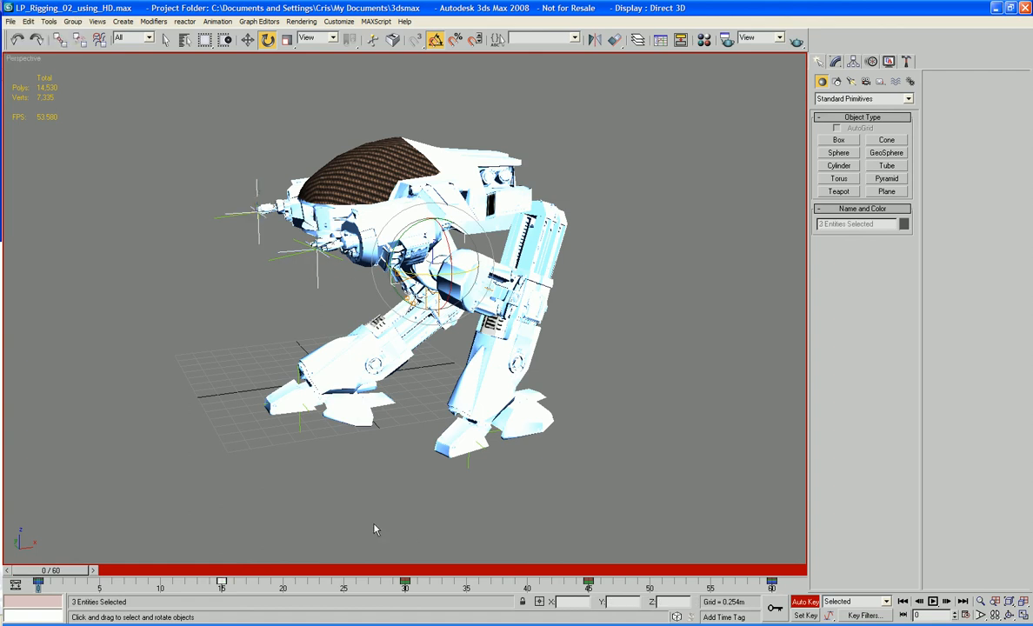
pyautogui.click(405, 583)
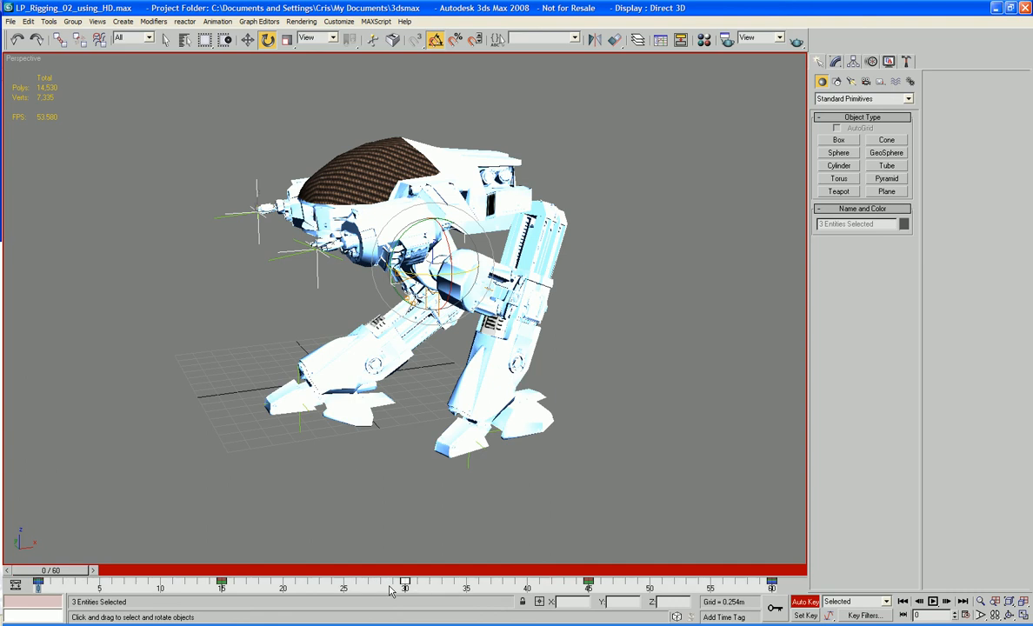
pyautogui.keyDown('shift'); pyautogui.moveTo(407, 581); pyautogui.dragTo(418, 582); pyautogui.keyUp('shift')
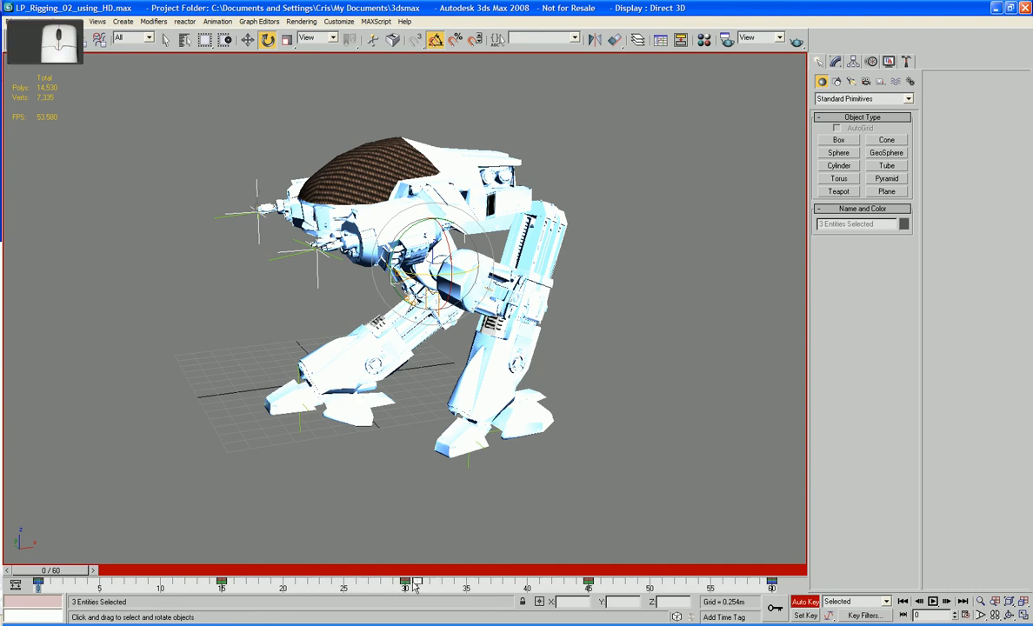
pyautogui.moveTo(50, 573); pyautogui.dragTo(176, 597)
pyautogui.press('/')
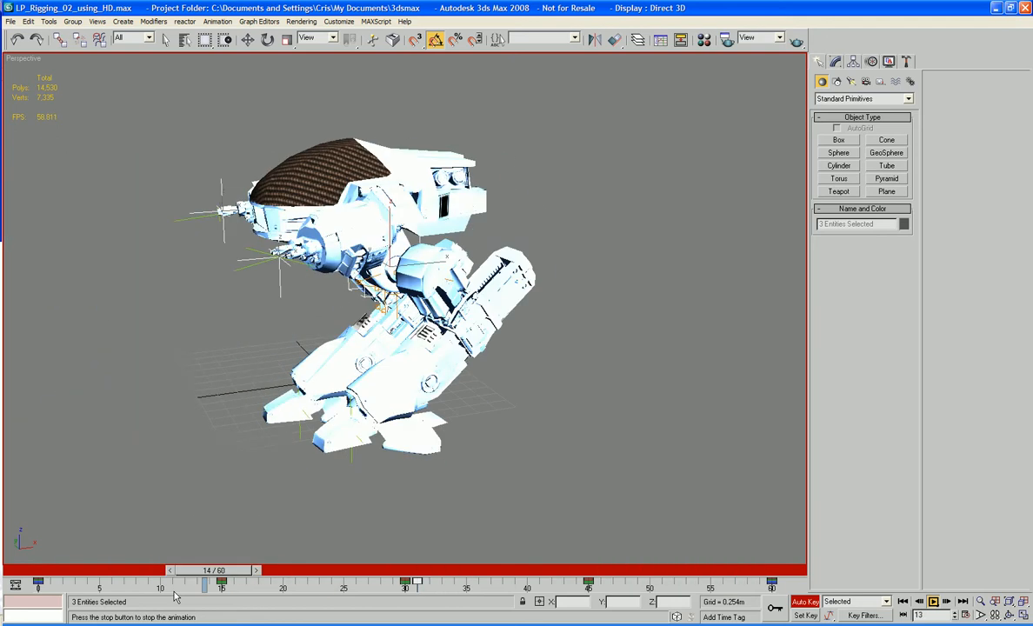
pyautogui.press('/')
pyautogui.press('e')
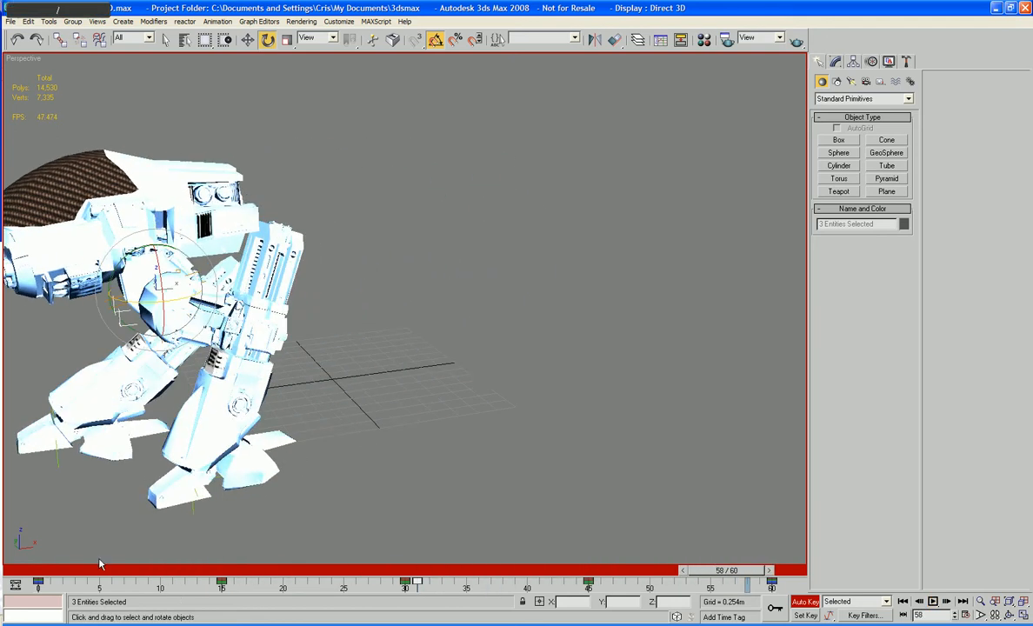
# Step: Select all objects, copy their frame 0 keys to frame 1, play the walk, and clear the selection
pyautogui.moveTo(710, 571); pyautogui.dragTo(39, 598)
pyautogui.hotkey('ctrl', 'a')
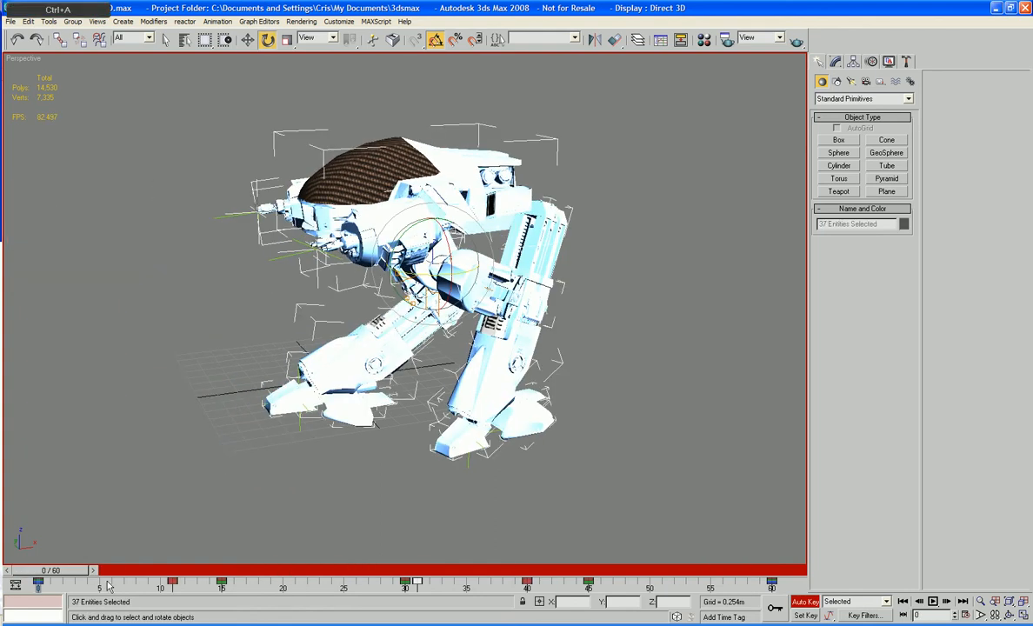
pyautogui.click(39, 584)
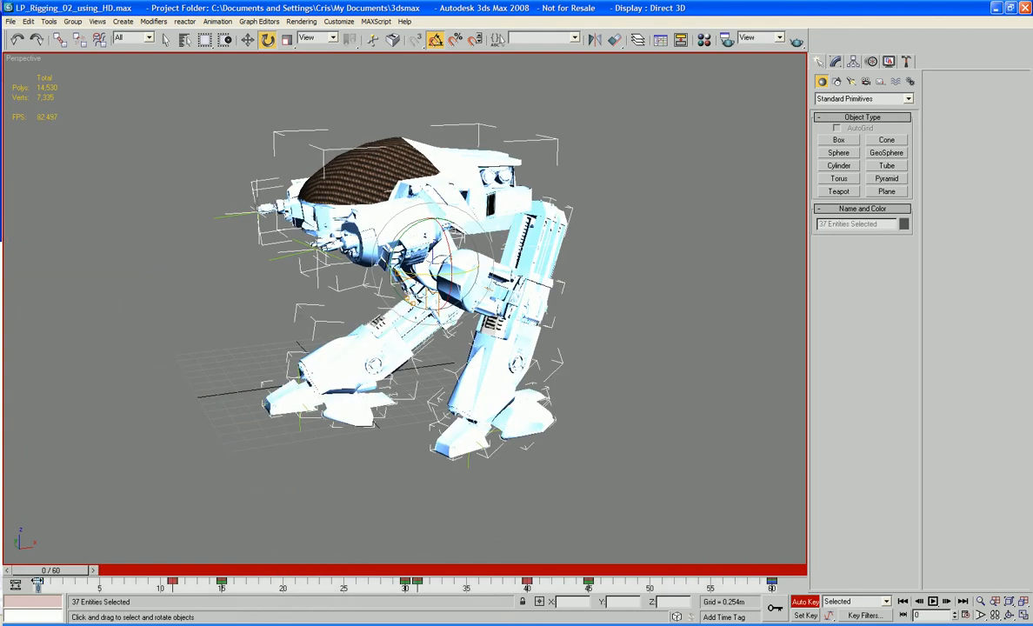
pyautogui.keyDown('shift'); pyautogui.moveTo(36, 582); pyautogui.dragTo(42, 579); pyautogui.keyUp('shift')
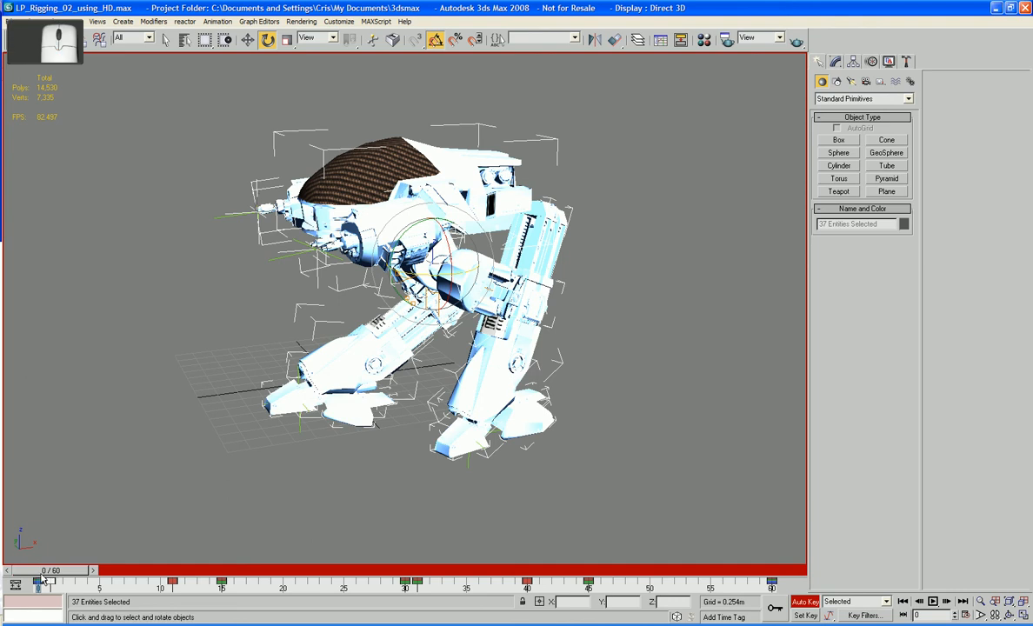
pyautogui.press('/')
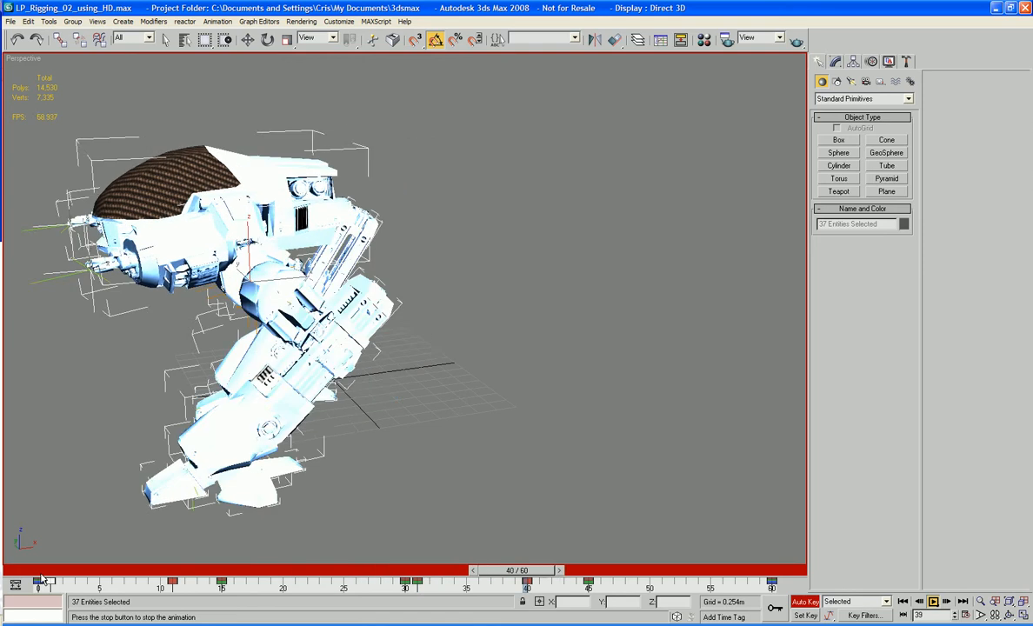
pyautogui.press('/')
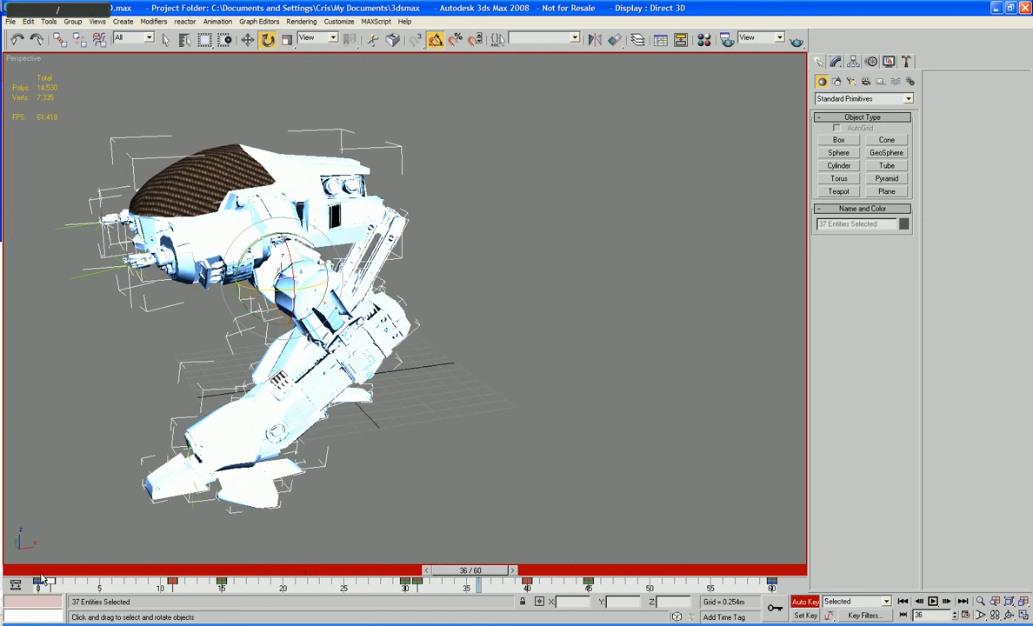
pyautogui.click(366, 542)
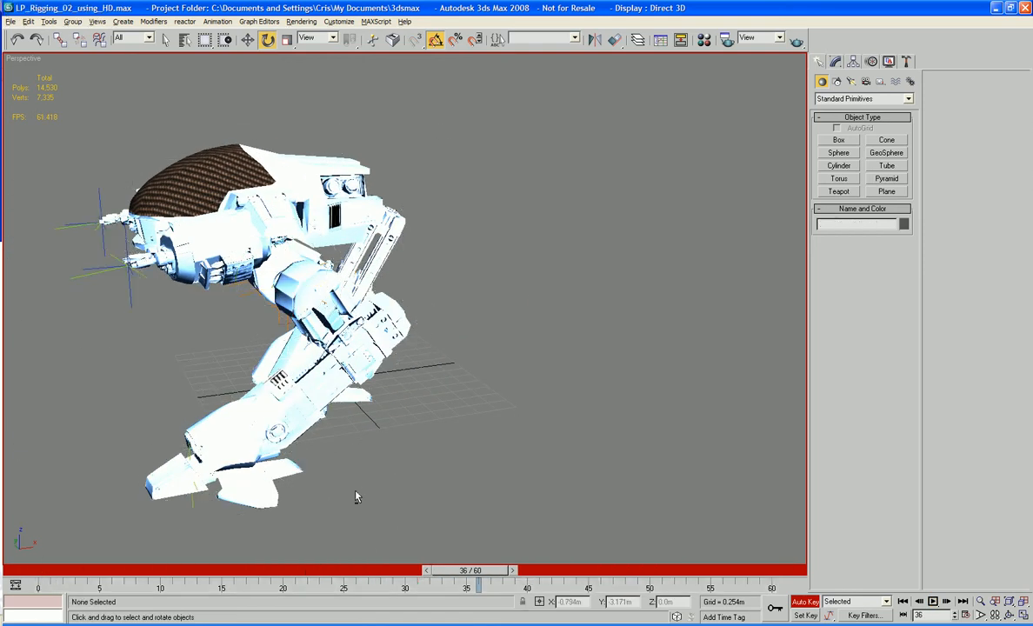
# Step: At frame 15, lower the H_Hips control slightly to about Z 1.883 m
pyautogui.keyDown('alt'); pyautogui.moveTo(357, 495); pyautogui.dragTo(444, 453, button='middle'); pyautogui.keyUp('alt')
pyautogui.moveTo(465, 571); pyautogui.dragTo(221, 590)
pyautogui.press('e')
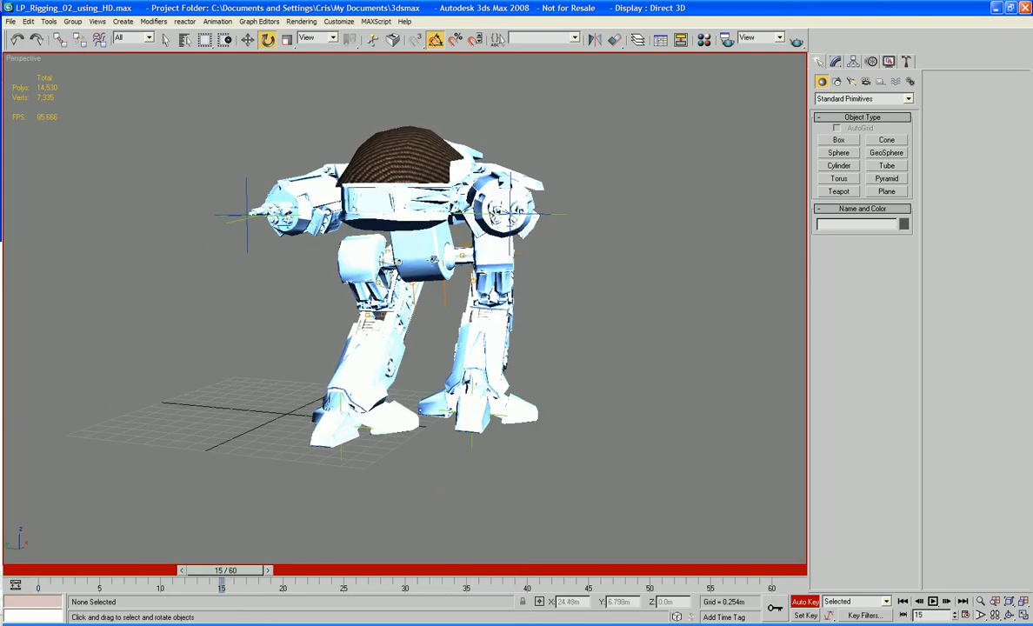
pyautogui.click(428, 259)
pyautogui.click(247, 39)
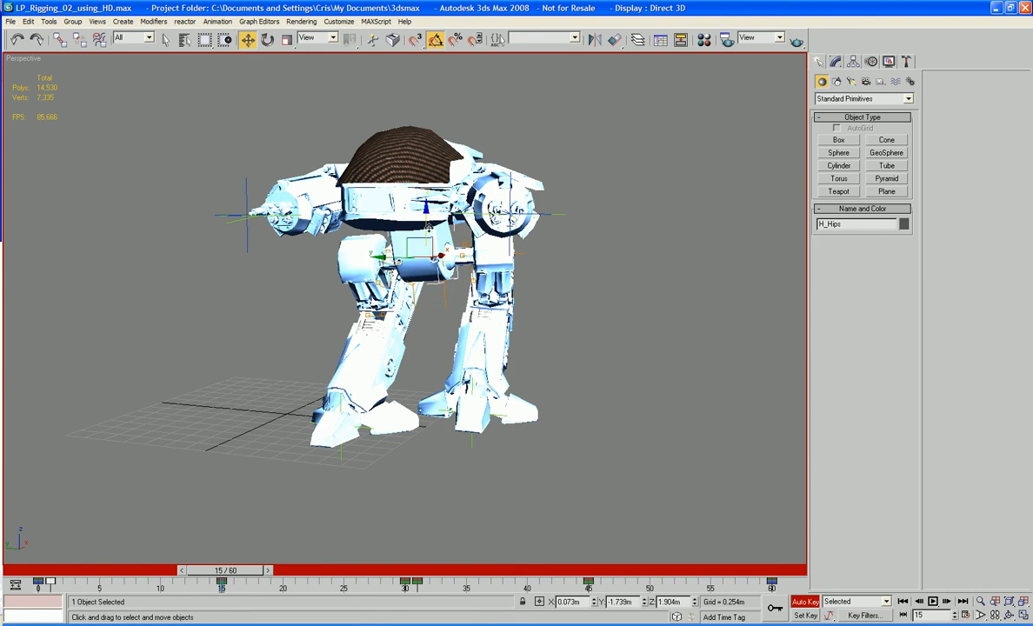
pyautogui.moveTo(428, 225); pyautogui.dragTo(427, 228)
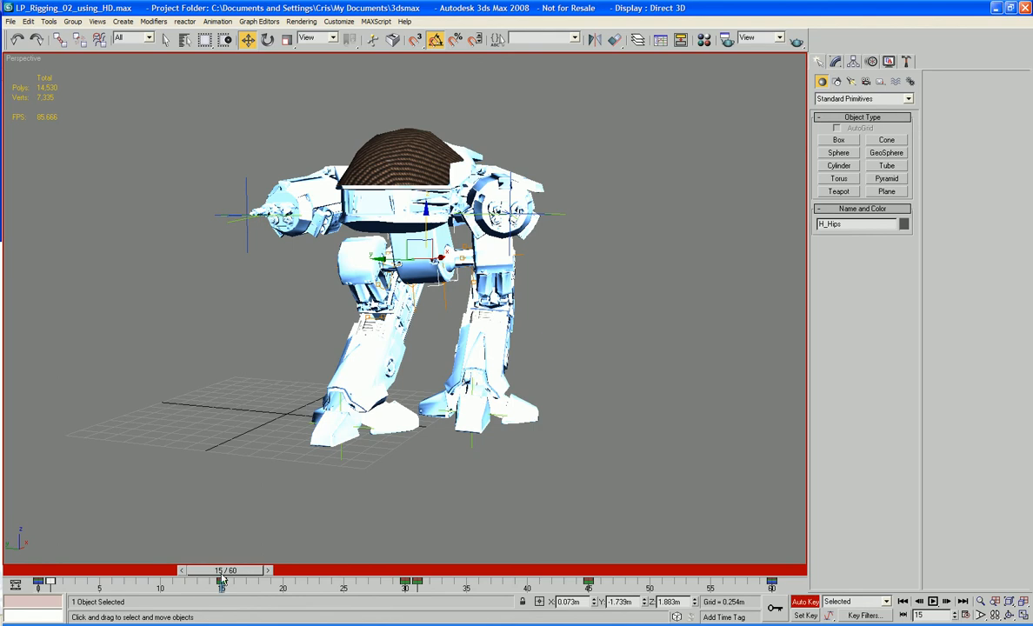
# Step: Raise H_Hips to about Z 1.921 m at frame 5, and raise it by about 0.019 m at frame 25
pyautogui.moveTo(222, 579); pyautogui.dragTo(102, 579)
pyautogui.press('w')
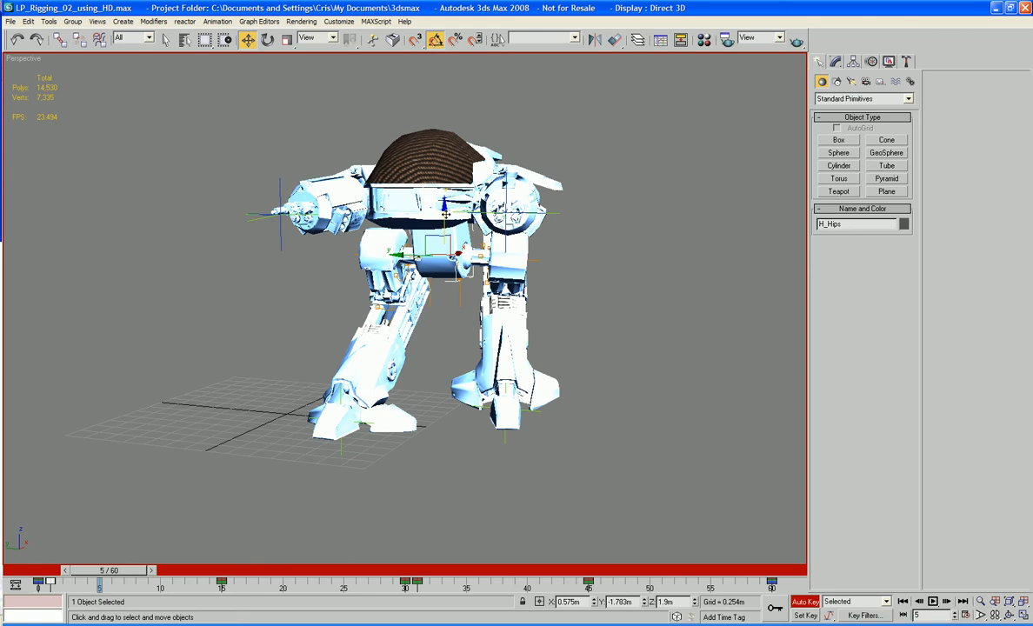
pyautogui.moveTo(444, 205); pyautogui.dragTo(444, 201)
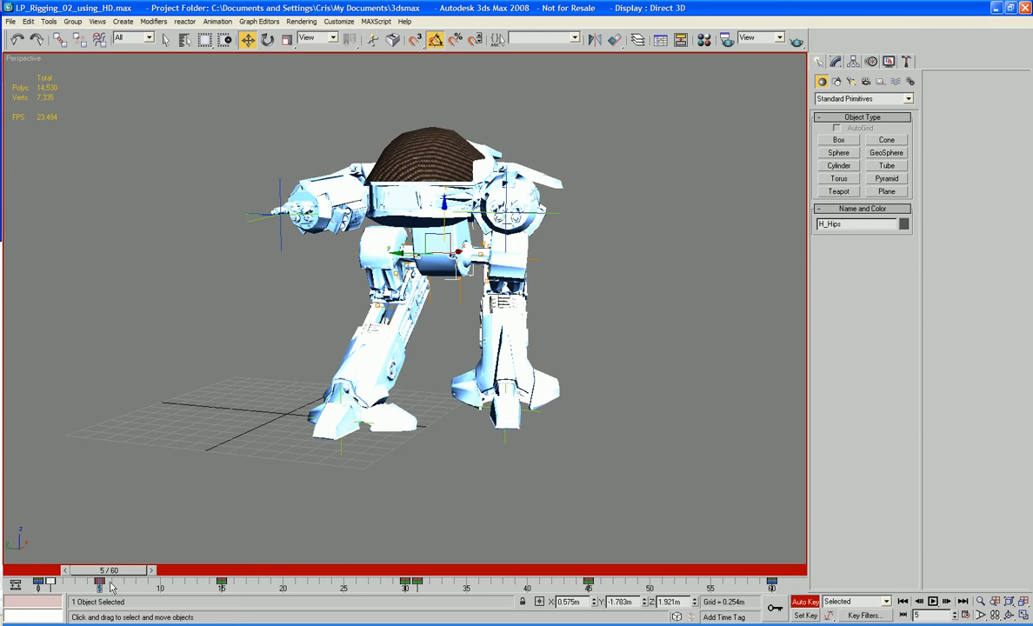
pyautogui.moveTo(108, 581); pyautogui.dragTo(342, 579)
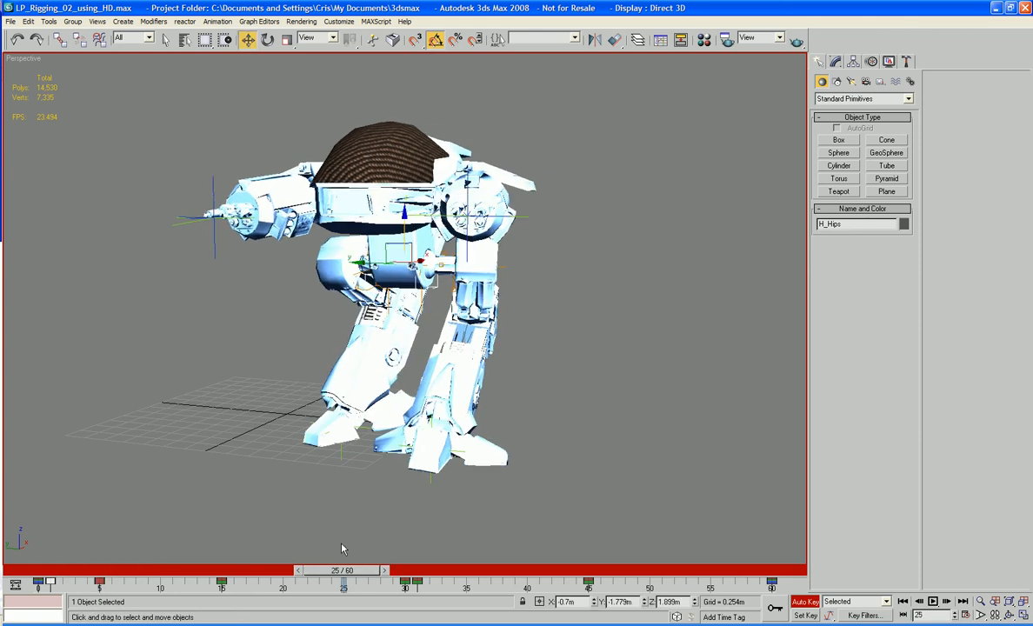
pyautogui.moveTo(404, 214); pyautogui.dragTo(404, 211)
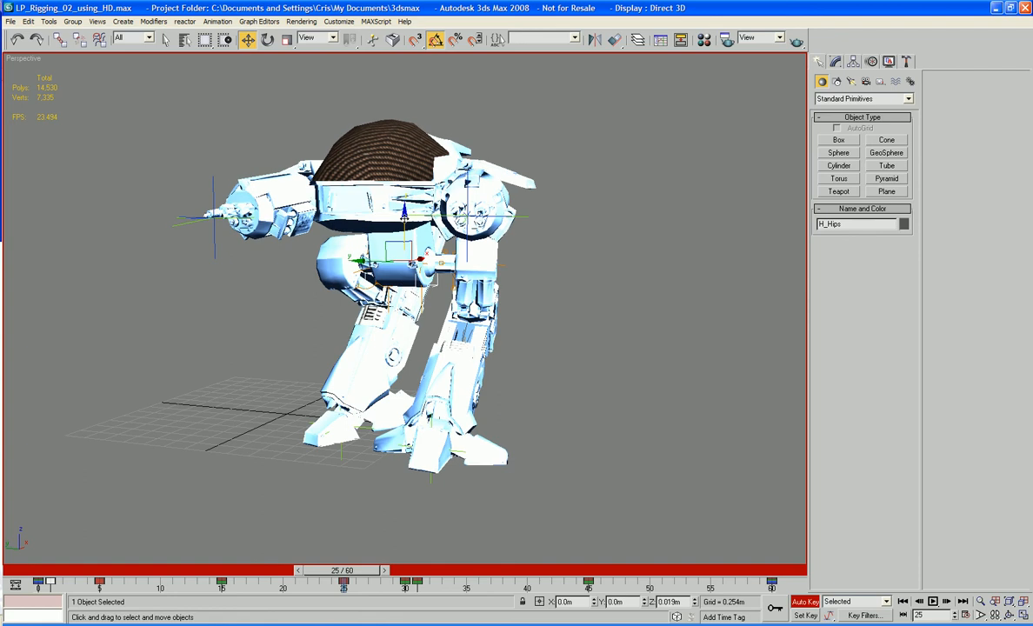
# Step: Raise H_Hips to about Z 1.922 m at frame 35, and lower it slightly at frame 45
pyautogui.moveTo(342, 578); pyautogui.dragTo(458, 574)
pyautogui.press('w')
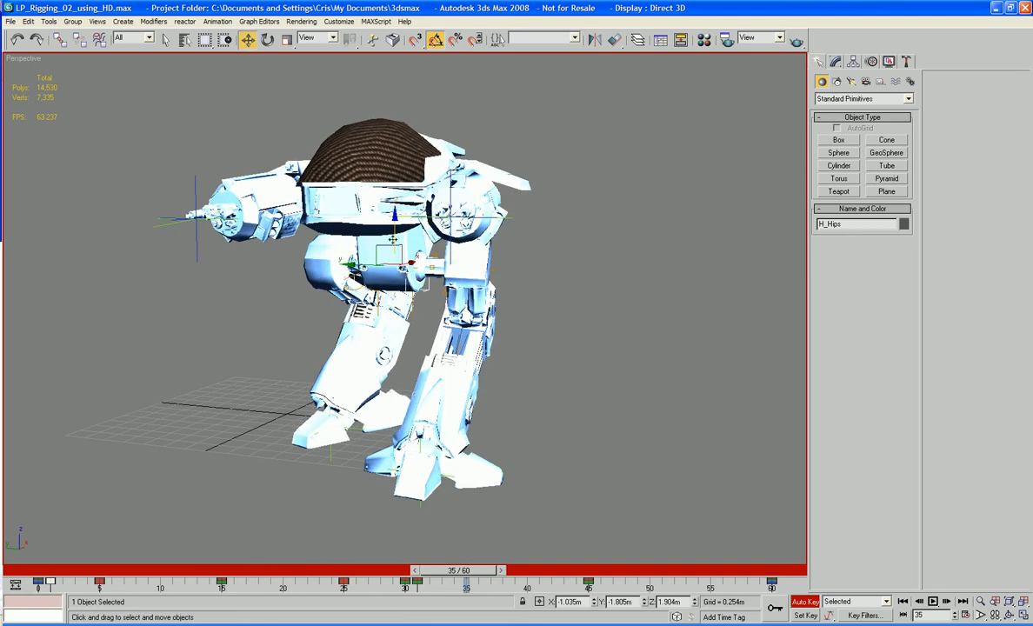
pyautogui.moveTo(394, 228); pyautogui.dragTo(395, 223)
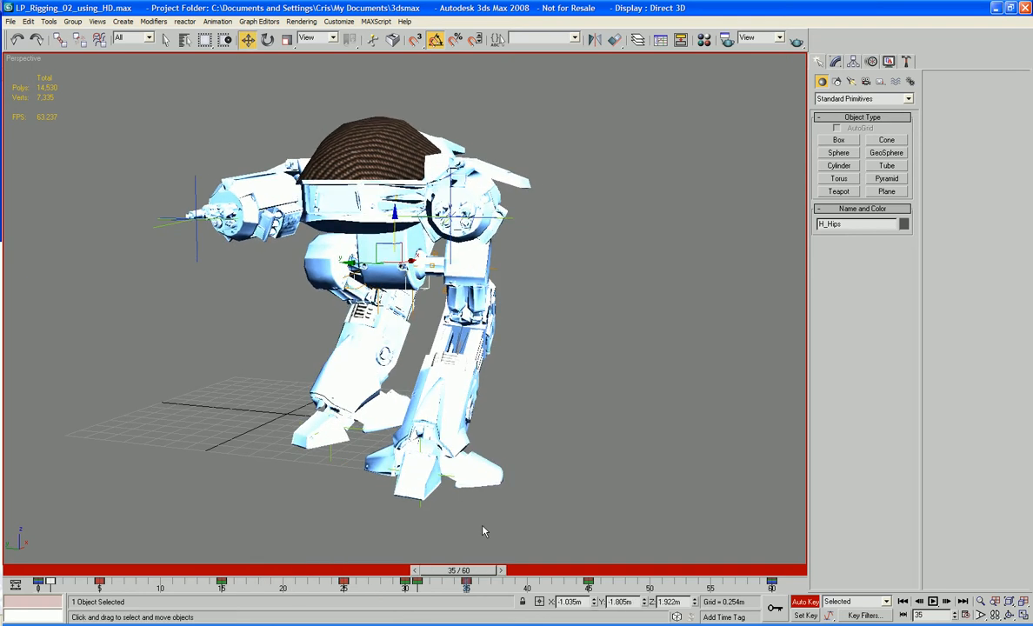
pyautogui.moveTo(477, 571); pyautogui.dragTo(594, 571)
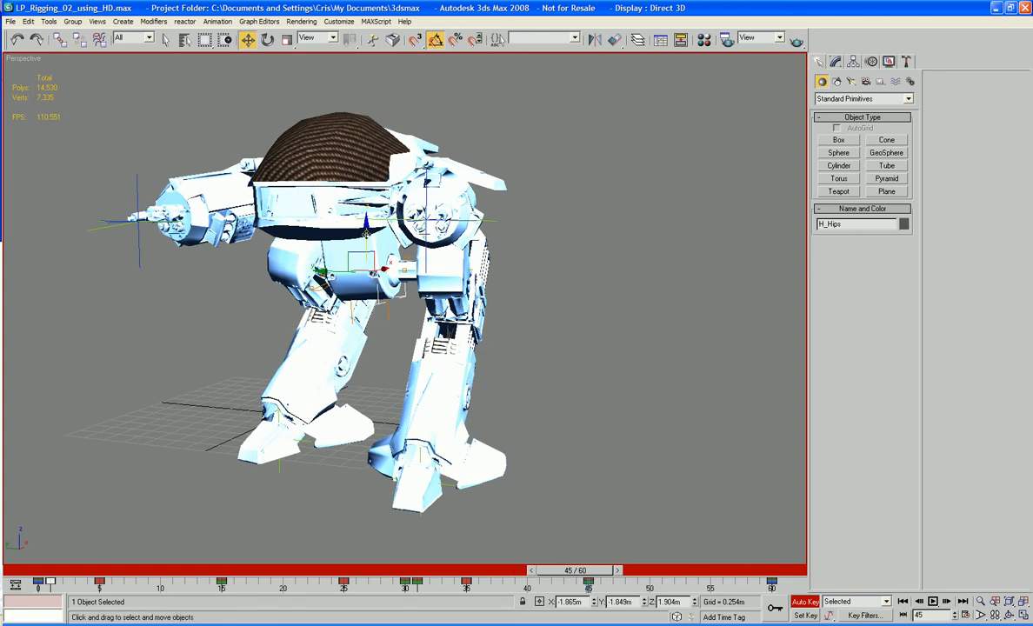
pyautogui.moveTo(365, 232); pyautogui.dragTo(366, 235)
# Step: Raise H_Hips slightly at frame 55, deselect it, and scrub back to frame 15
pyautogui.moveTo(588, 576); pyautogui.dragTo(705, 573)
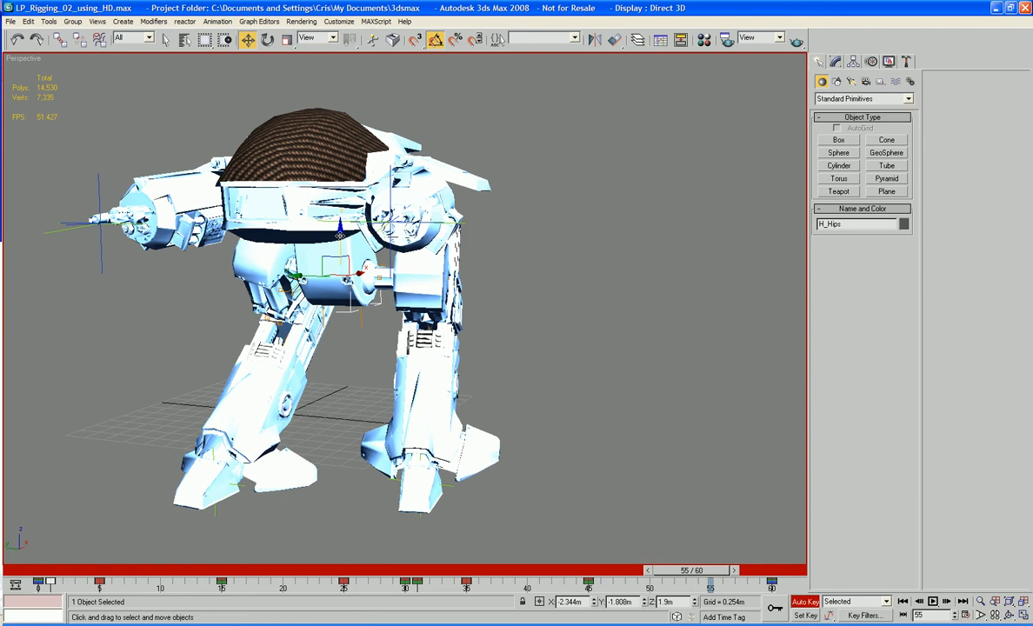
pyautogui.moveTo(340, 235); pyautogui.dragTo(340, 233)
pyautogui.click(714, 409)
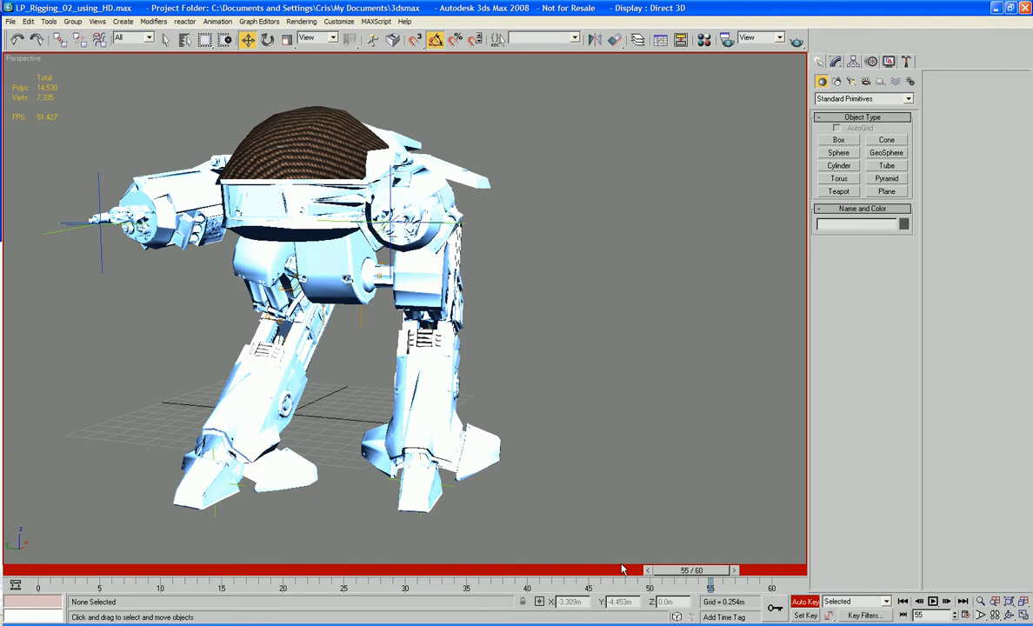
pyautogui.moveTo(692, 570); pyautogui.dragTo(225, 610)
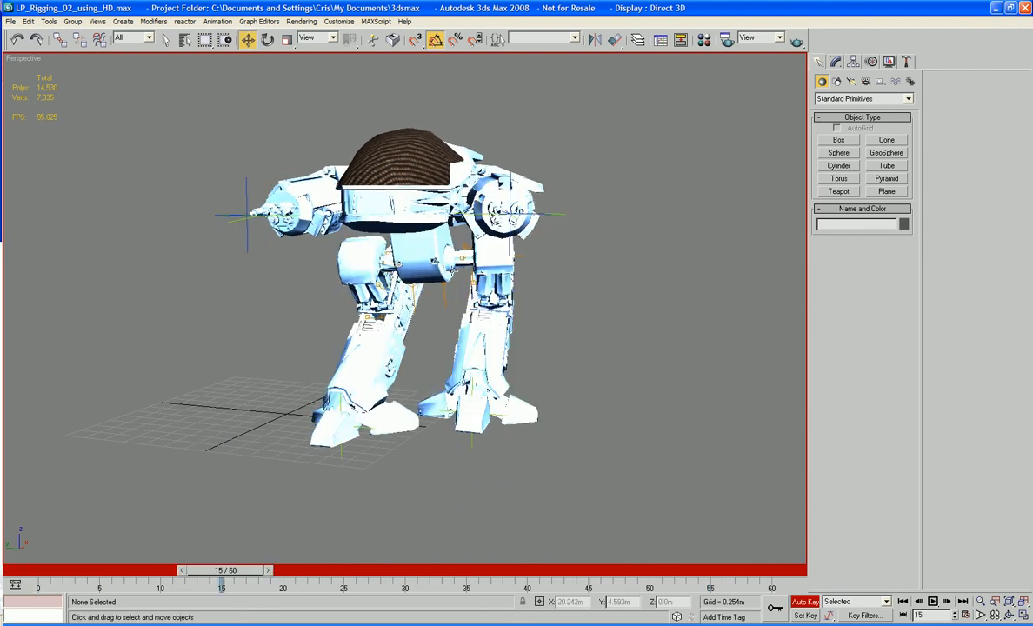
# Step: Rotate the H_Torso control to Z 5 at frame 15 and to about Z -1.3 at frame 30
pyautogui.click(393, 155)
pyautogui.press('e')
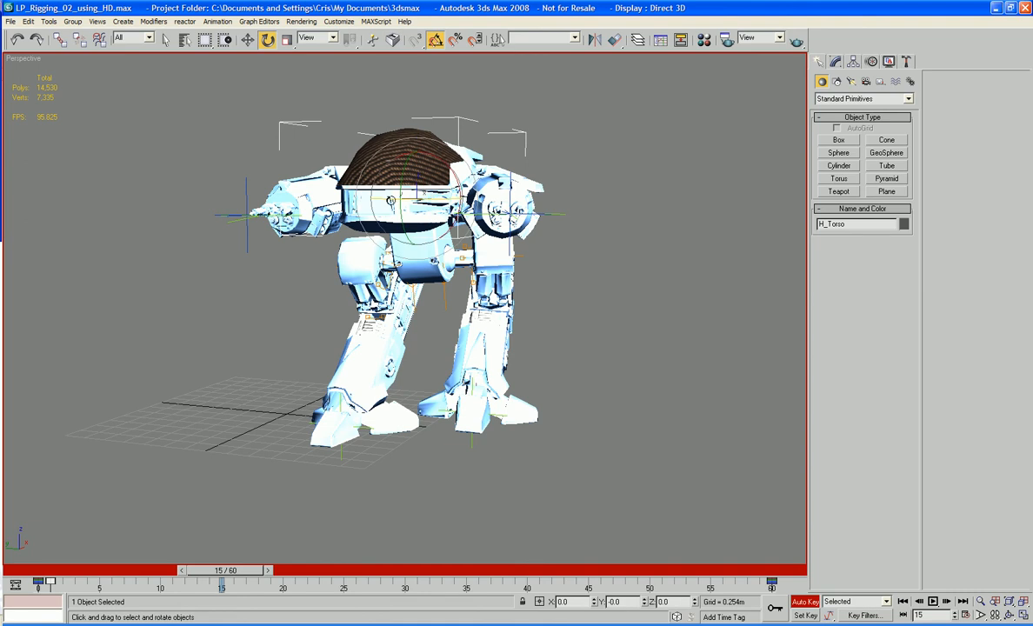
pyautogui.moveTo(392, 200); pyautogui.dragTo(387, 189)
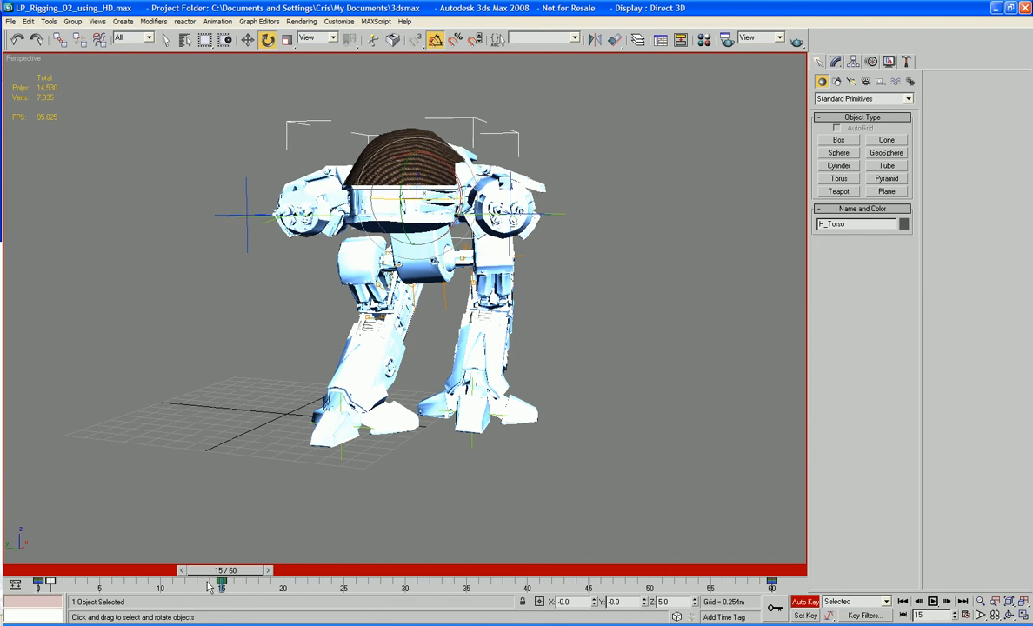
pyautogui.moveTo(220, 581); pyautogui.dragTo(398, 594)
pyautogui.press('e')
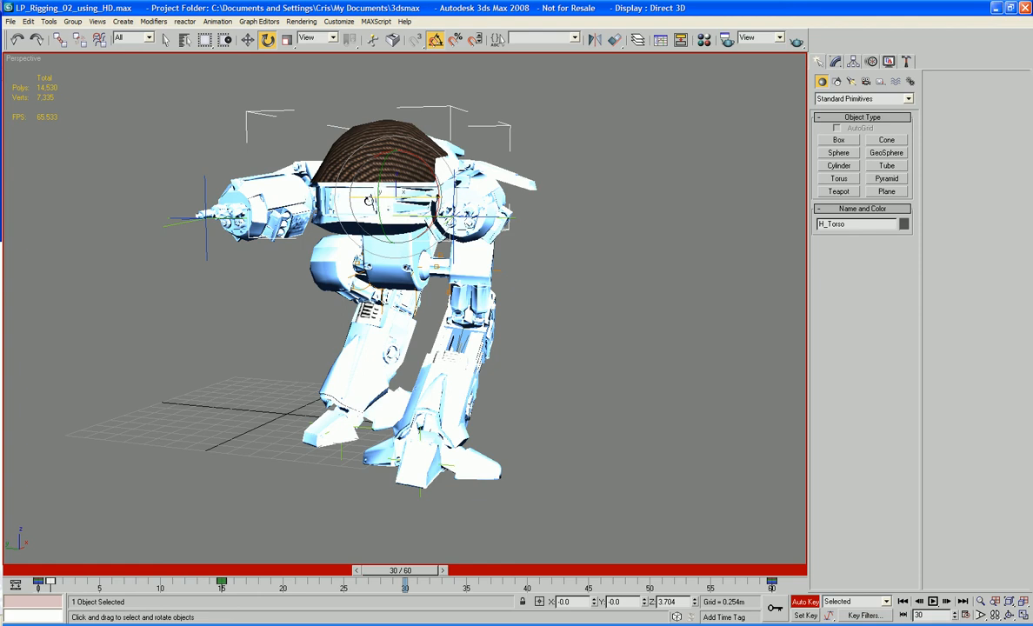
pyautogui.moveTo(368, 201); pyautogui.dragTo(366, 199)
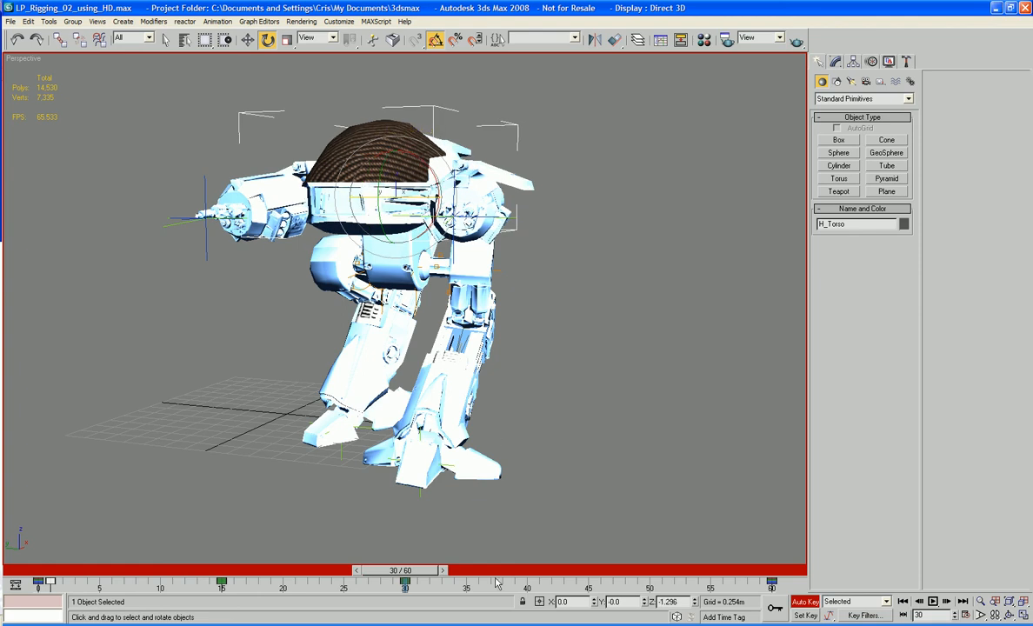
# Step: Rotate H_Torso slightly at frame 45 to counter the hip motion, and return to frame 0
pyautogui.moveTo(404, 580); pyautogui.dragTo(588, 572)
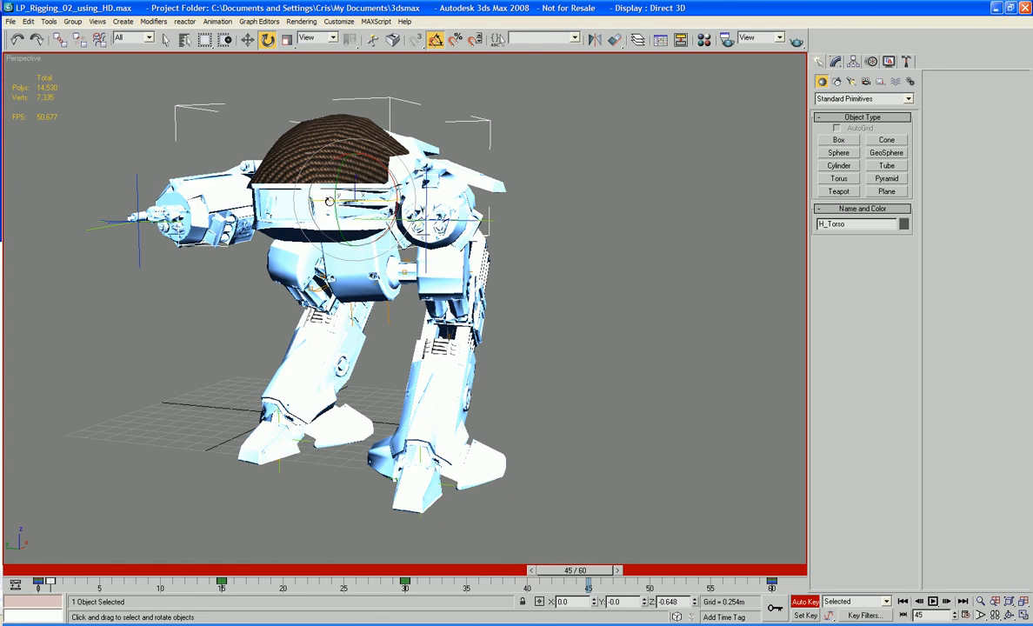
pyautogui.moveTo(305, 186); pyautogui.dragTo(325, 203)
pyautogui.moveTo(575, 573); pyautogui.dragTo(61, 578)
pyautogui.press('e')
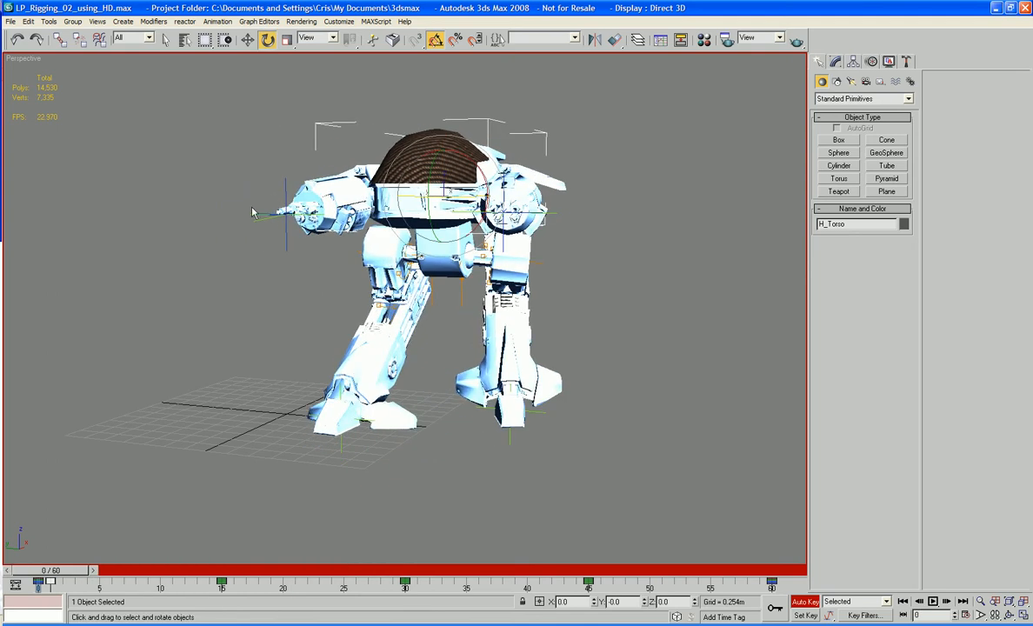
# Step: At frame 0, move the IK Chain02 gun control about 0.057 m along Y
pyautogui.click(240, 219)
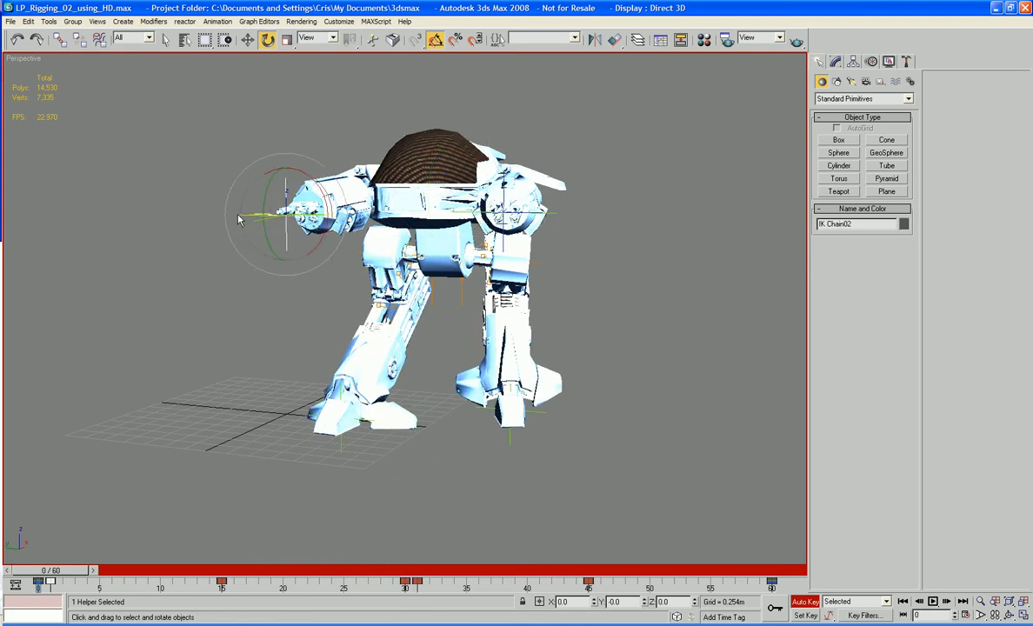
pyautogui.click(248, 39)
pyautogui.moveTo(252, 213); pyautogui.dragTo(254, 214)
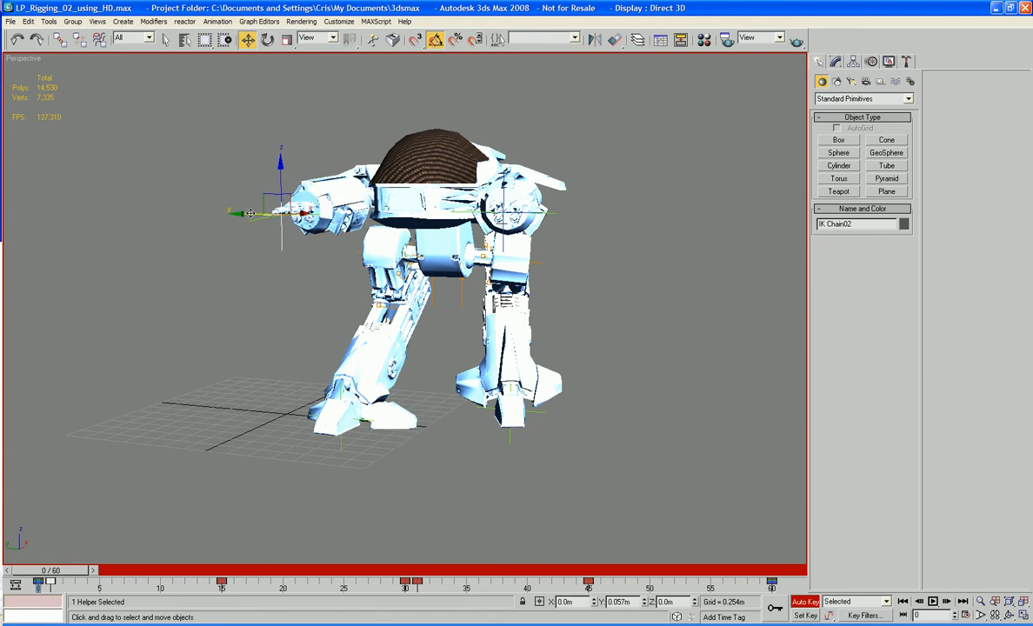
# Step: Try lowering IK Chain02 to about Z 2.152 m and IK Chain01 to about Z 2.253 m at frame 0, and undo both moves
pyautogui.moveTo(281, 168); pyautogui.dragTo(282, 194)
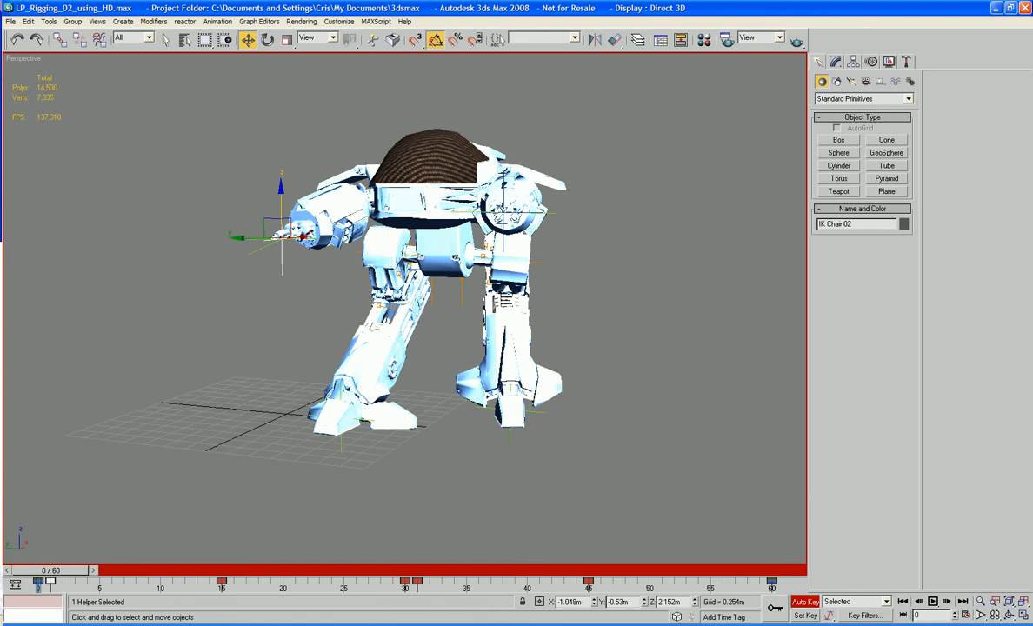
pyautogui.click(501, 206)
pyautogui.moveTo(503, 179); pyautogui.dragTo(503, 200)
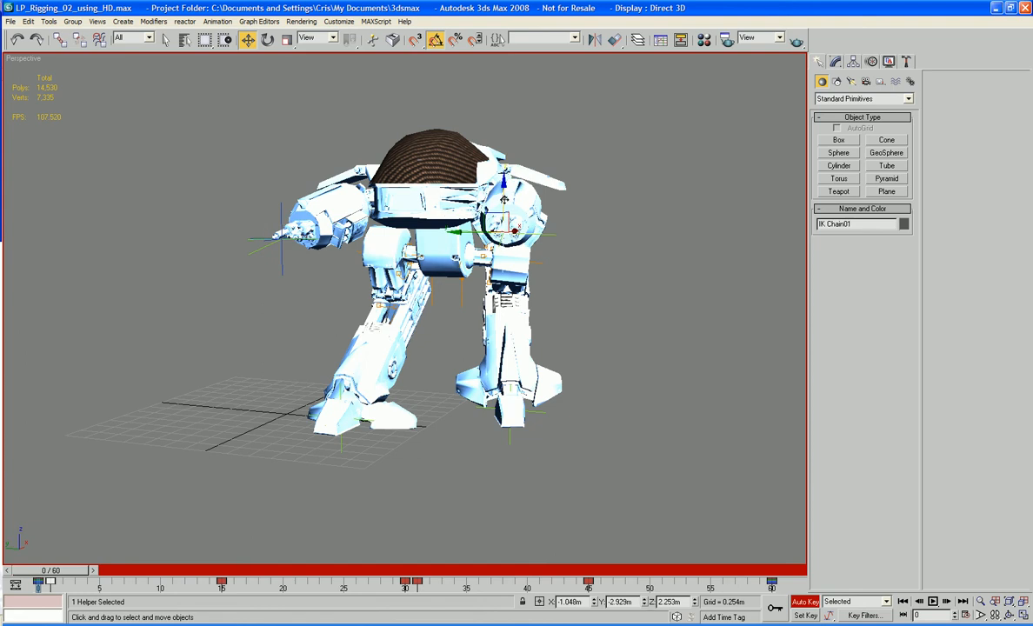
pyautogui.moveTo(463, 233); pyautogui.dragTo(480, 233)
pyautogui.moveTo(54, 571); pyautogui.dragTo(401, 567)
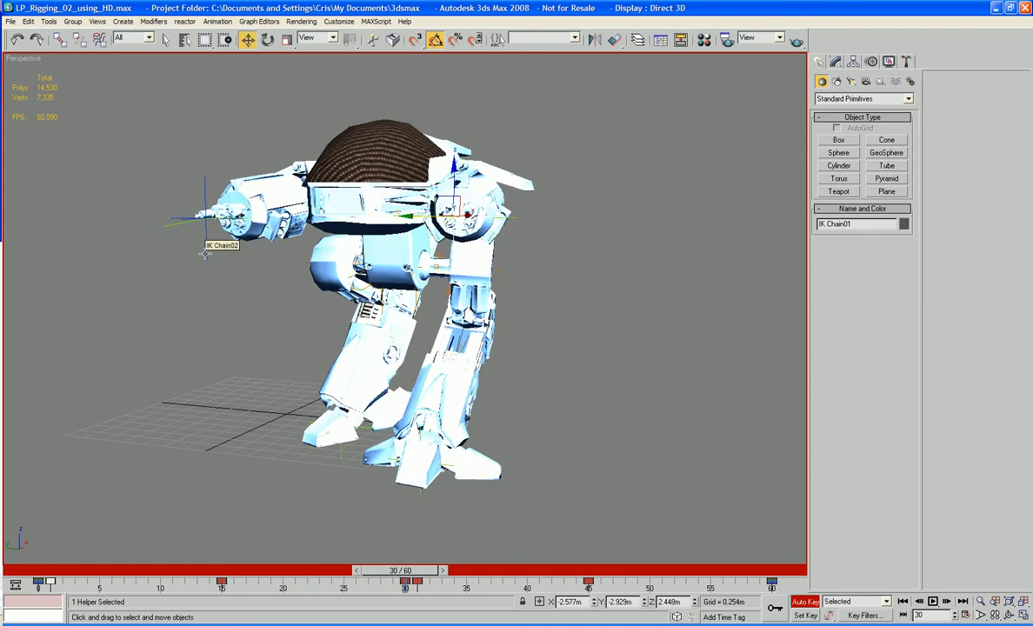
pyautogui.keyDown('ctrl'); pyautogui.click(193, 229); pyautogui.keyUp('ctrl')
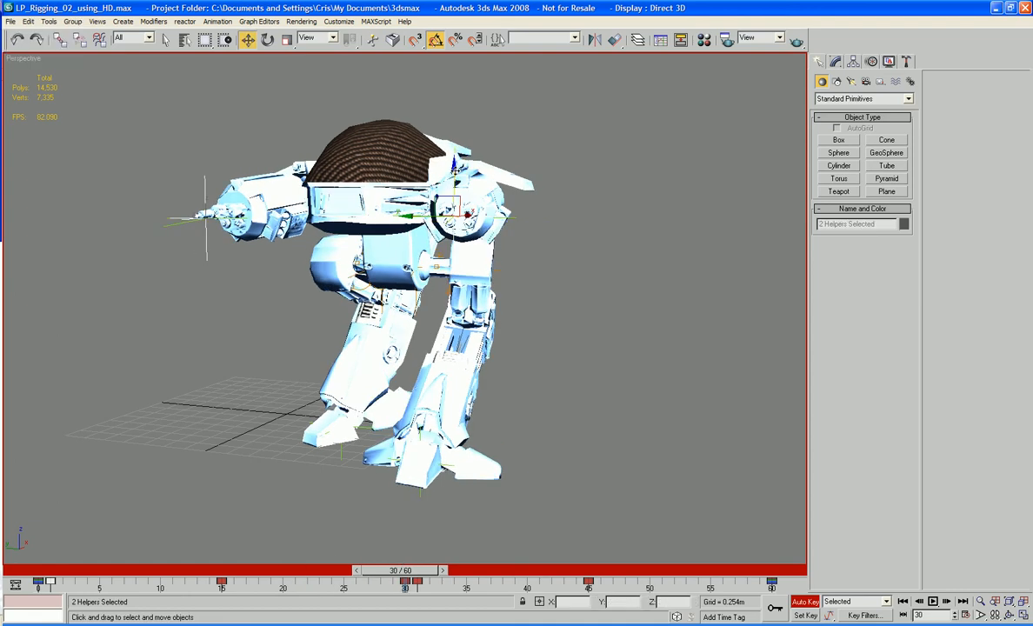
pyautogui.hotkey('ctrl', 'z')
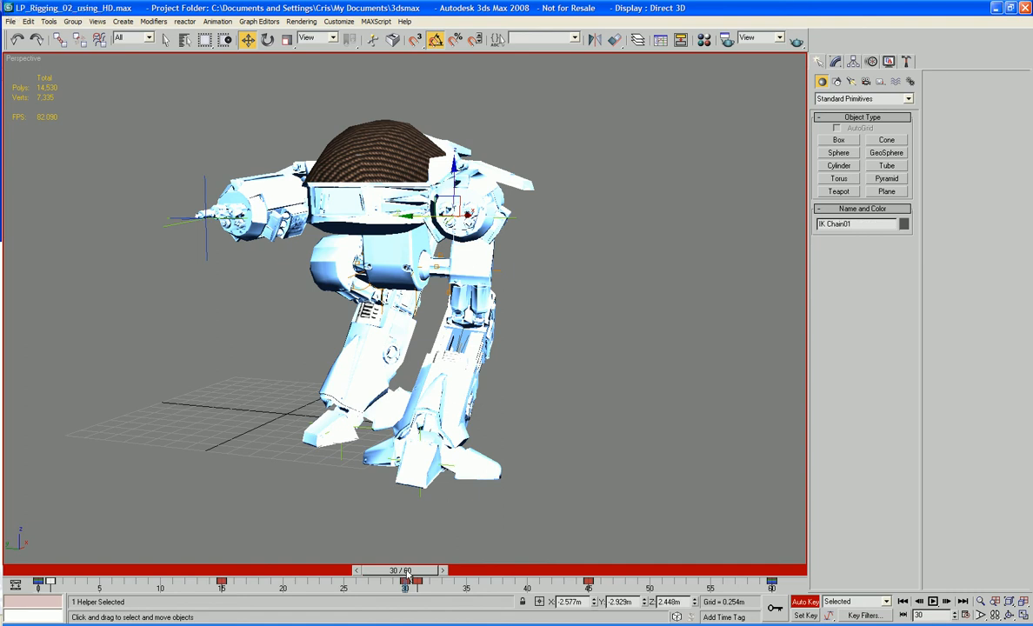
pyautogui.moveTo(408, 580); pyautogui.dragTo(17, 580)
pyautogui.hotkey('ctrl', 'z')
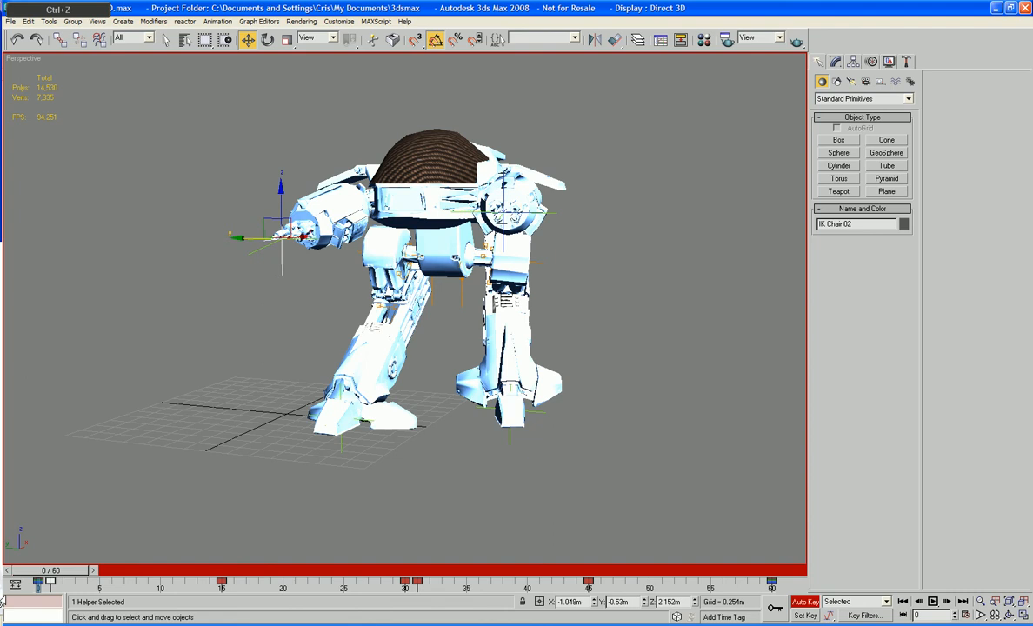
pyautogui.moveTo(66, 571); pyautogui.dragTo(63, 507)
# Step: Turn off Auto Key, preview the walk from the robot's side, and clear the selection at frame 0
pyautogui.press('w')
pyautogui.keyDown('alt'); pyautogui.moveTo(566, 406); pyautogui.dragTo(643, 409, button='middle'); pyautogui.keyUp('alt')
pyautogui.keyDown('alt'); pyautogui.moveTo(482, 402); pyautogui.dragTo(565, 408, button='middle'); pyautogui.keyUp('alt')
pyautogui.scroll(-5, 573, 393)
pyautogui.click(804, 602)
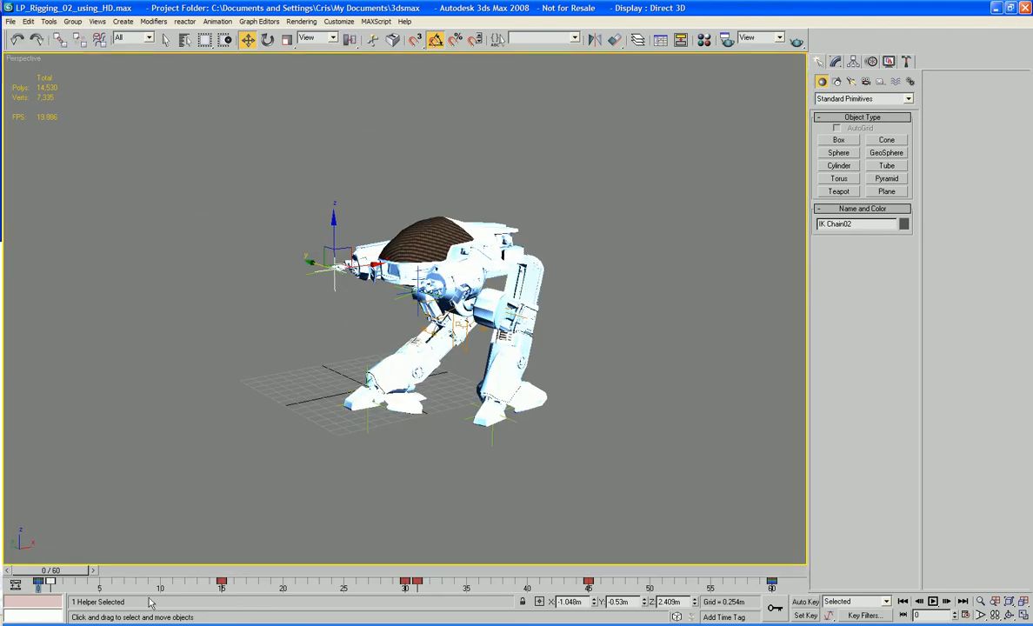
pyautogui.moveTo(26, 570)
pyautogui.mouseDown()
pyautogui.moveTo(161, 532)
pyautogui.moveTo(432, 523)
pyautogui.moveTo(567, 560)
pyautogui.moveTo(735, 560)
pyautogui.moveTo(34, 557)
pyautogui.moveTo(771, 556)
pyautogui.moveTo(39, 561)
pyautogui.mouseUp()
pyautogui.press('w')
pyautogui.click(146, 487)
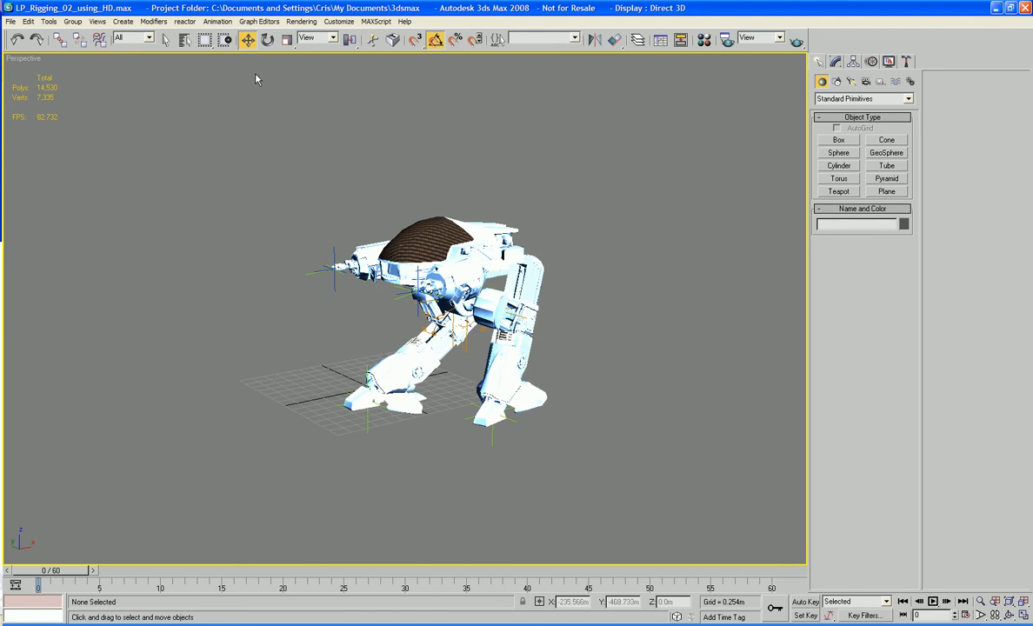
# Step: Open an enlarged Curve Editor, select all scene objects, and select every key on their curves
pyautogui.click(259, 21)
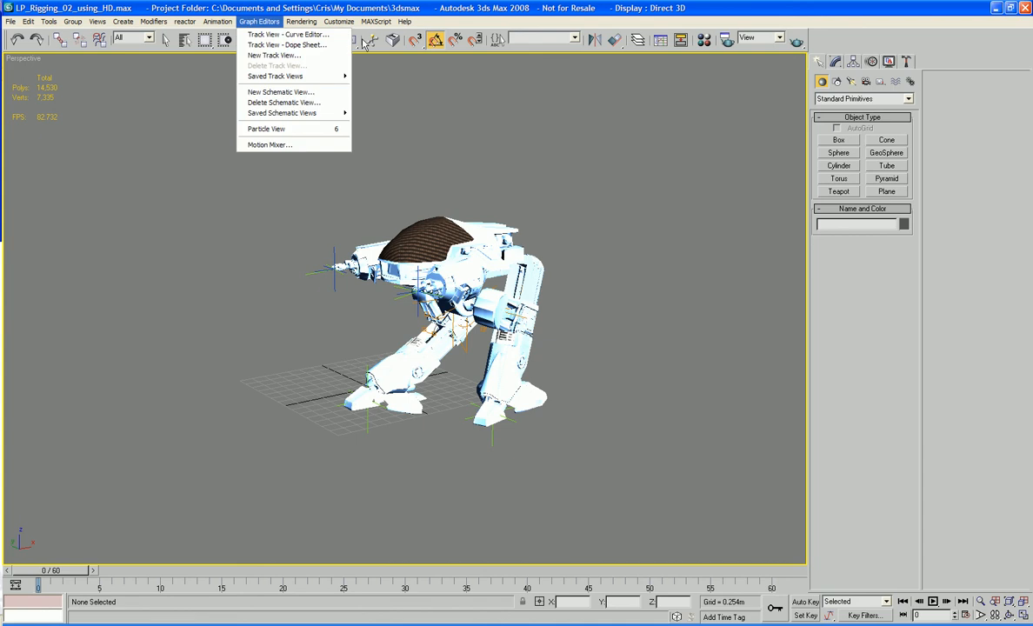
pyautogui.click(287, 34)
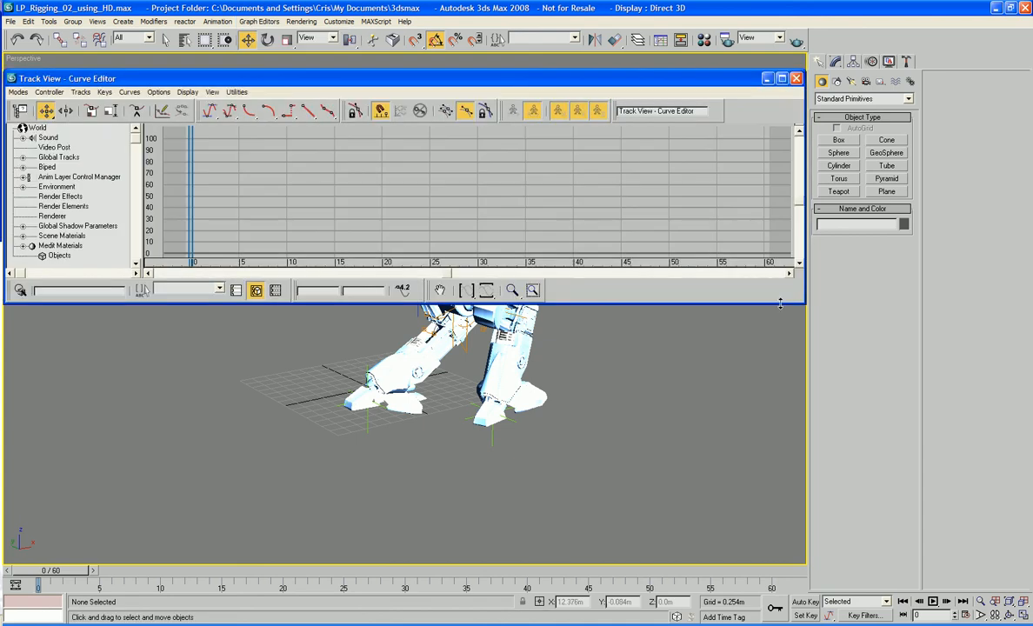
pyautogui.moveTo(805, 304); pyautogui.dragTo(840, 575)
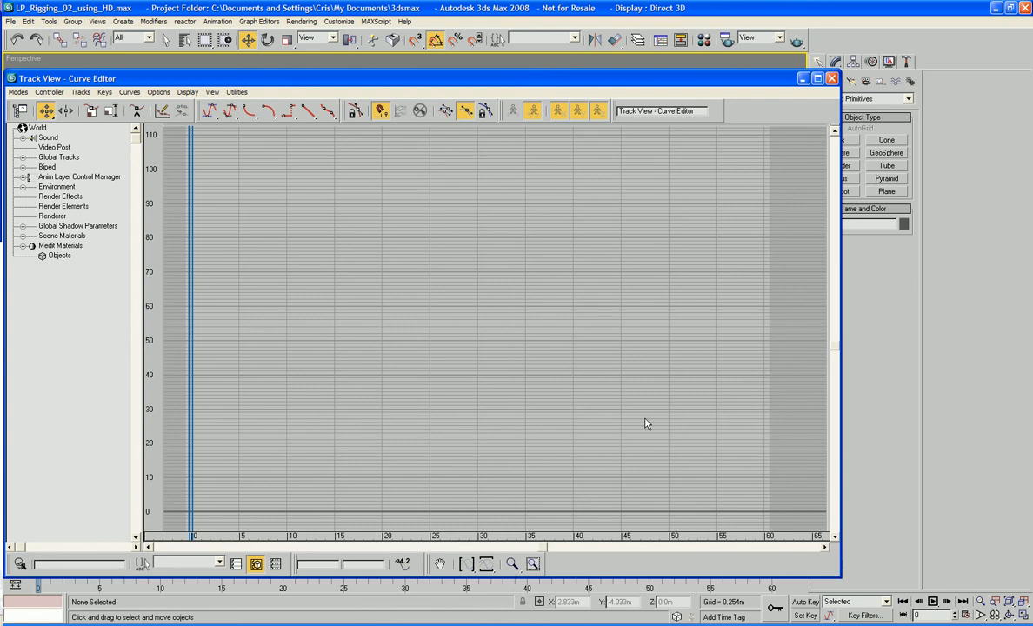
pyautogui.hotkey('ctrl', 'a')
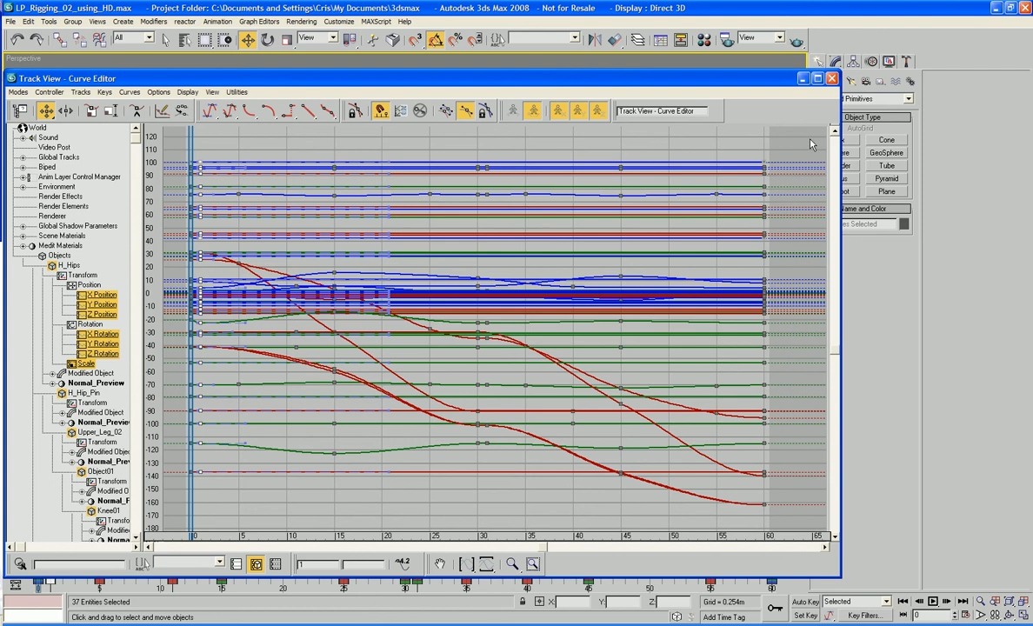
pyautogui.moveTo(811, 144); pyautogui.dragTo(165, 535)
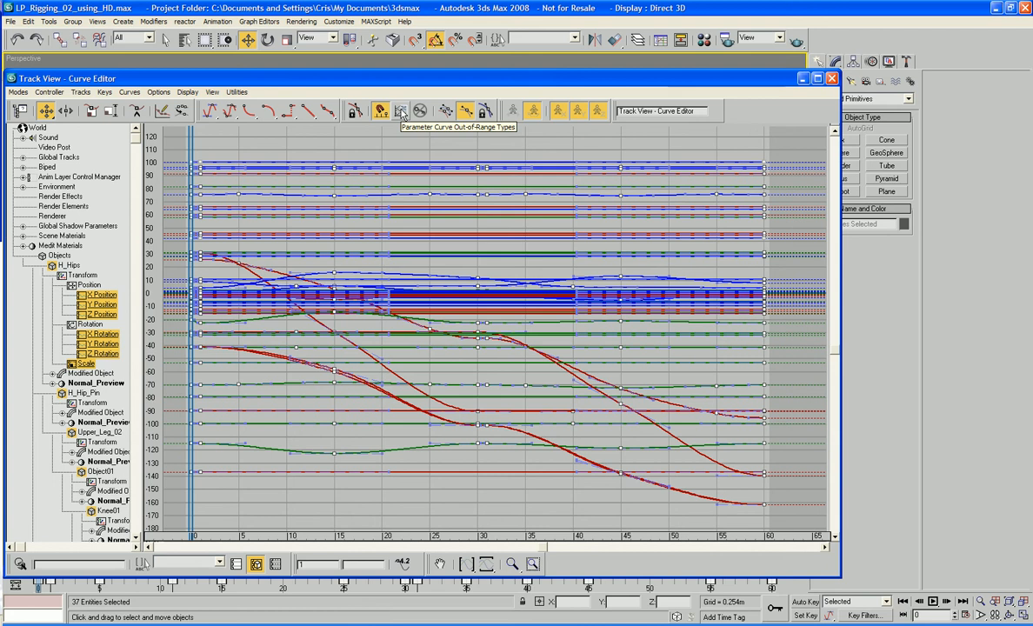
# Step: Set the selected curves' out-of-range type to Relative Repeat in both directions and close the Curve Editor
pyautogui.click(402, 111)
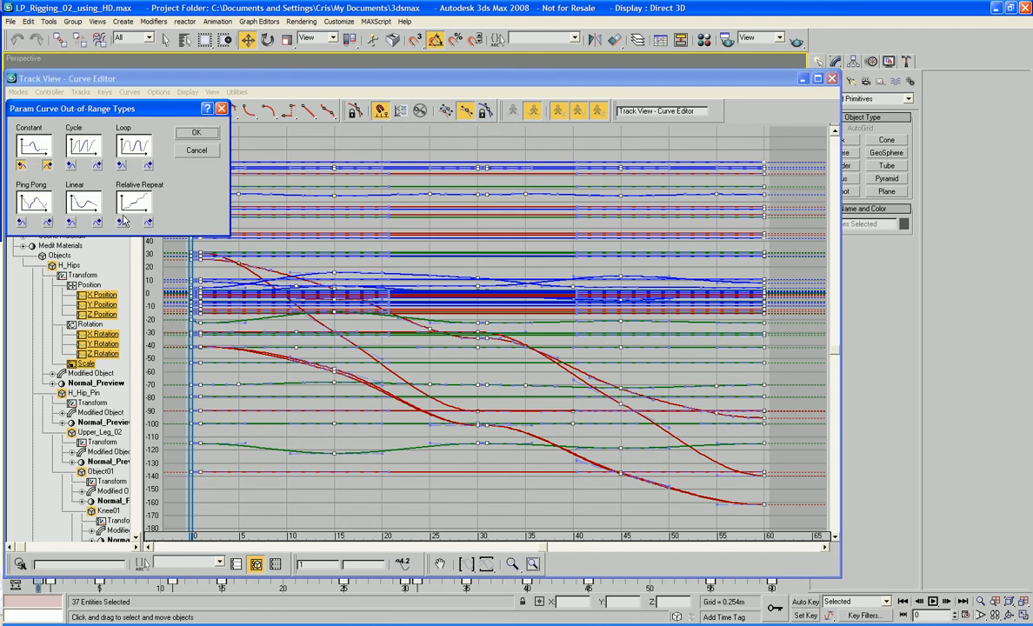
pyautogui.click(135, 205)
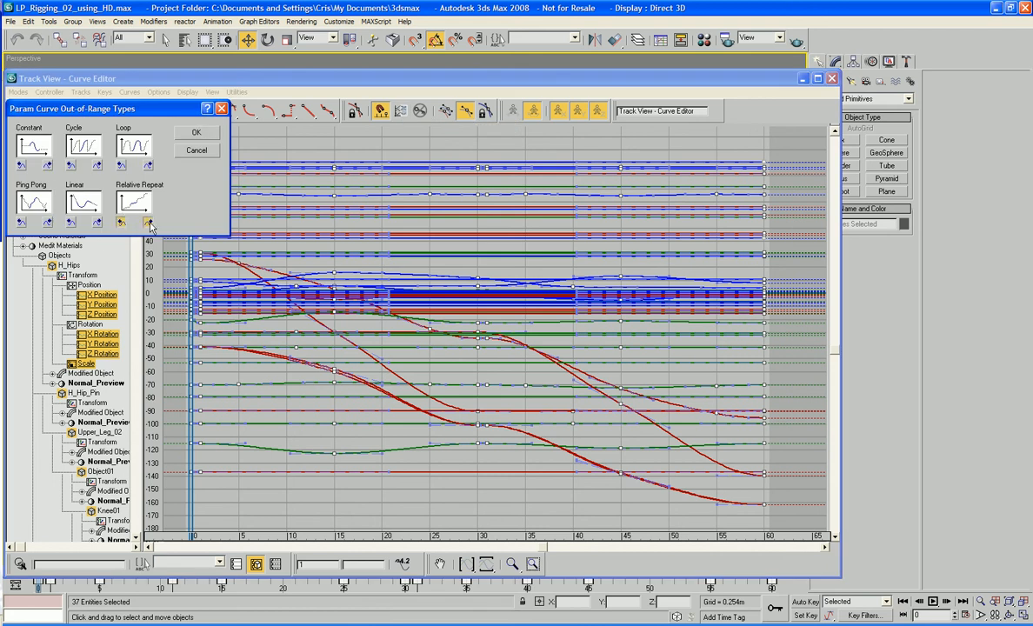
pyautogui.click(206, 137)
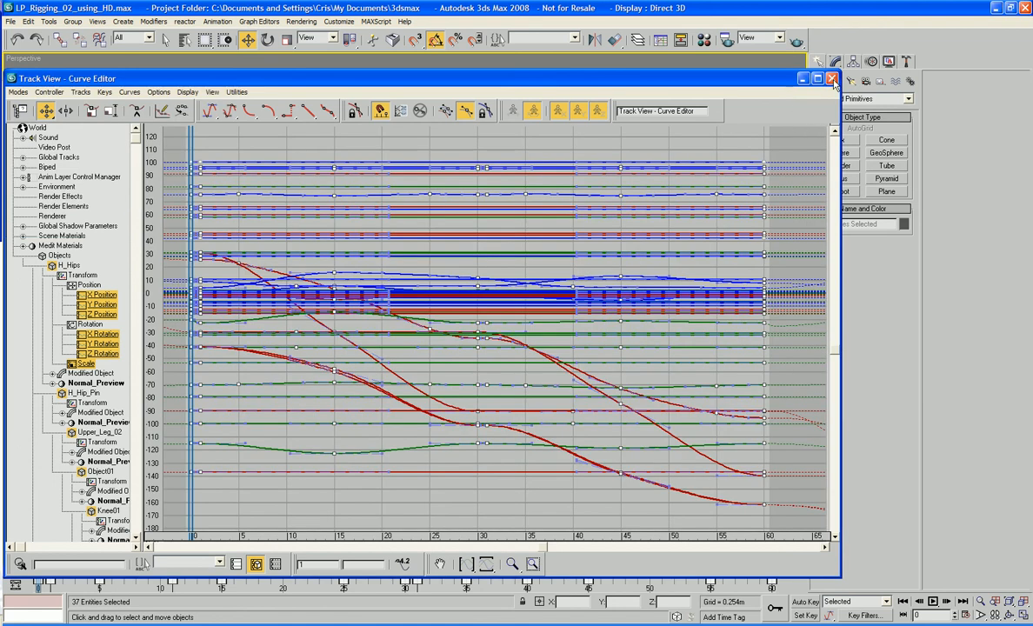
pyautogui.click(831, 78)
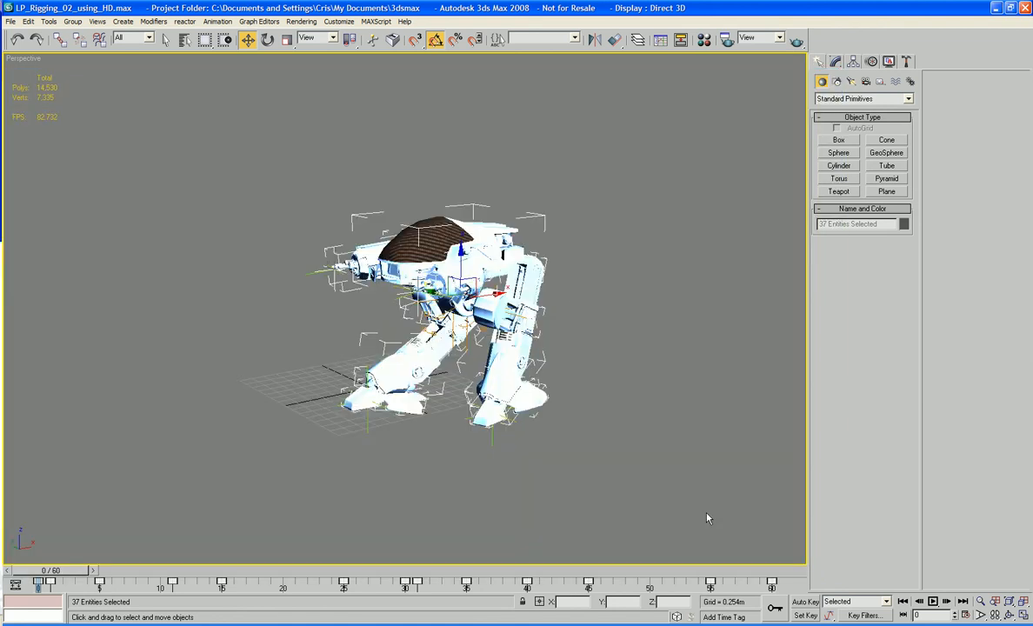
# Step: Clear the selection and set the animation length to 600 frames in the time configuration
pyautogui.moveTo(66, 568); pyautogui.dragTo(10, 597)
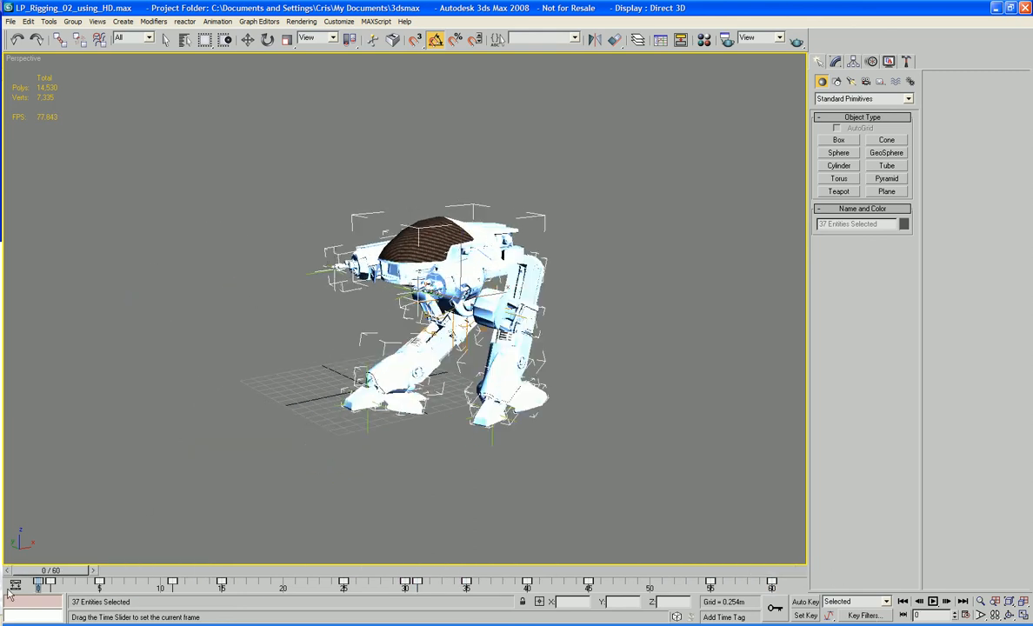
pyautogui.press('w')
pyautogui.click(144, 504)
pyautogui.rightClick(933, 602)
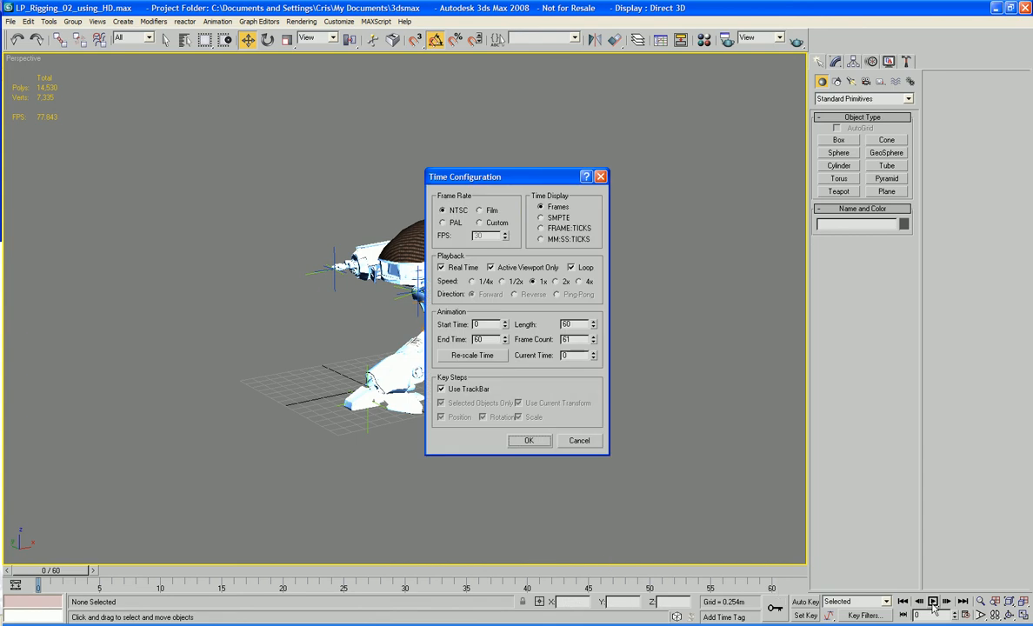
pyautogui.click(575, 324)
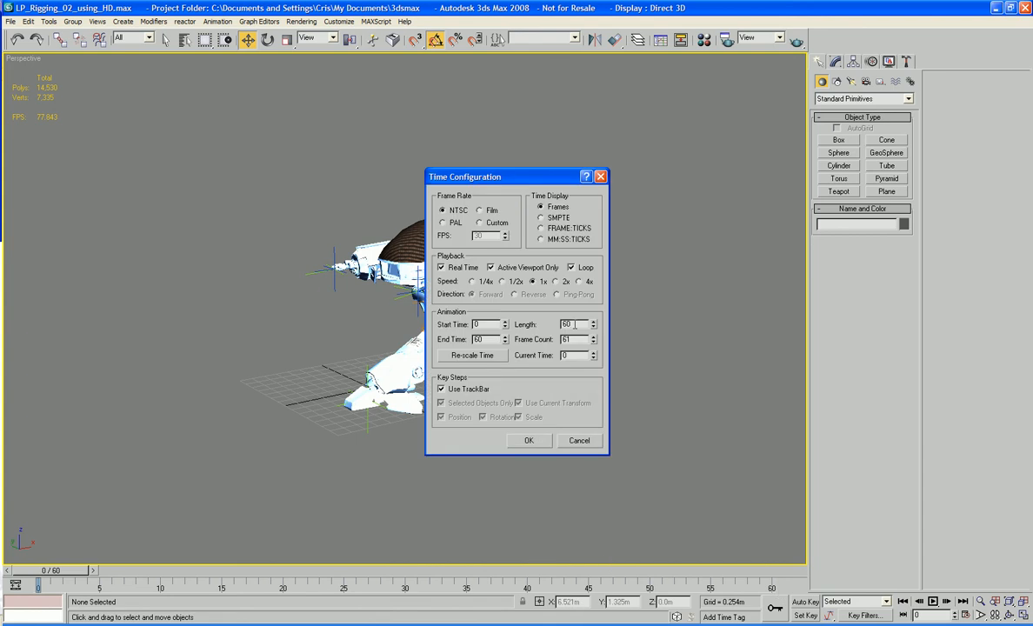
pyautogui.write('0')
pyautogui.press('Tab')
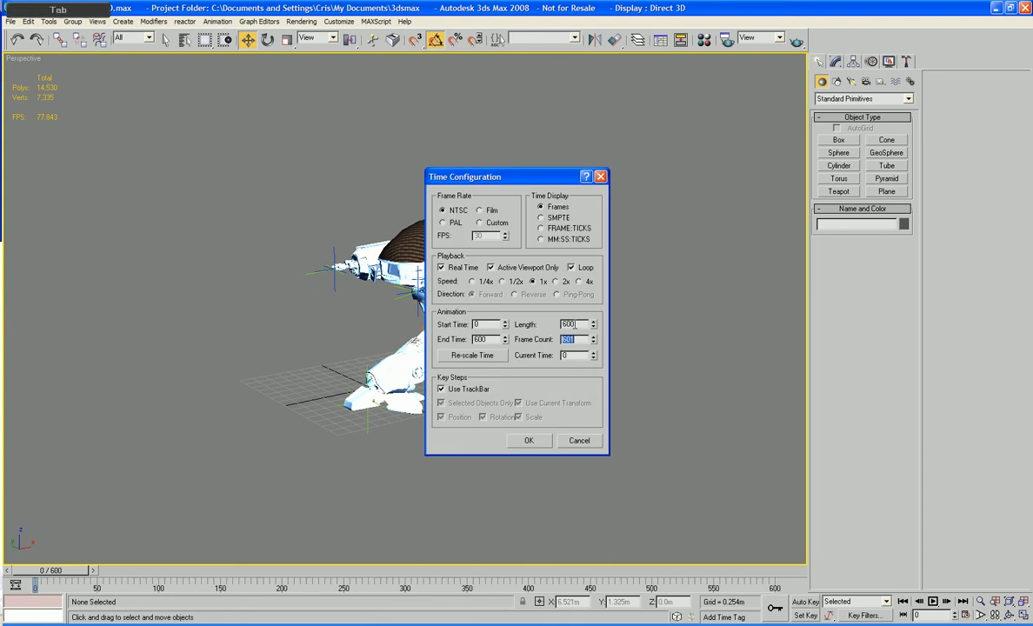
pyautogui.click(528, 440)
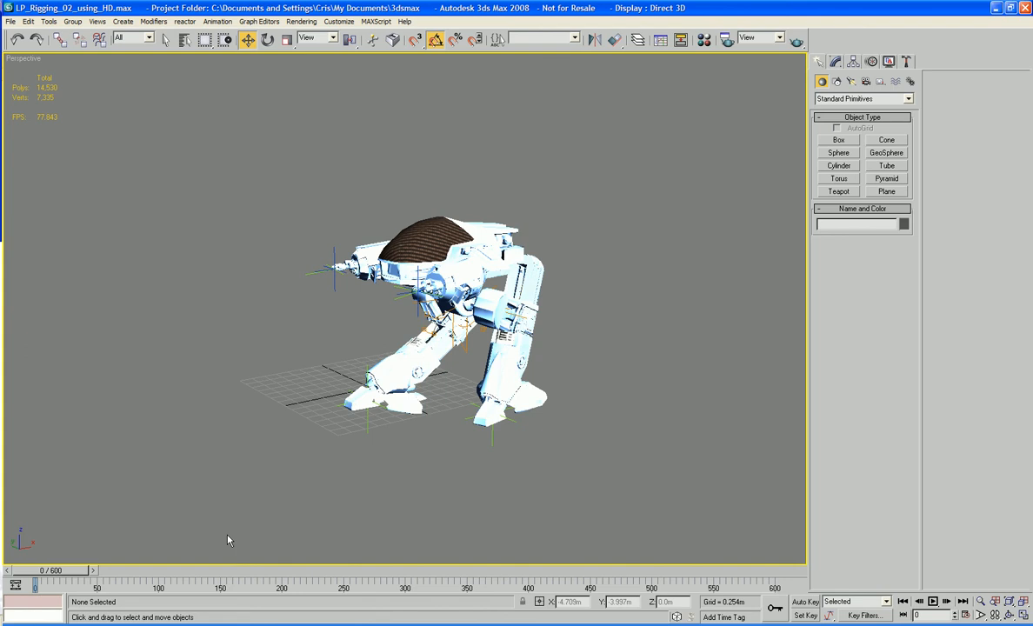
# Step: Scrub the extended timeline to frames 97 and 240 to check how the repeated walk holds together
pyautogui.moveTo(59, 572); pyautogui.dragTo(178, 586)
pyautogui.press('w')
pyautogui.moveTo(343, 417); pyautogui.dragTo(524, 420, button='middle')
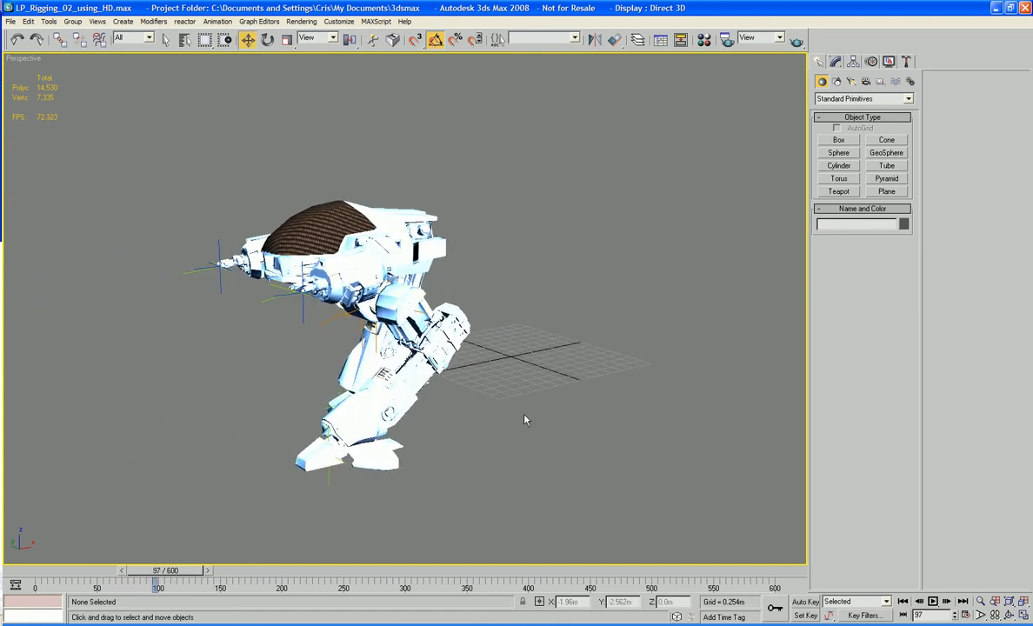
pyautogui.moveTo(154, 573); pyautogui.dragTo(322, 565)
pyautogui.moveTo(309, 466); pyautogui.dragTo(482, 432, button='middle')
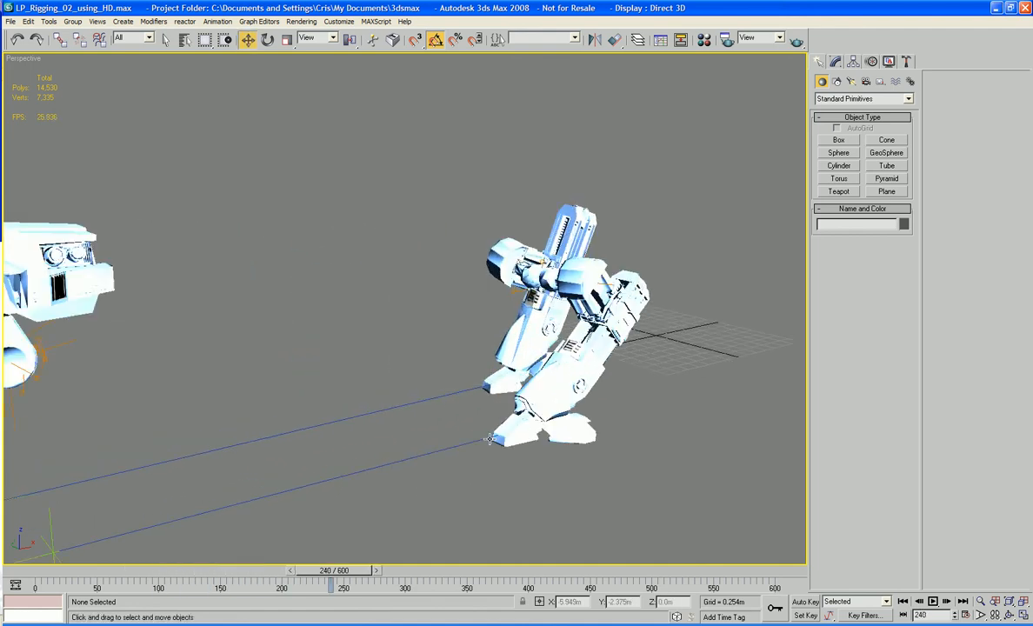
pyautogui.scroll(-5, 483, 432)
# Step: Go back to frame 30, select the Foot_02 object and set its IK controller's solution end time to 600
pyautogui.moveTo(347, 573); pyautogui.dragTo(97, 579)
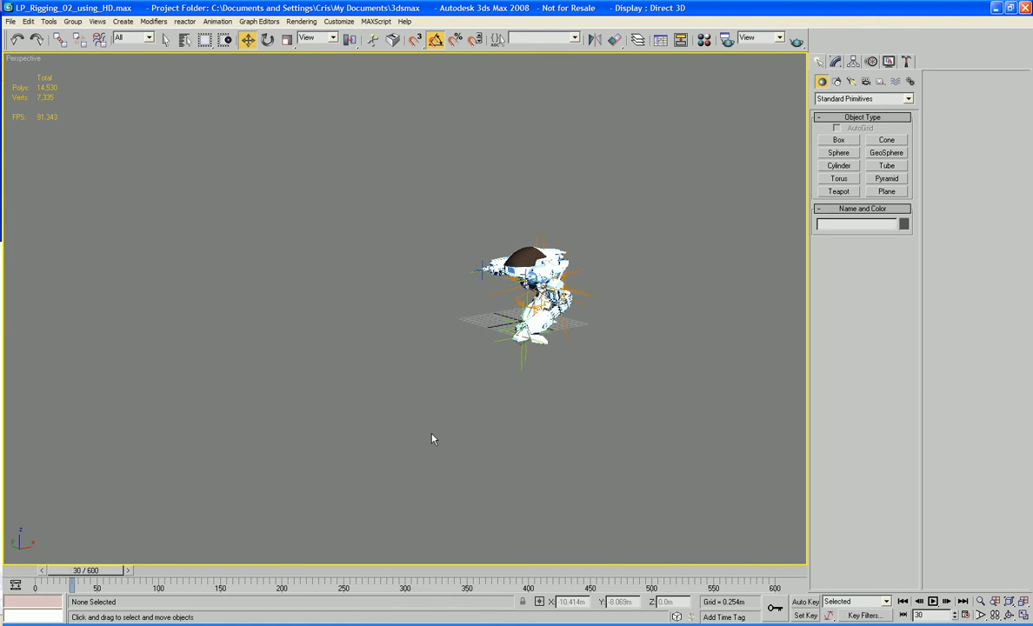
pyautogui.moveTo(430, 436); pyautogui.dragTo(357, 429, button='middle')
pyautogui.scroll(4, 309, 472)
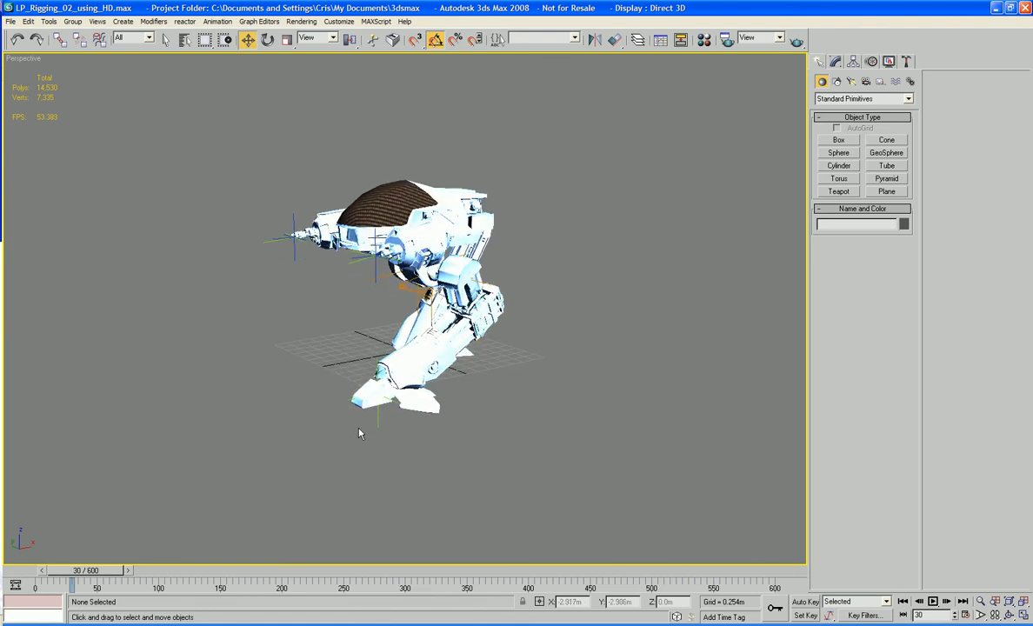
pyautogui.click(379, 426)
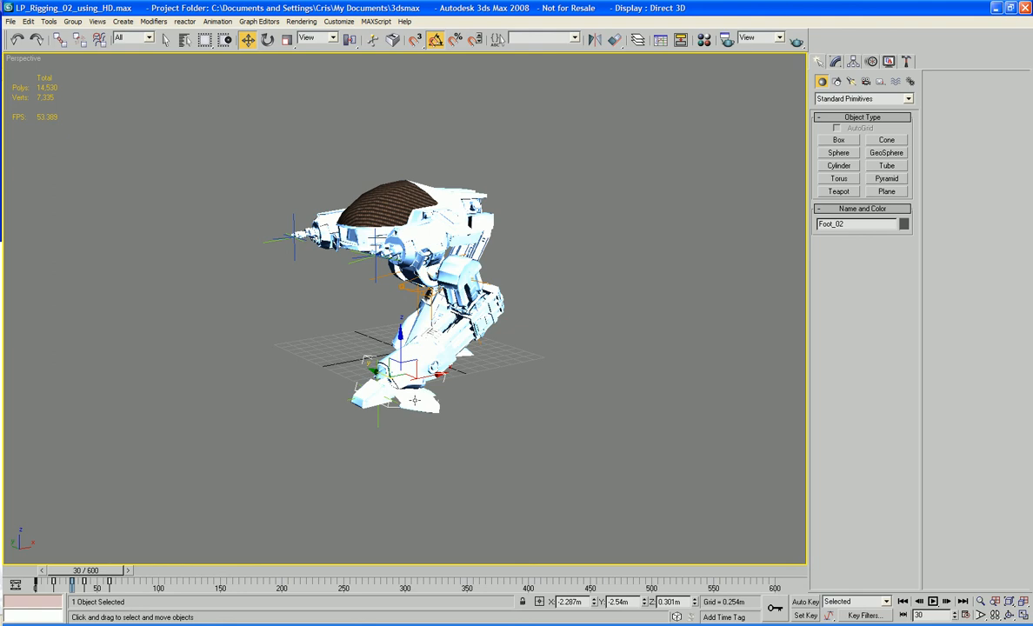
pyautogui.moveTo(656, 160); pyautogui.dragTo(598, 205, button='middle')
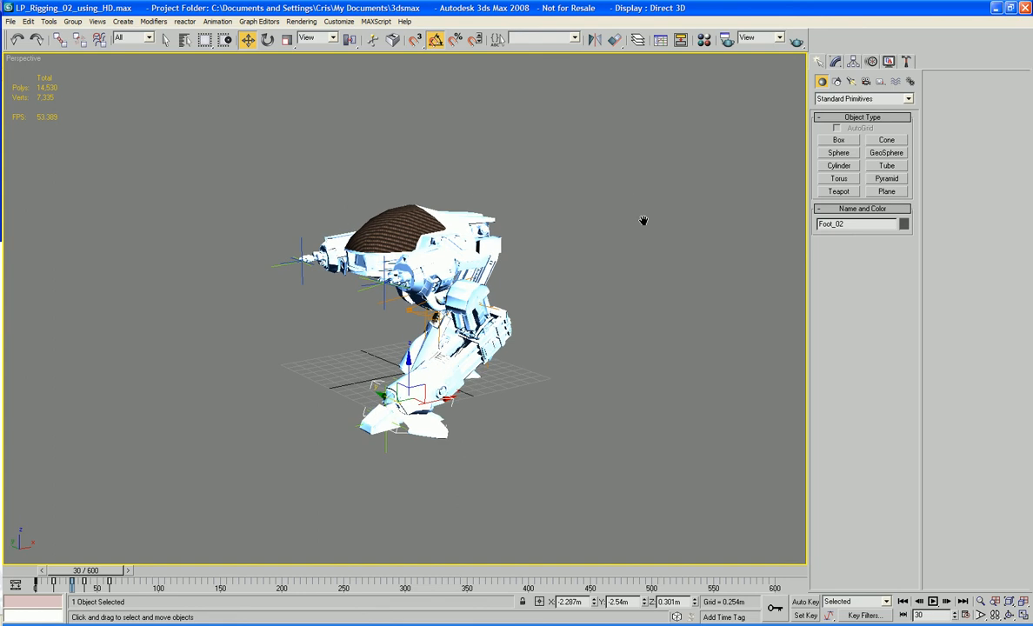
pyautogui.click(853, 61)
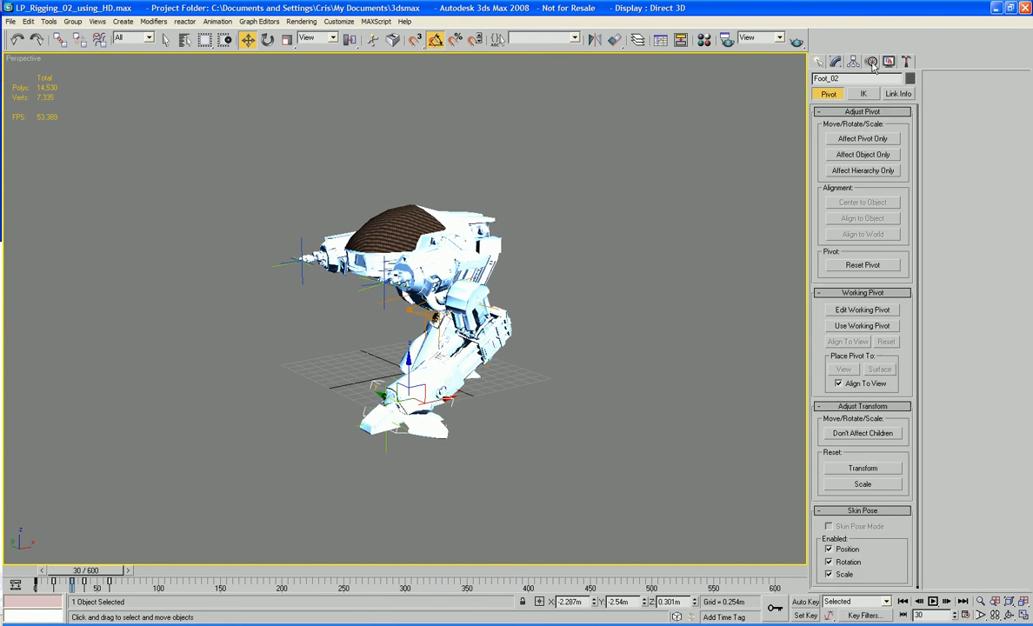
pyautogui.click(871, 61)
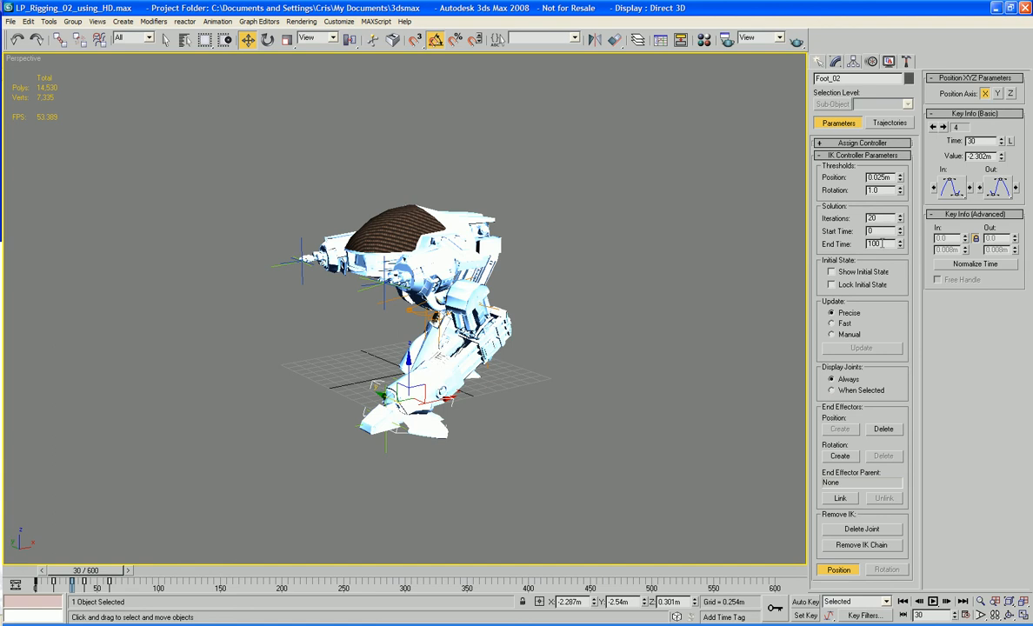
pyautogui.write('60')
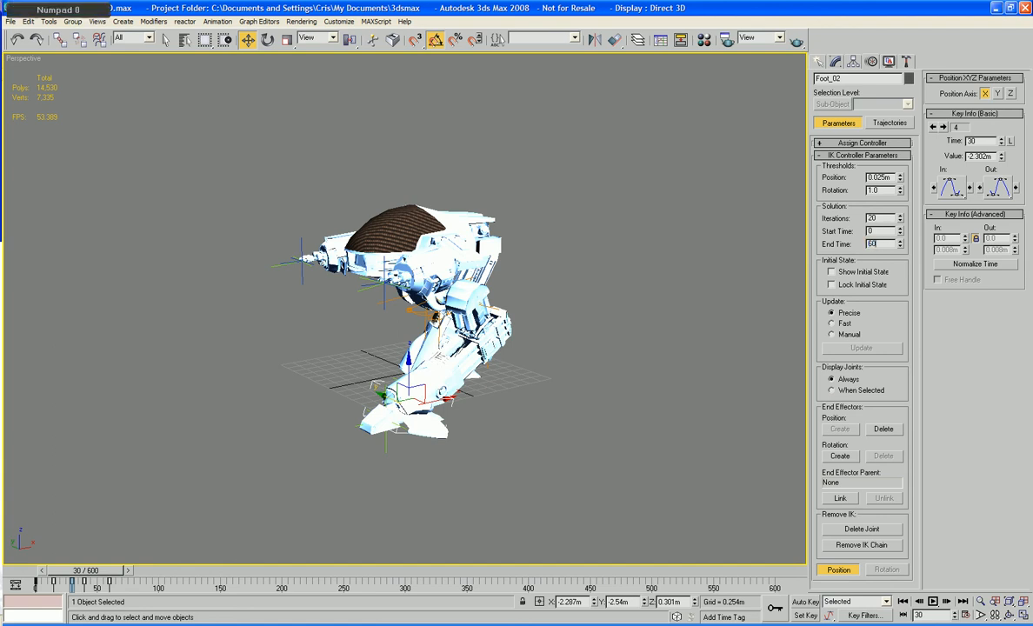
pyautogui.press('Tab')
pyautogui.click(881, 244)
pyautogui.write('0')
pyautogui.press('Tab')
# Step: Select the other foot, Foot_03, set its IK solution end time to 600 and return the timeline to frame 0
pyautogui.moveTo(409, 336); pyautogui.dragTo(452, 311, button='middle')
pyautogui.scroll(-5, 190, 455)
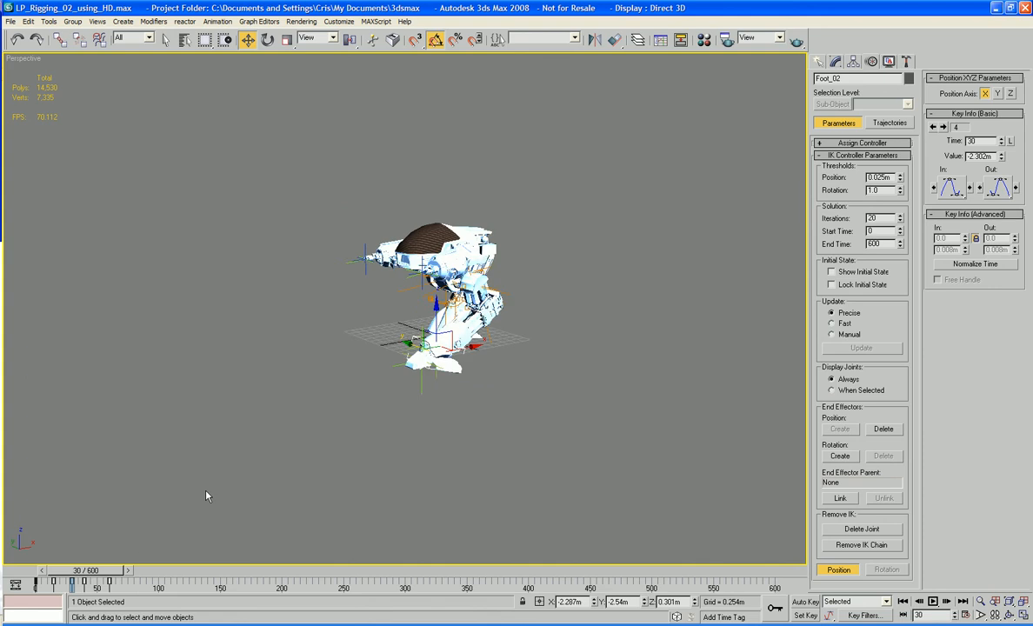
pyautogui.moveTo(203, 492); pyautogui.dragTo(232, 489, button='middle')
pyautogui.moveTo(77, 570); pyautogui.dragTo(126, 570)
pyautogui.press('w')
pyautogui.click(505, 354)
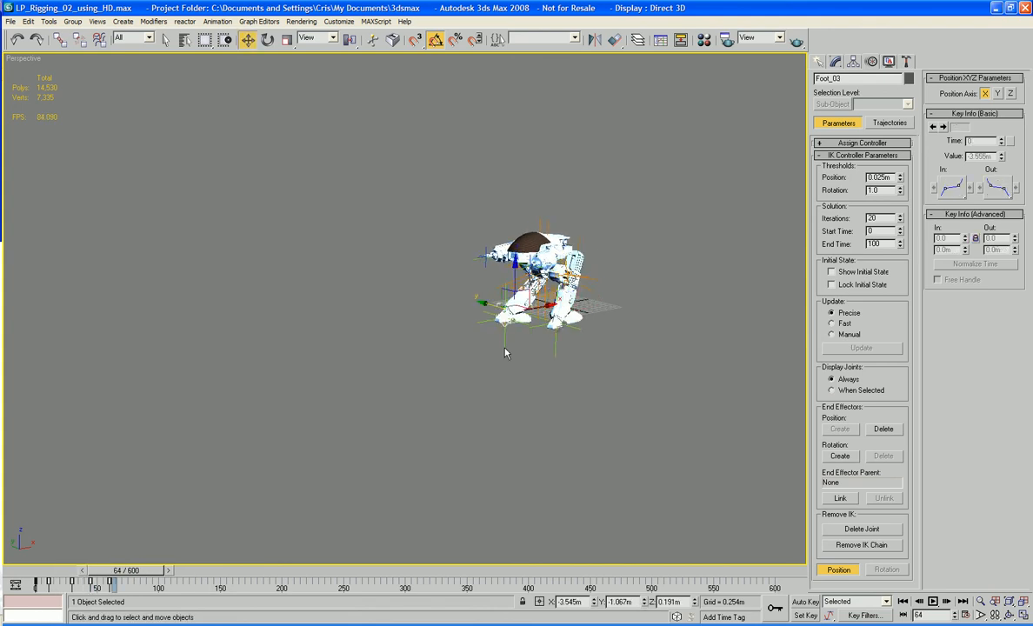
pyautogui.write('6')
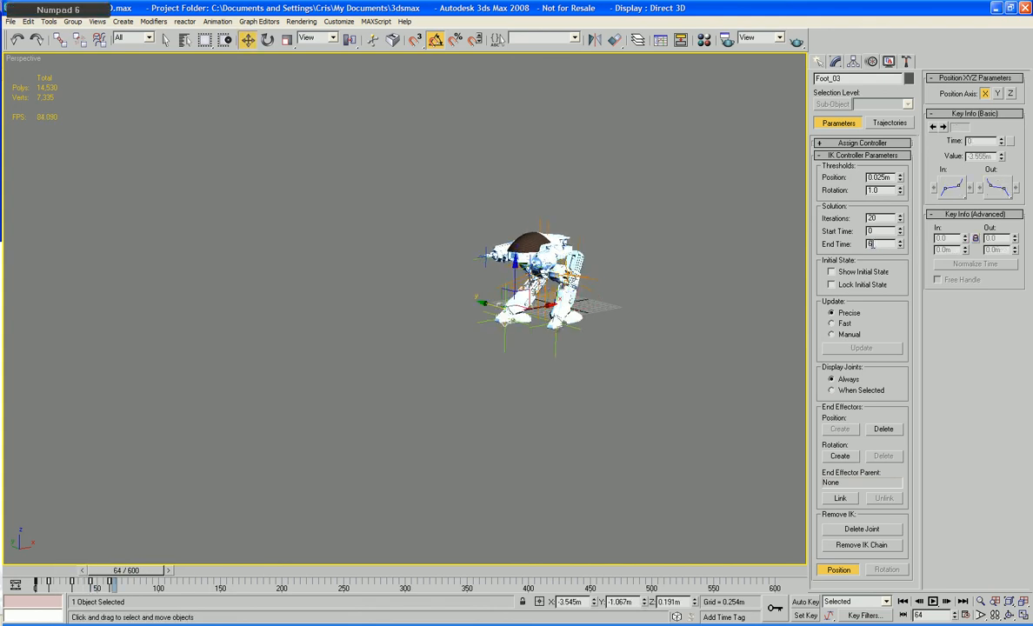
pyautogui.moveTo(128, 571); pyautogui.dragTo(43, 603)
pyautogui.scroll(-3, 203, 337)
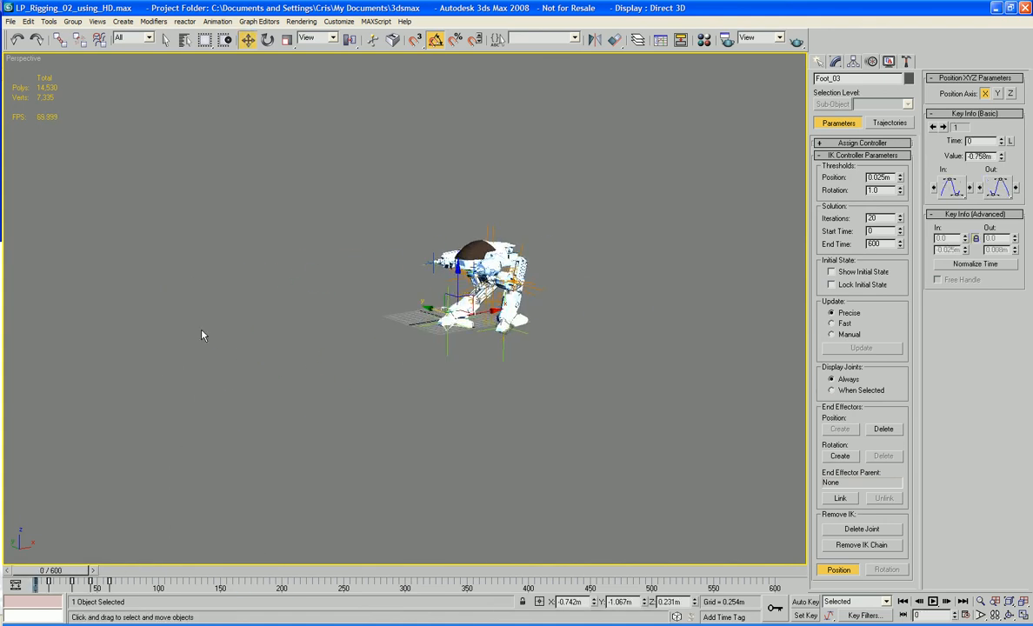